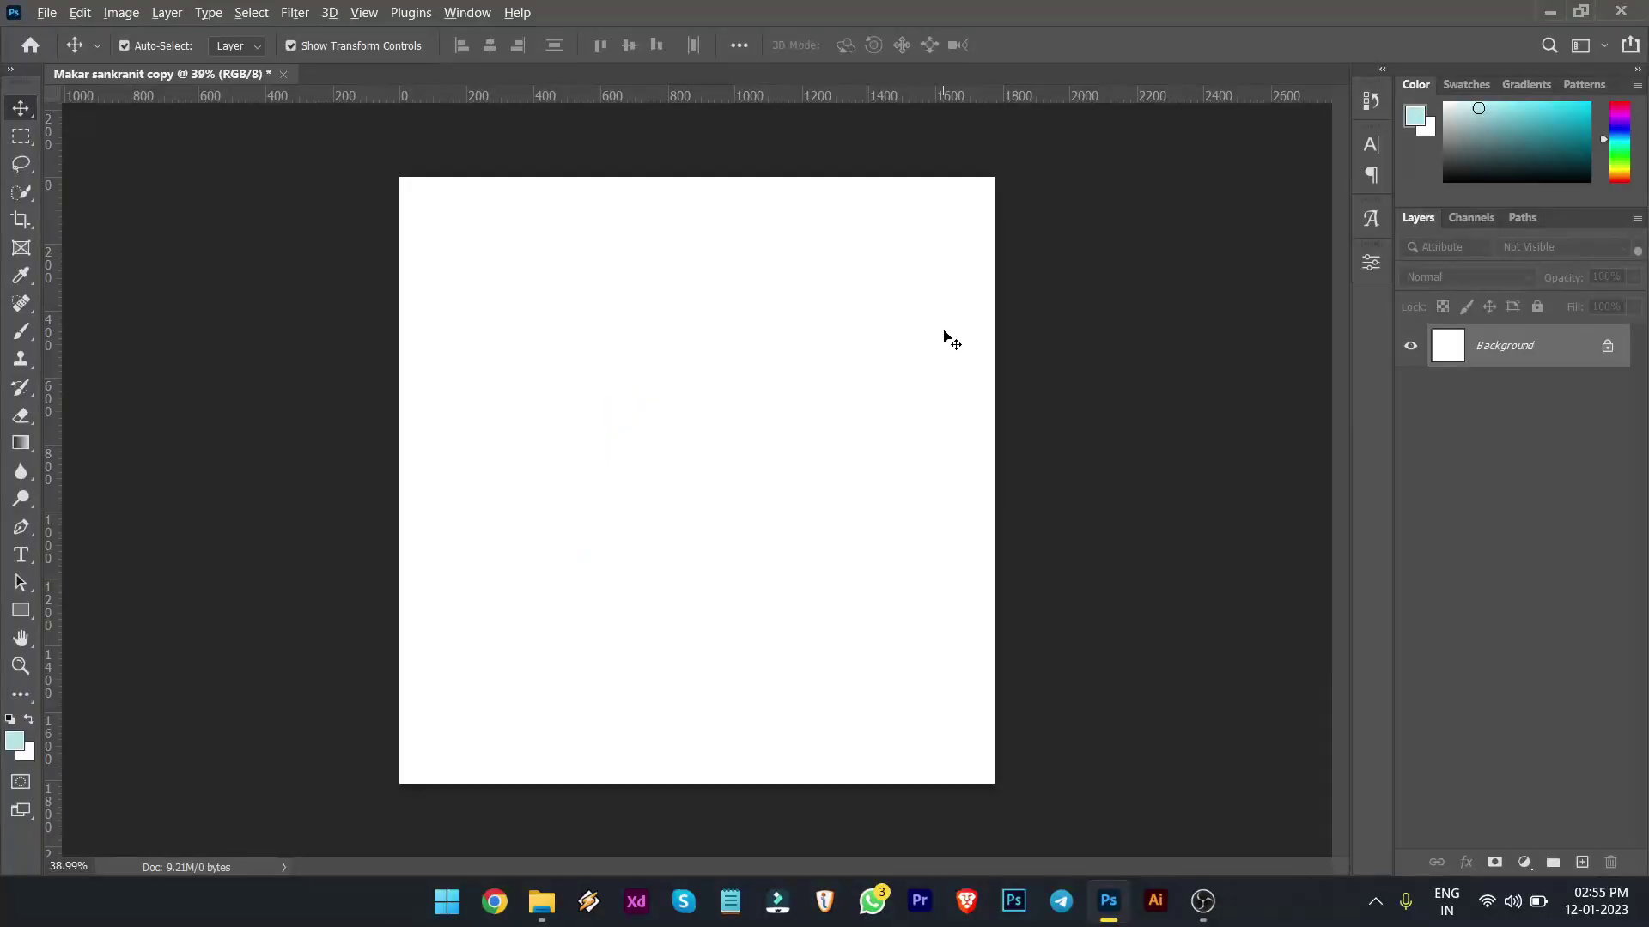
- Check the 1776 × 1813 px canvas size and enable Move tool auto-select
{"action": "key", "text": "ctrl+alt+i"}
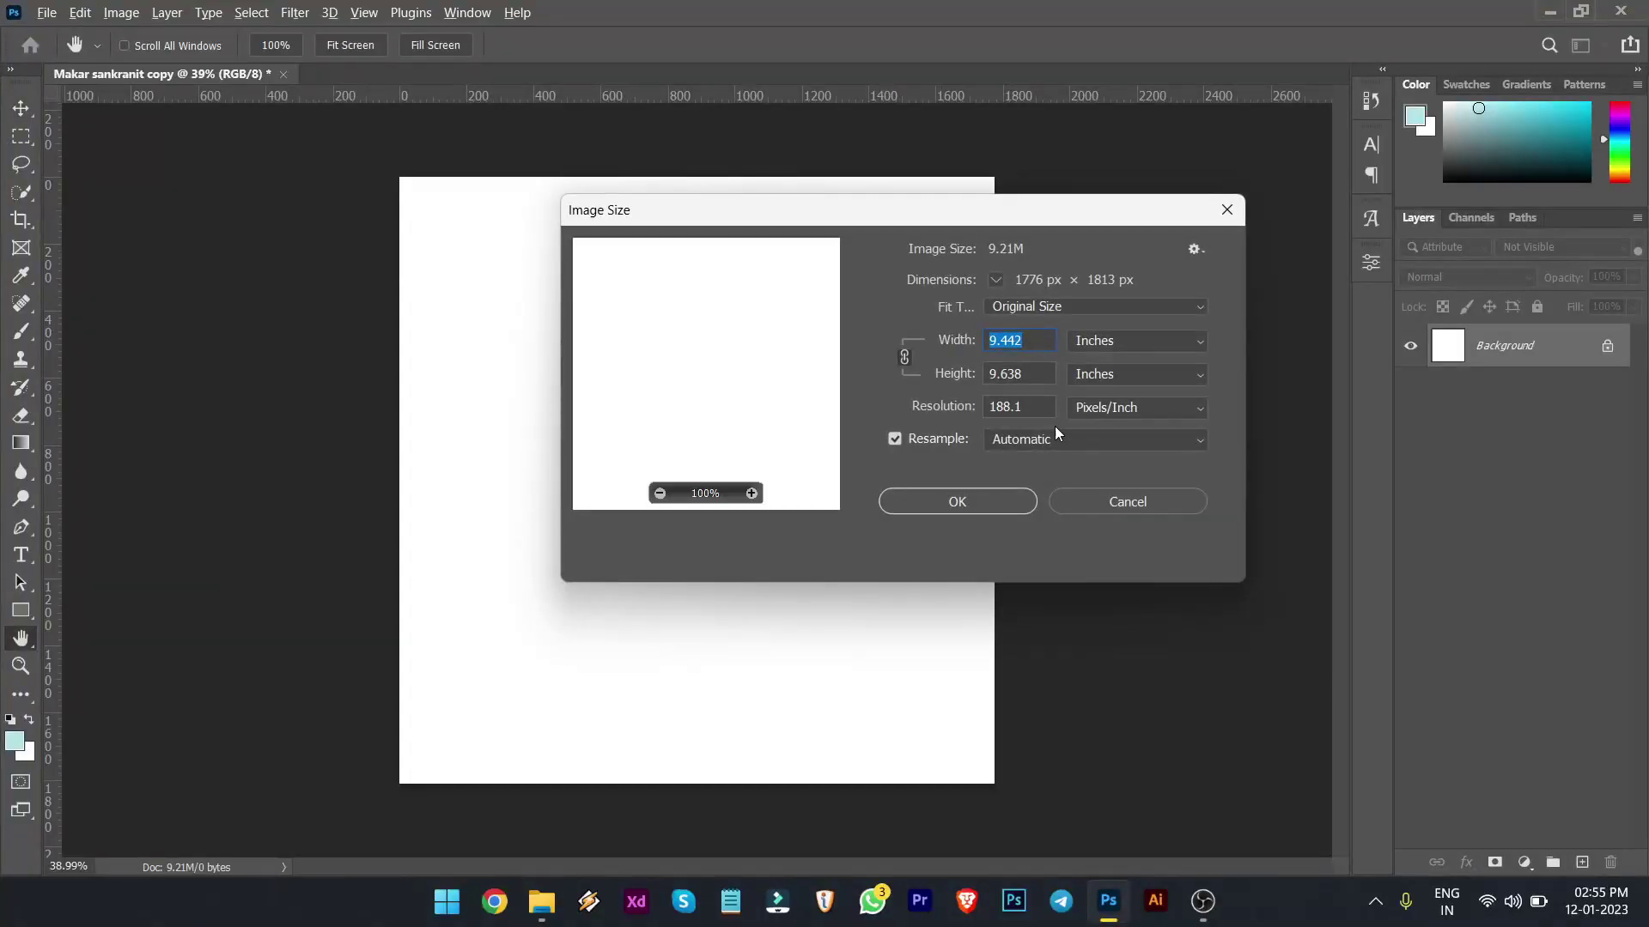
{"action": "left_click", "coordinate": [1003, 498]}
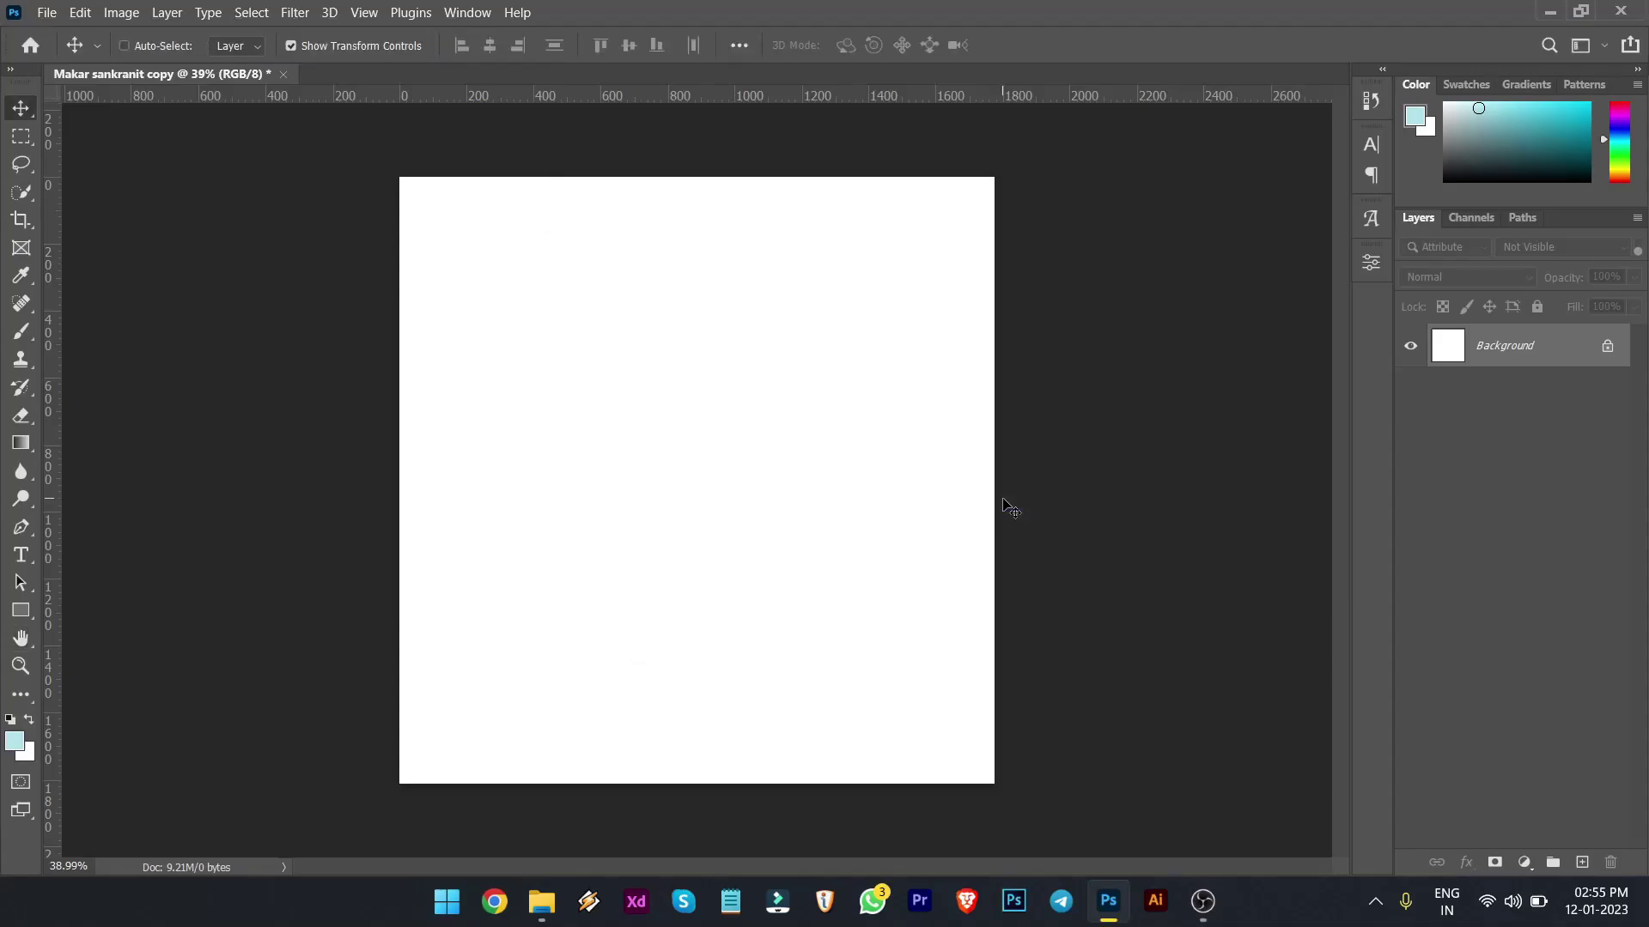
{"action": "key", "text": "ctrl"}
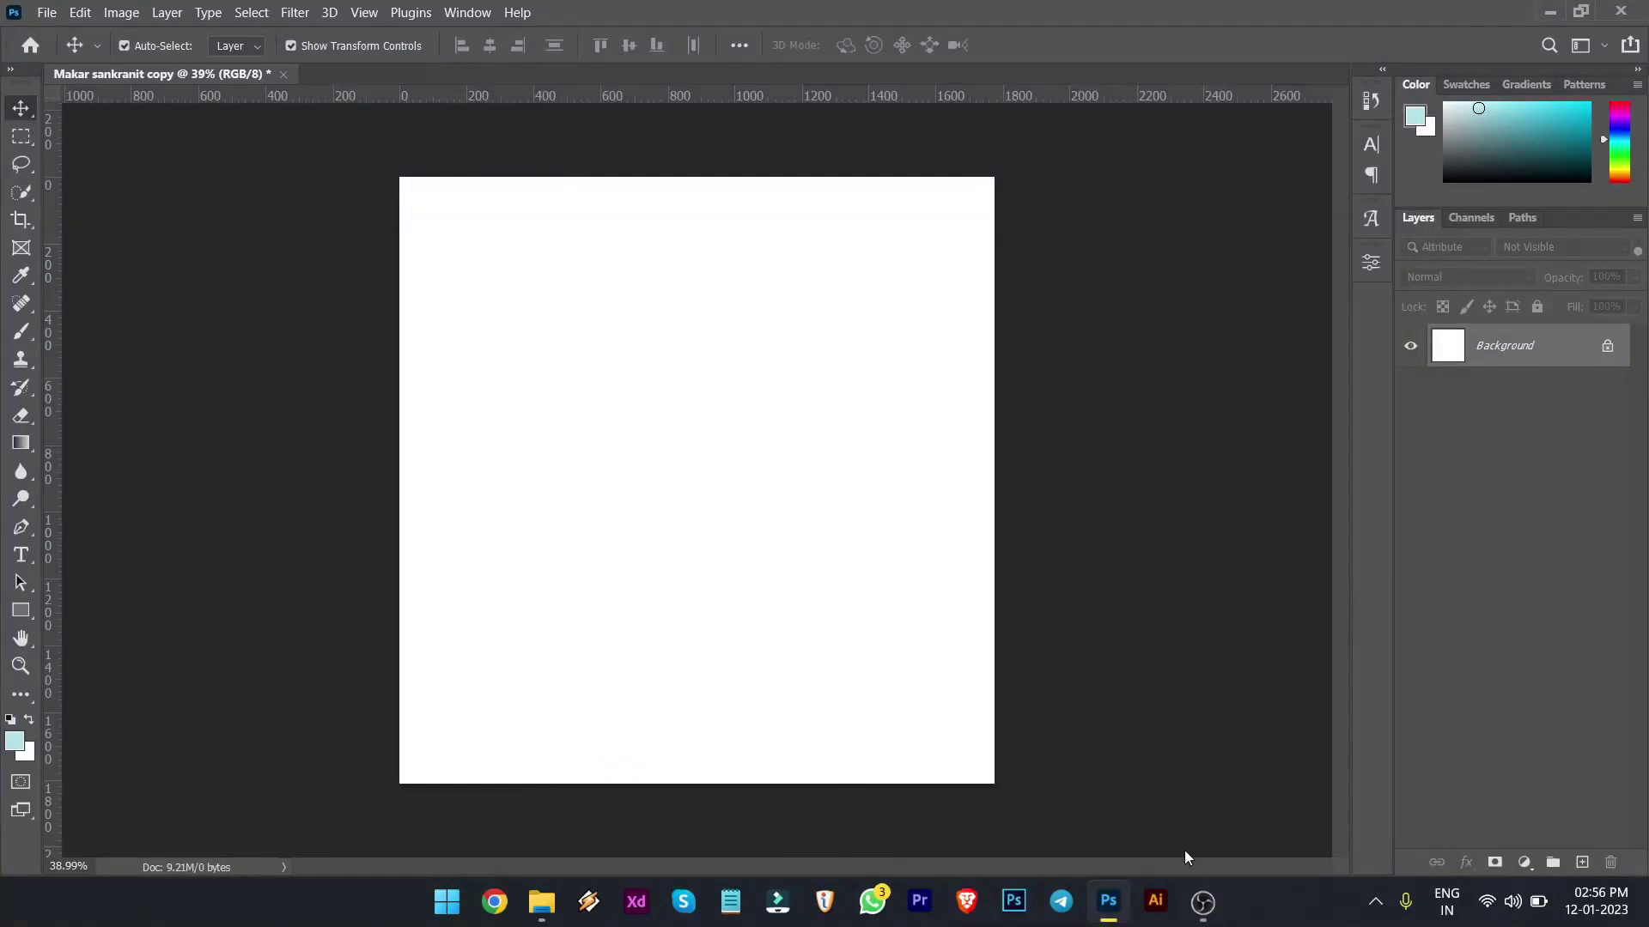
{"action": "left_click", "coordinate": [48, 13]}
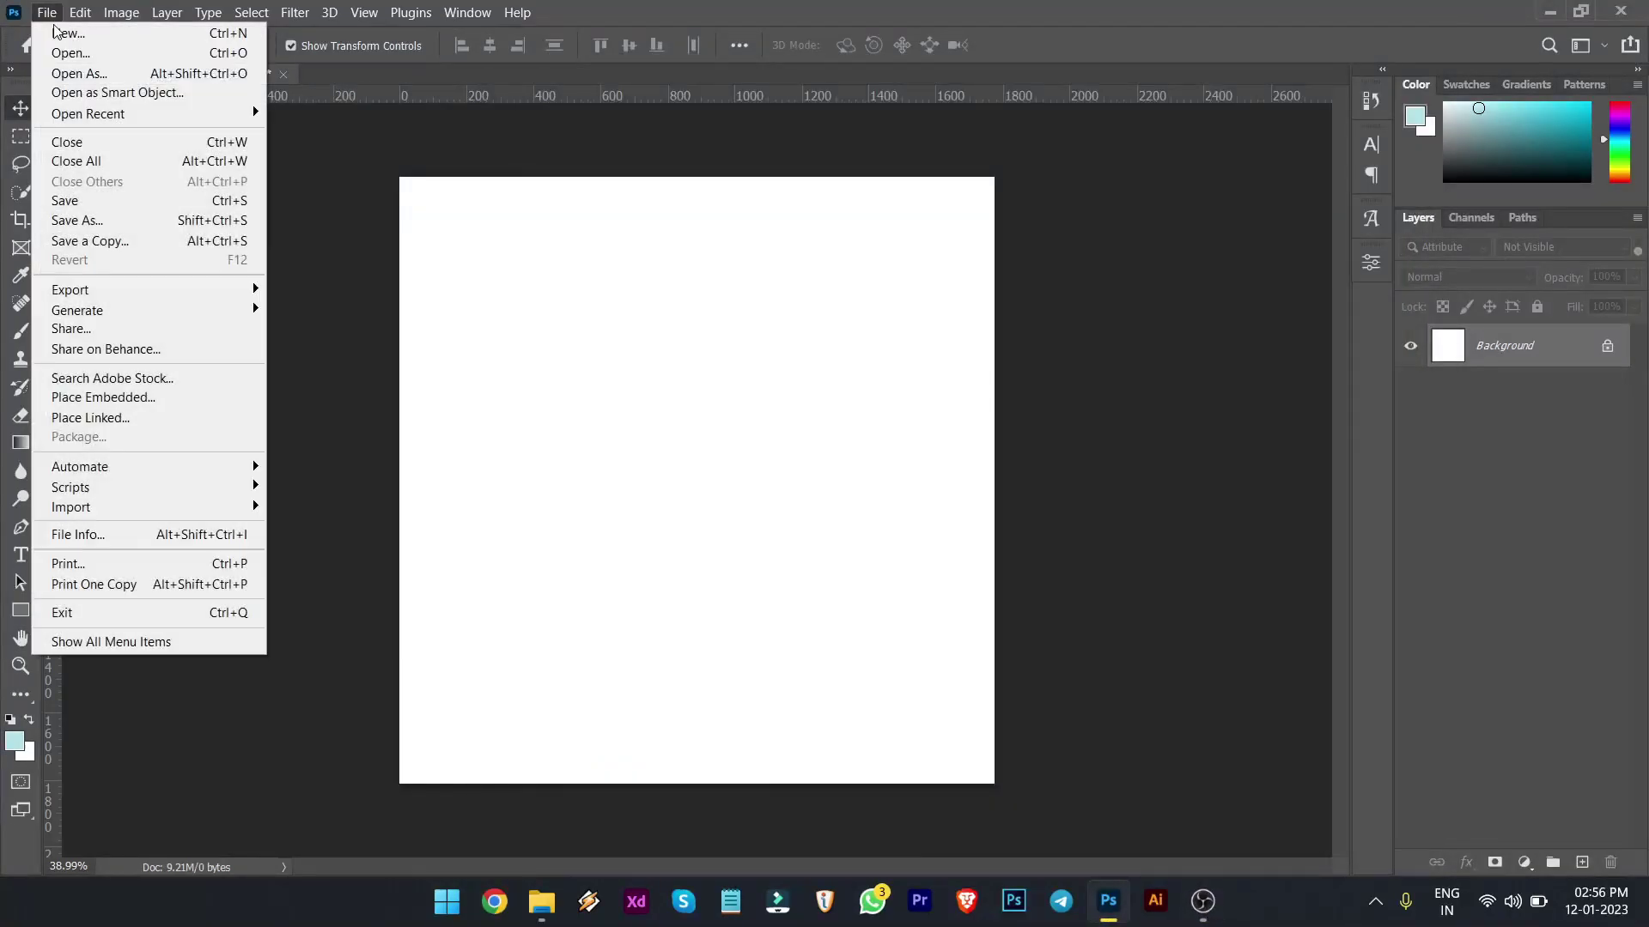
- Embed the pastel watercolour background, image 1, as the base layer
{"action": "left_click", "coordinate": [103, 397]}
{"action": "double_click", "coordinate": [290, 223]}
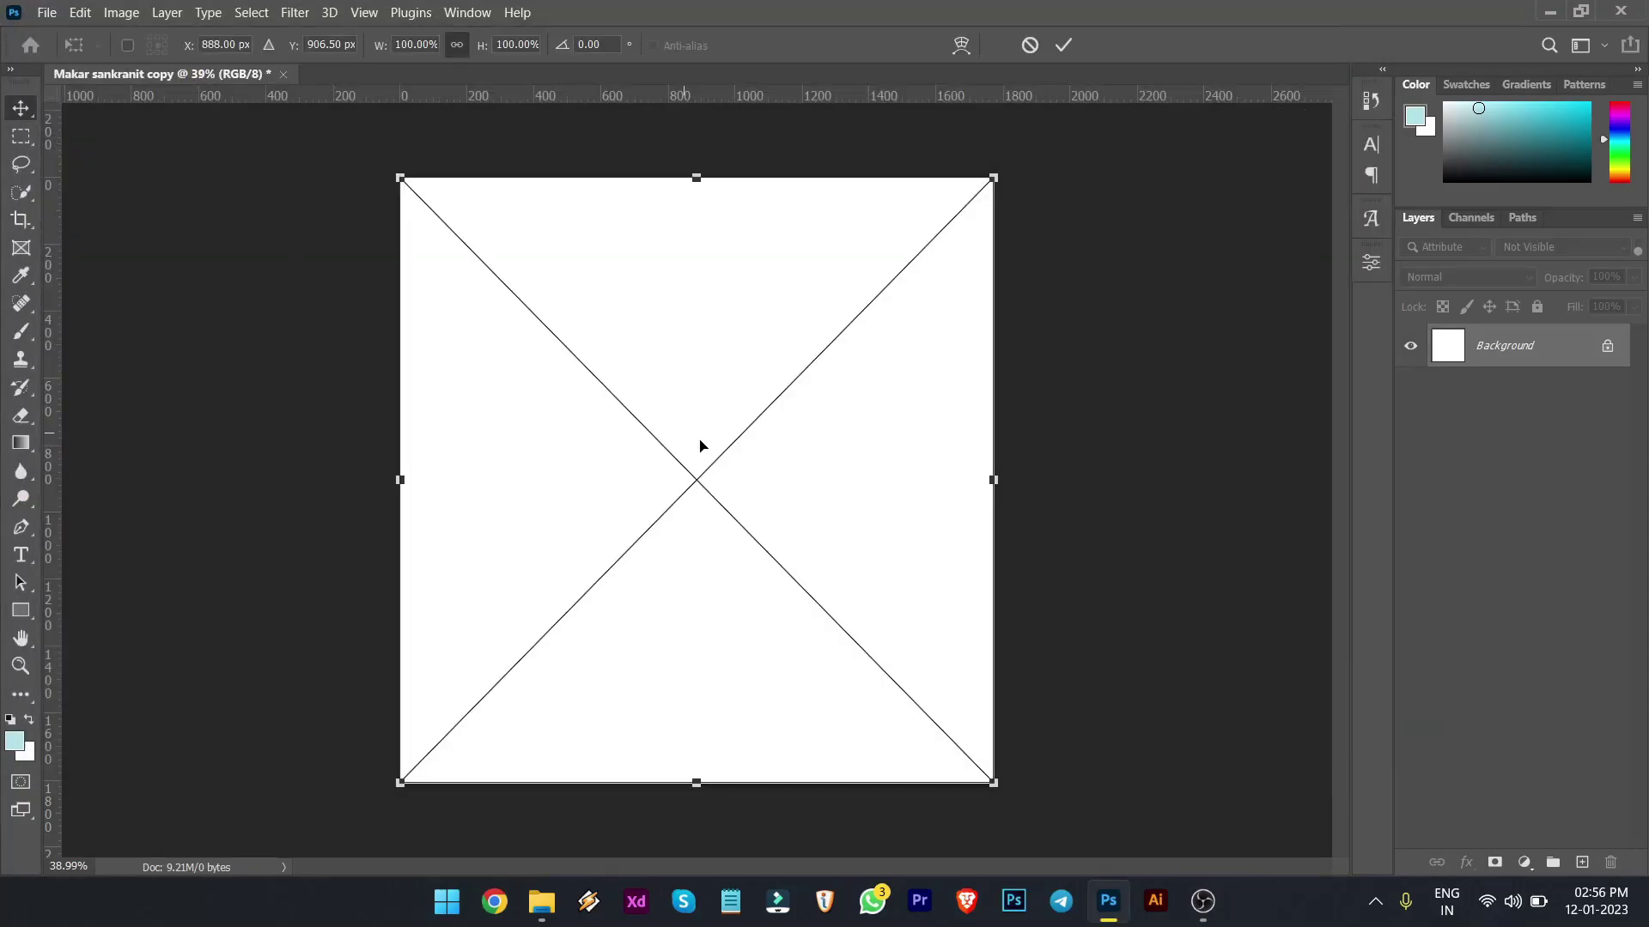
{"action": "key", "text": "Return"}
- Embed the kites-and-sweets plate, image 6, and move it toward the upper right
{"action": "left_click", "coordinate": [43, 12]}
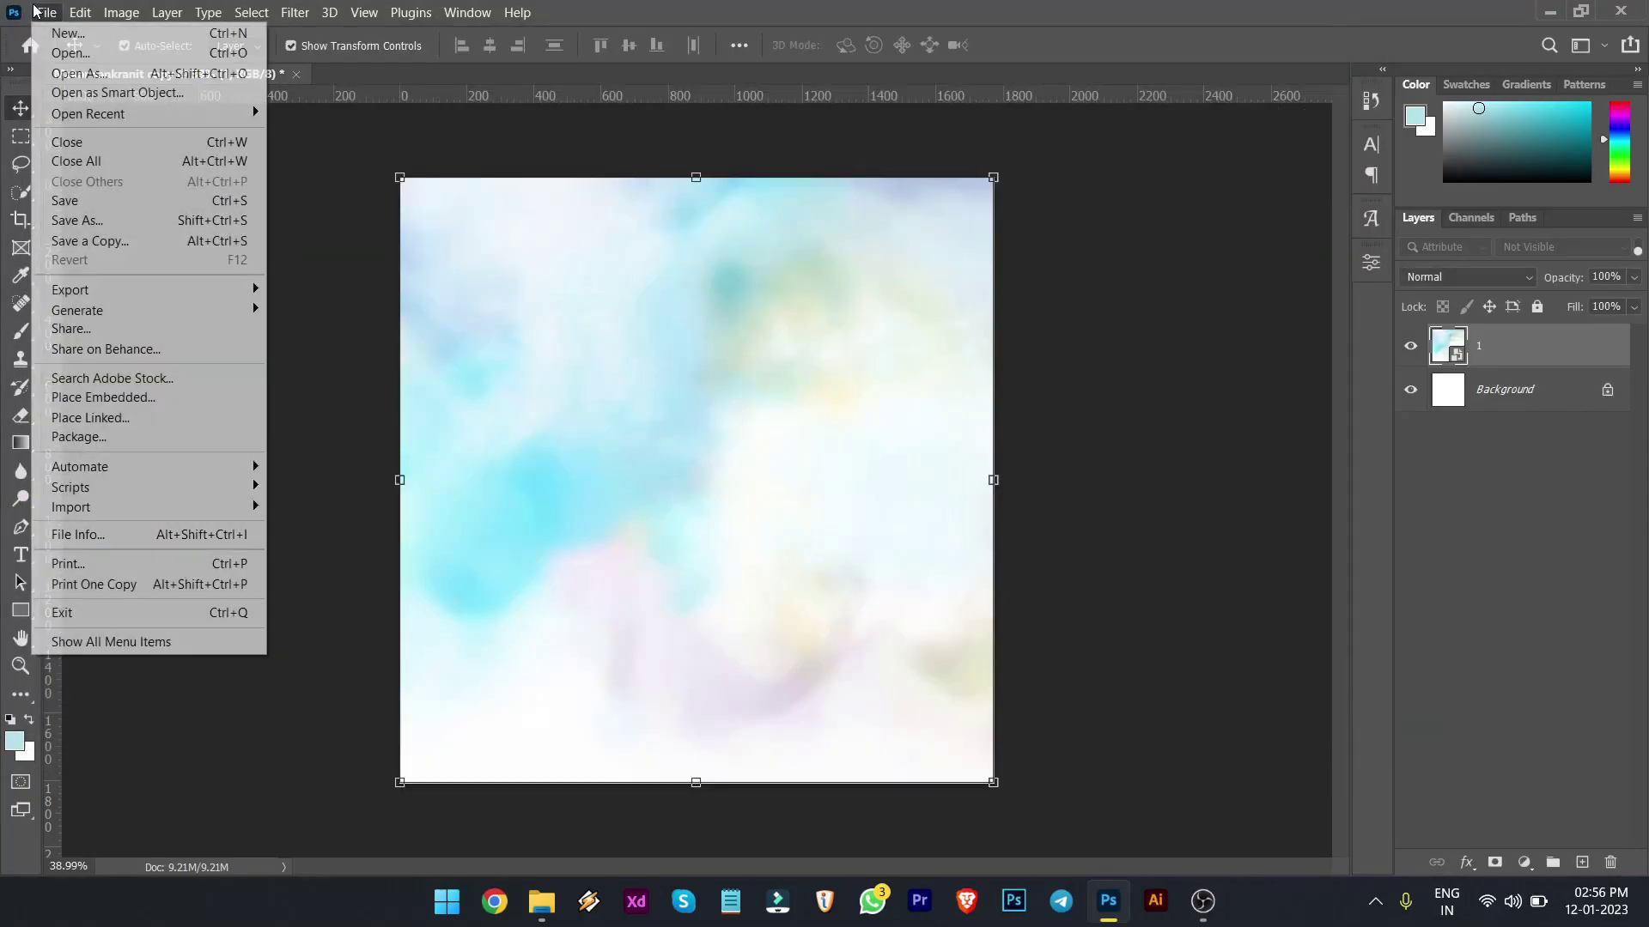
{"action": "left_click", "coordinate": [104, 397]}
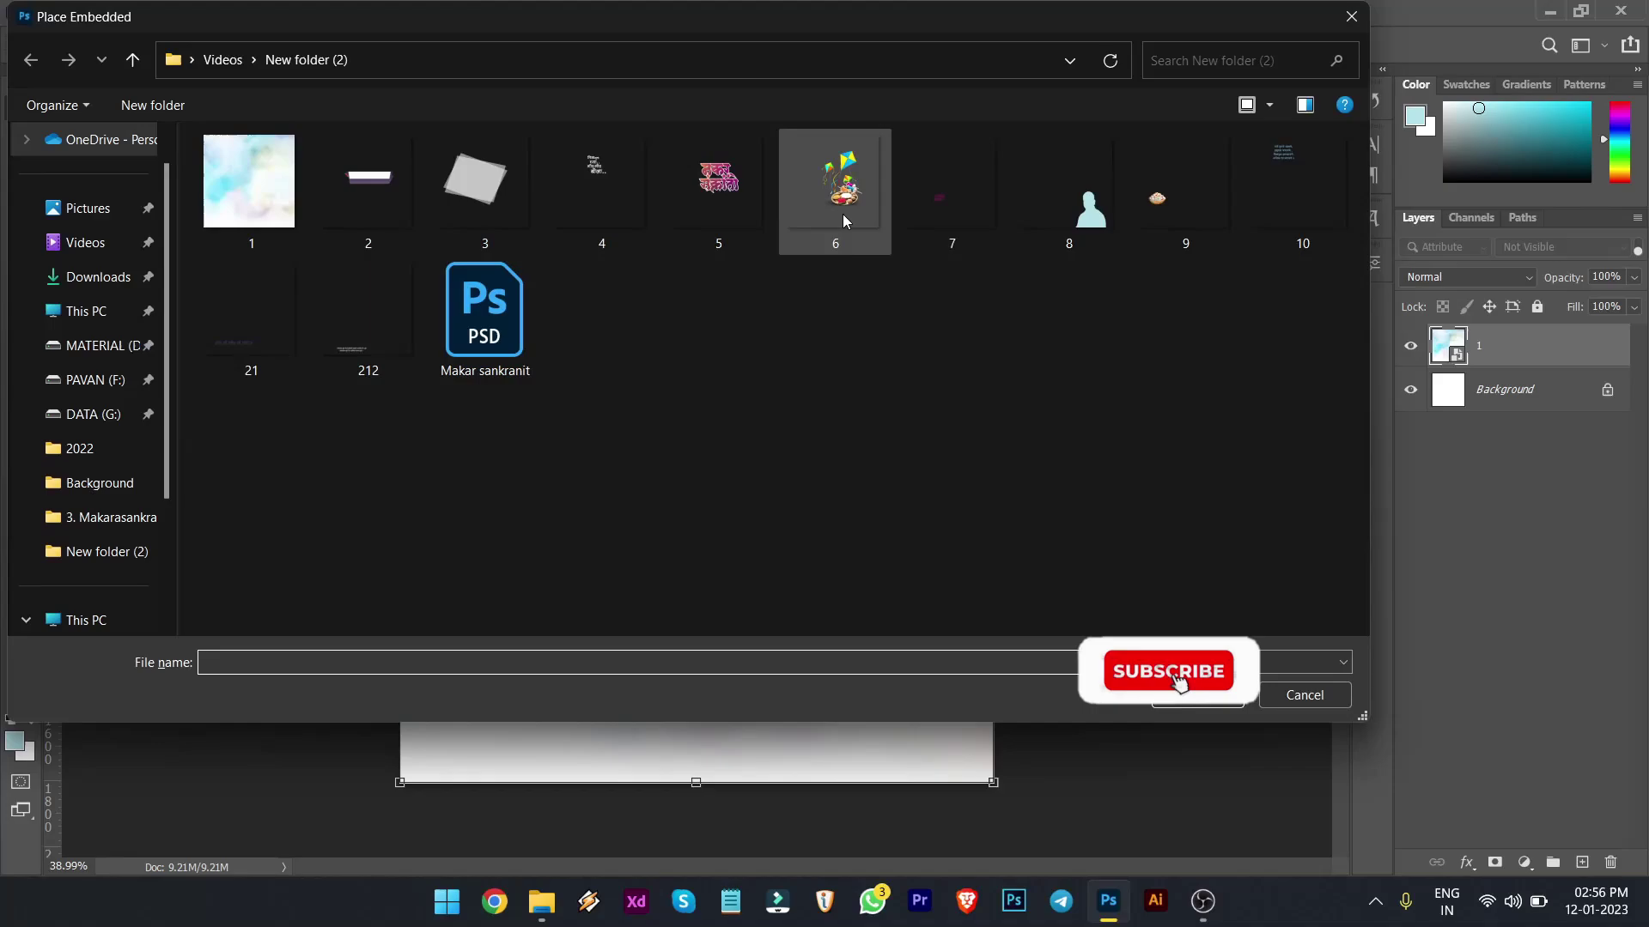
{"action": "double_click", "coordinate": [837, 185]}
{"action": "left_click_drag", "start_coordinate": [844, 407], "coordinate": [868, 360]}
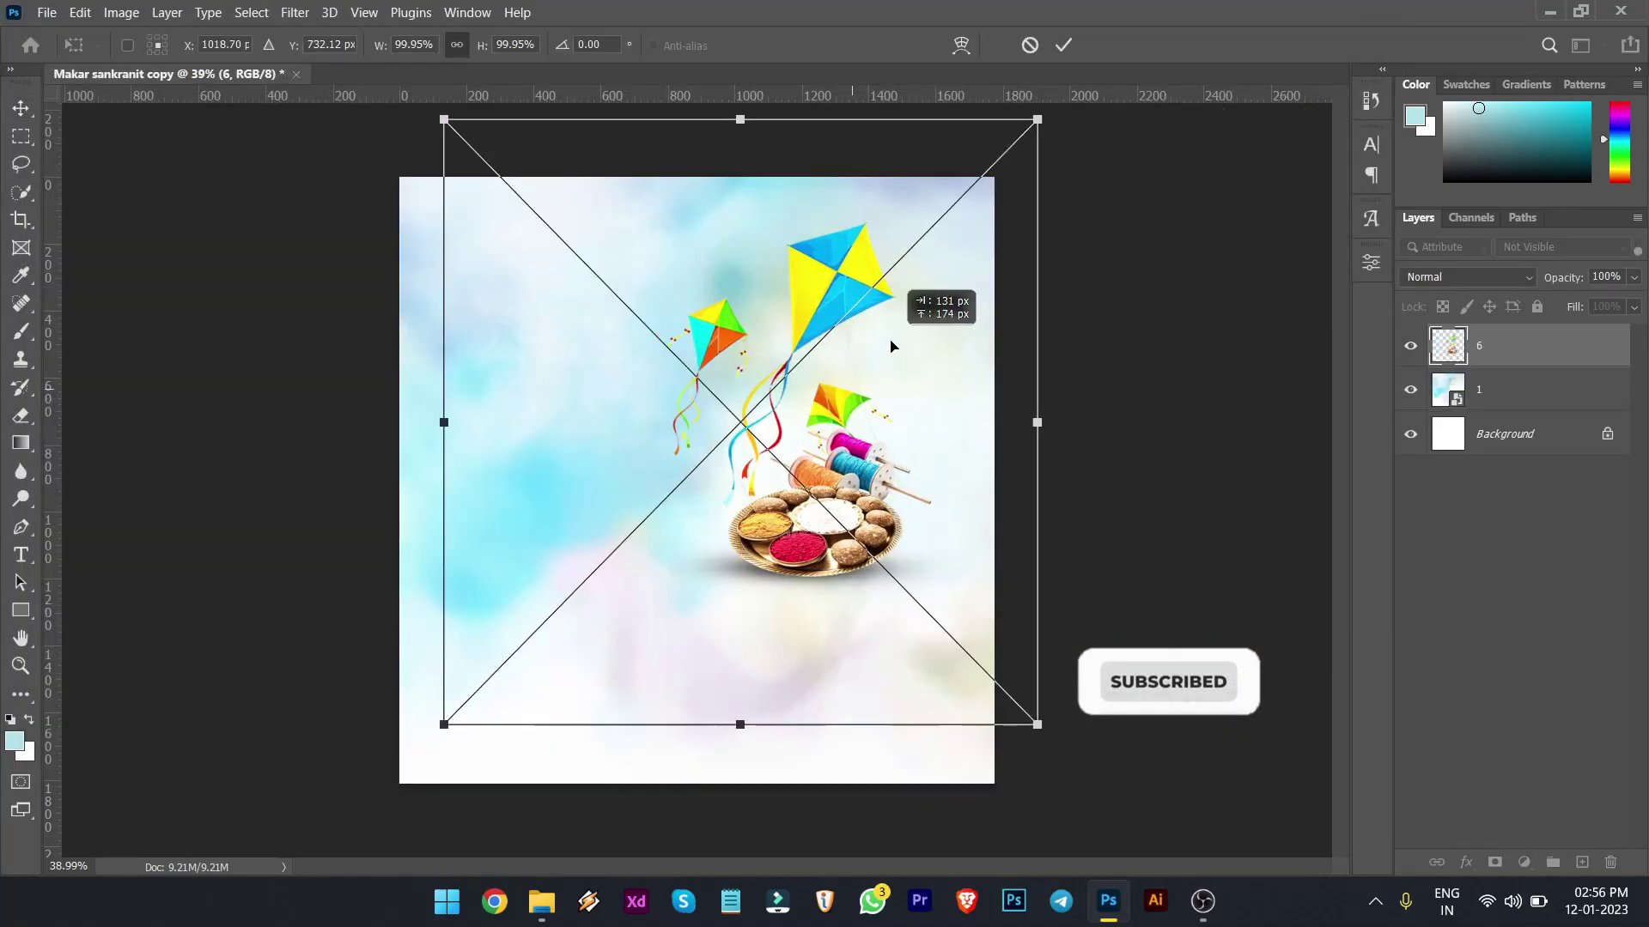
{"action": "key", "text": "Return"}
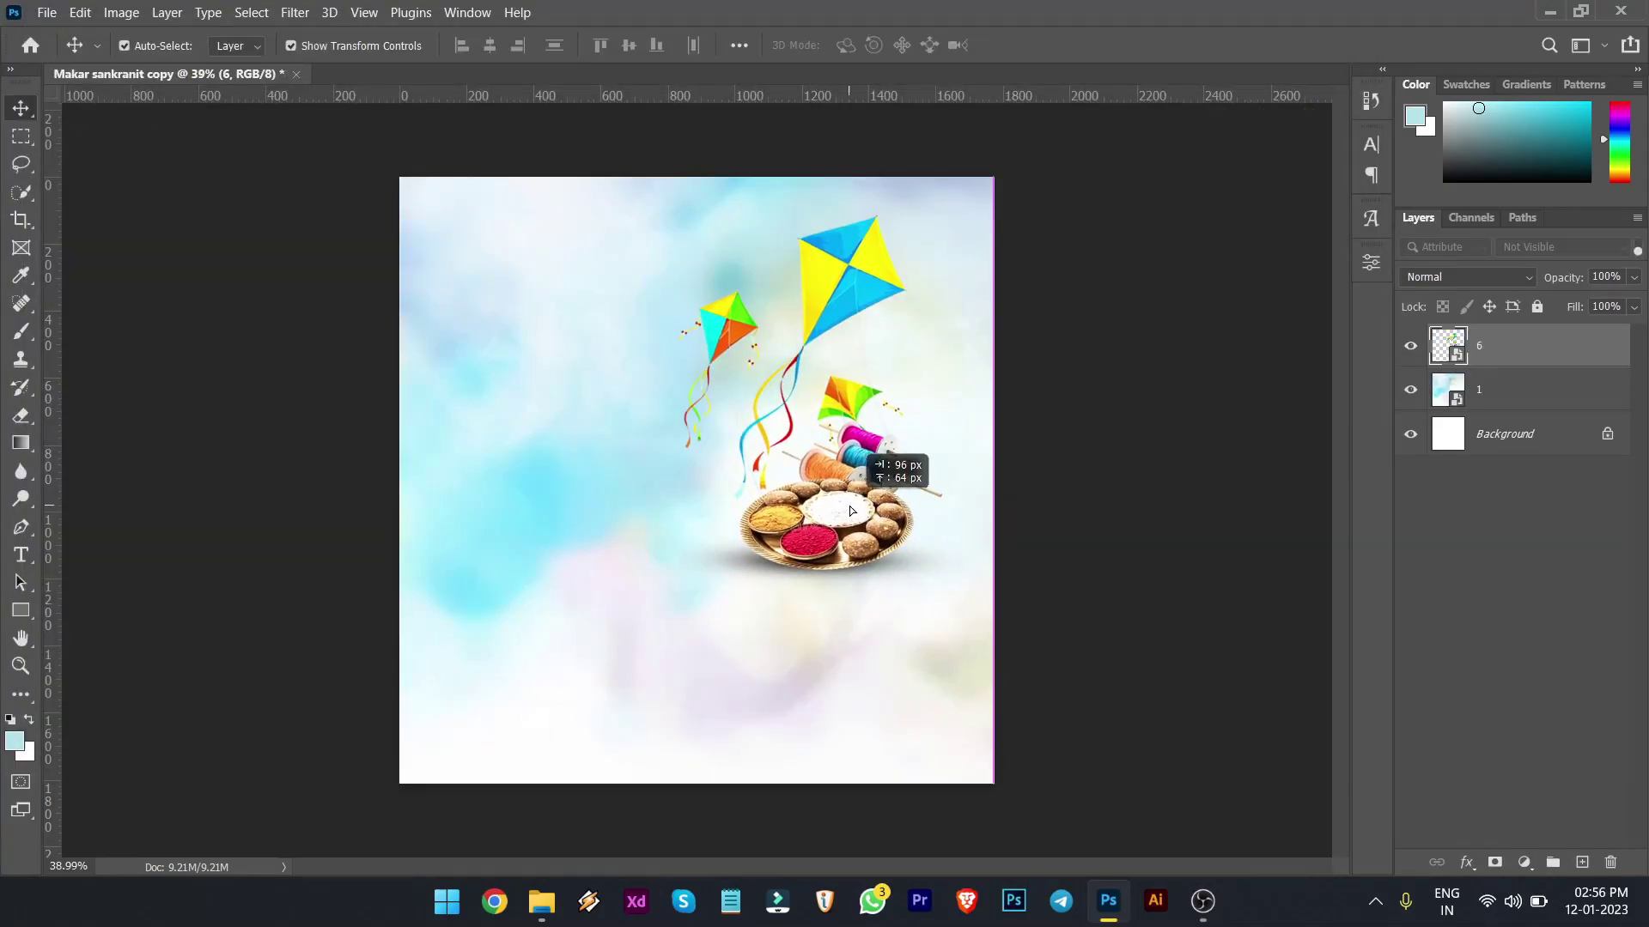
{"action": "left_click_drag", "start_coordinate": [816, 532], "coordinate": [868, 499]}
{"action": "left_click", "coordinate": [1113, 448]}
{"action": "left_click", "coordinate": [46, 12]}
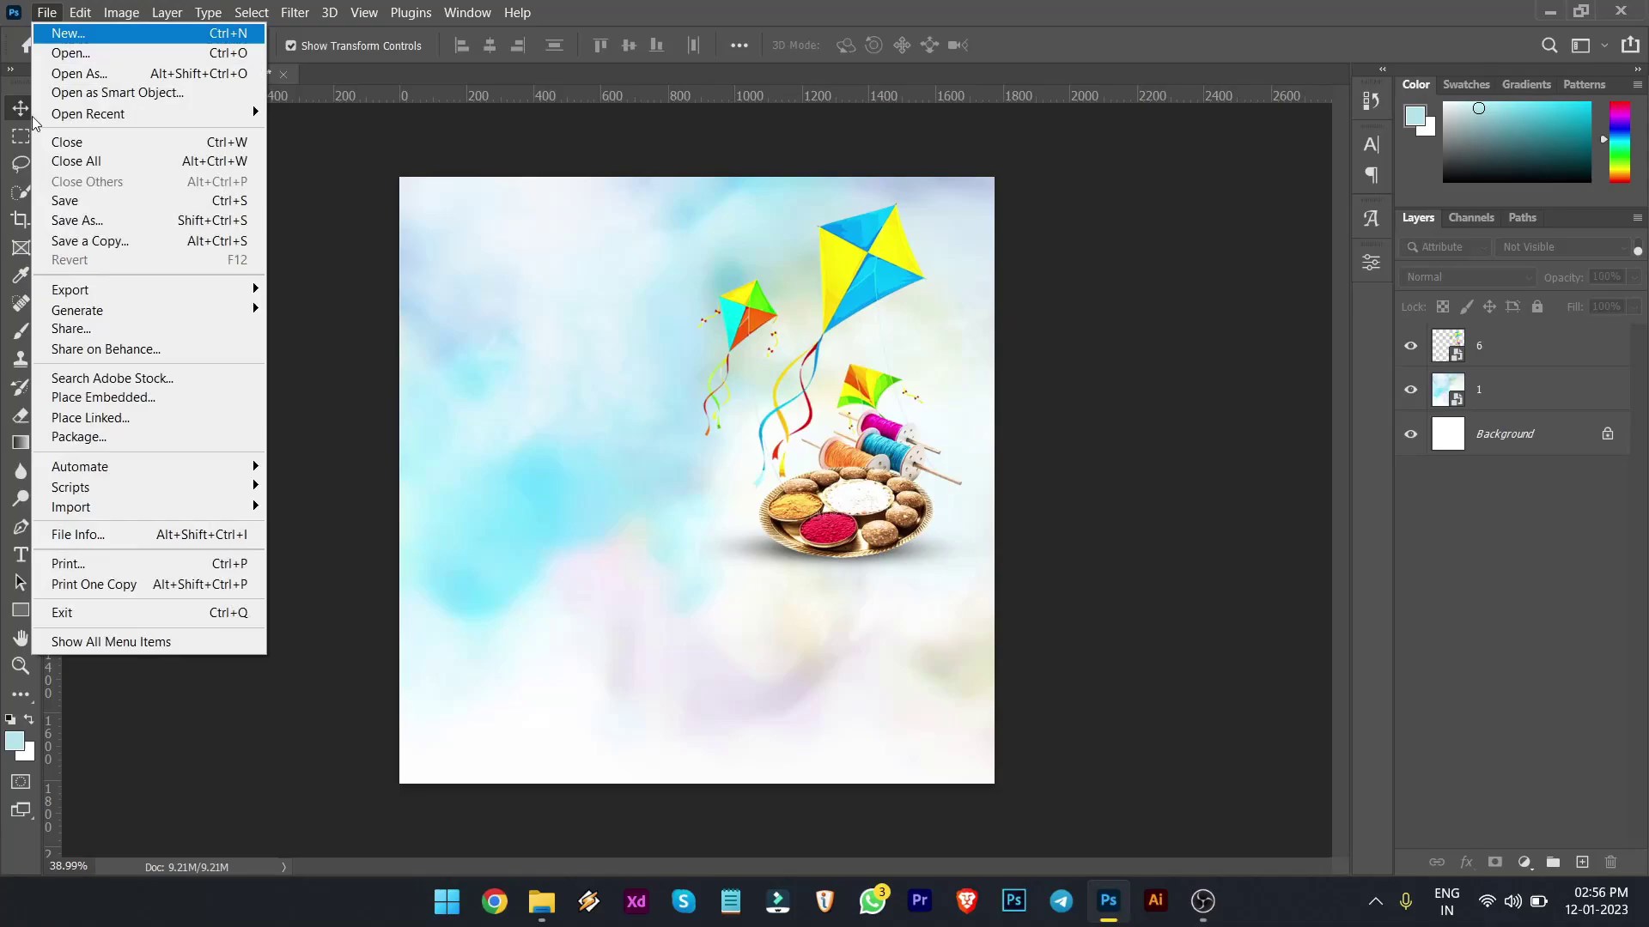
- Embed the translucent white panel, image 3, and position it at left
{"action": "left_click", "coordinate": [89, 397]}
{"action": "left_click", "coordinate": [440, 174]}
{"action": "double_click", "coordinate": [440, 173]}
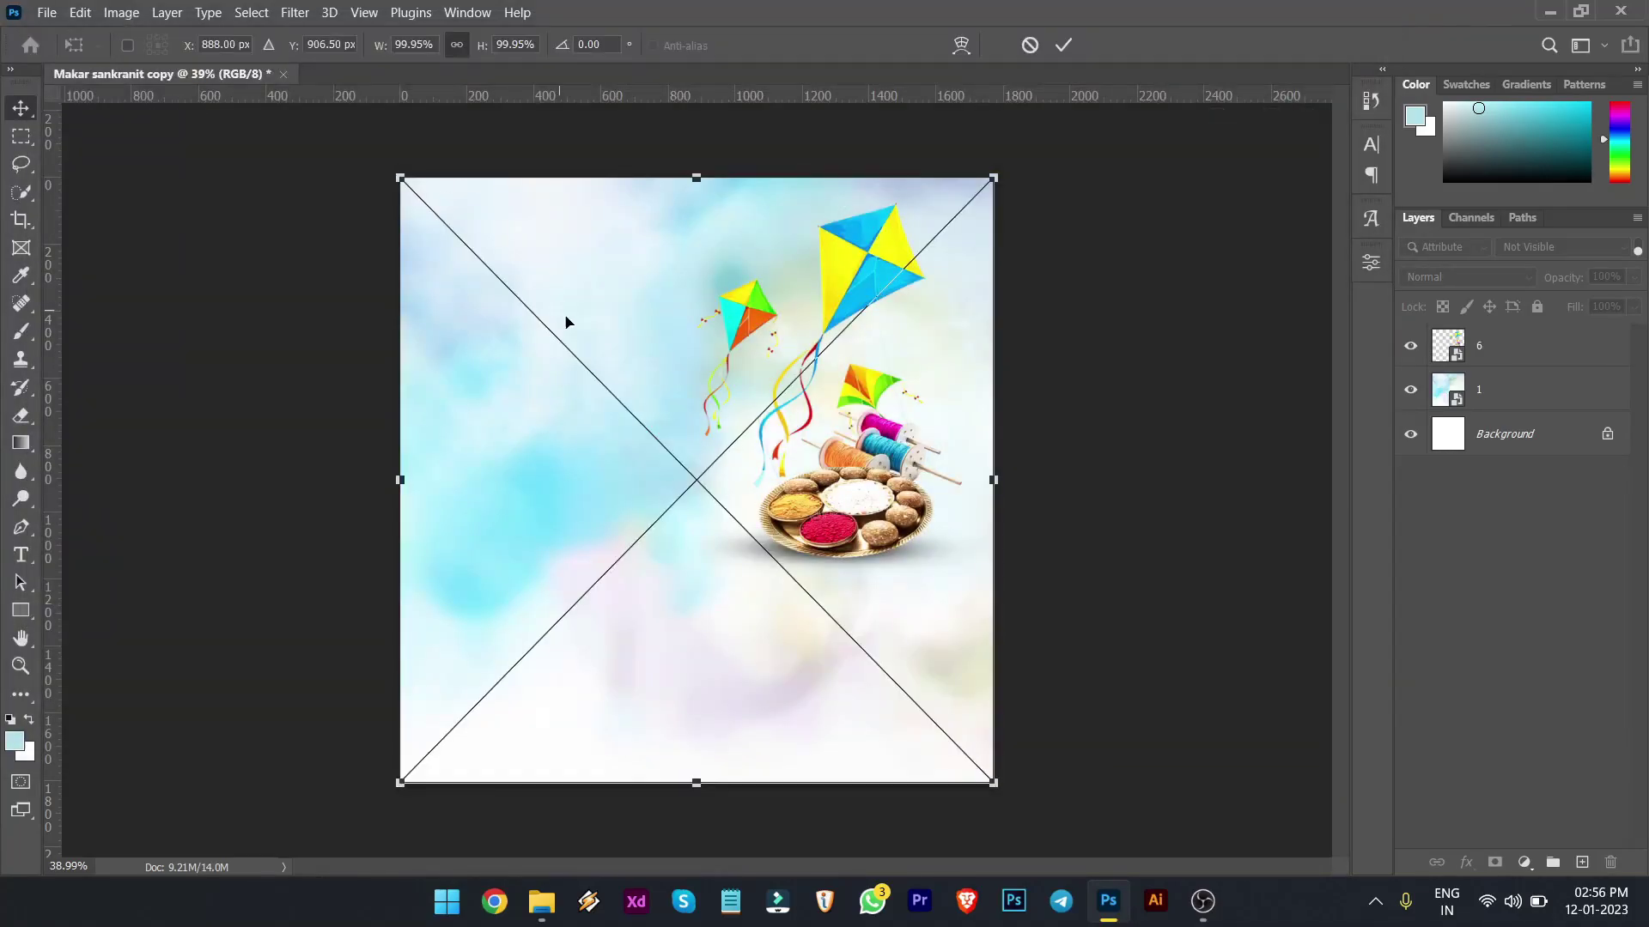
{"action": "left_click_drag", "start_coordinate": [545, 349], "coordinate": [563, 352]}
{"action": "key", "text": "Return"}
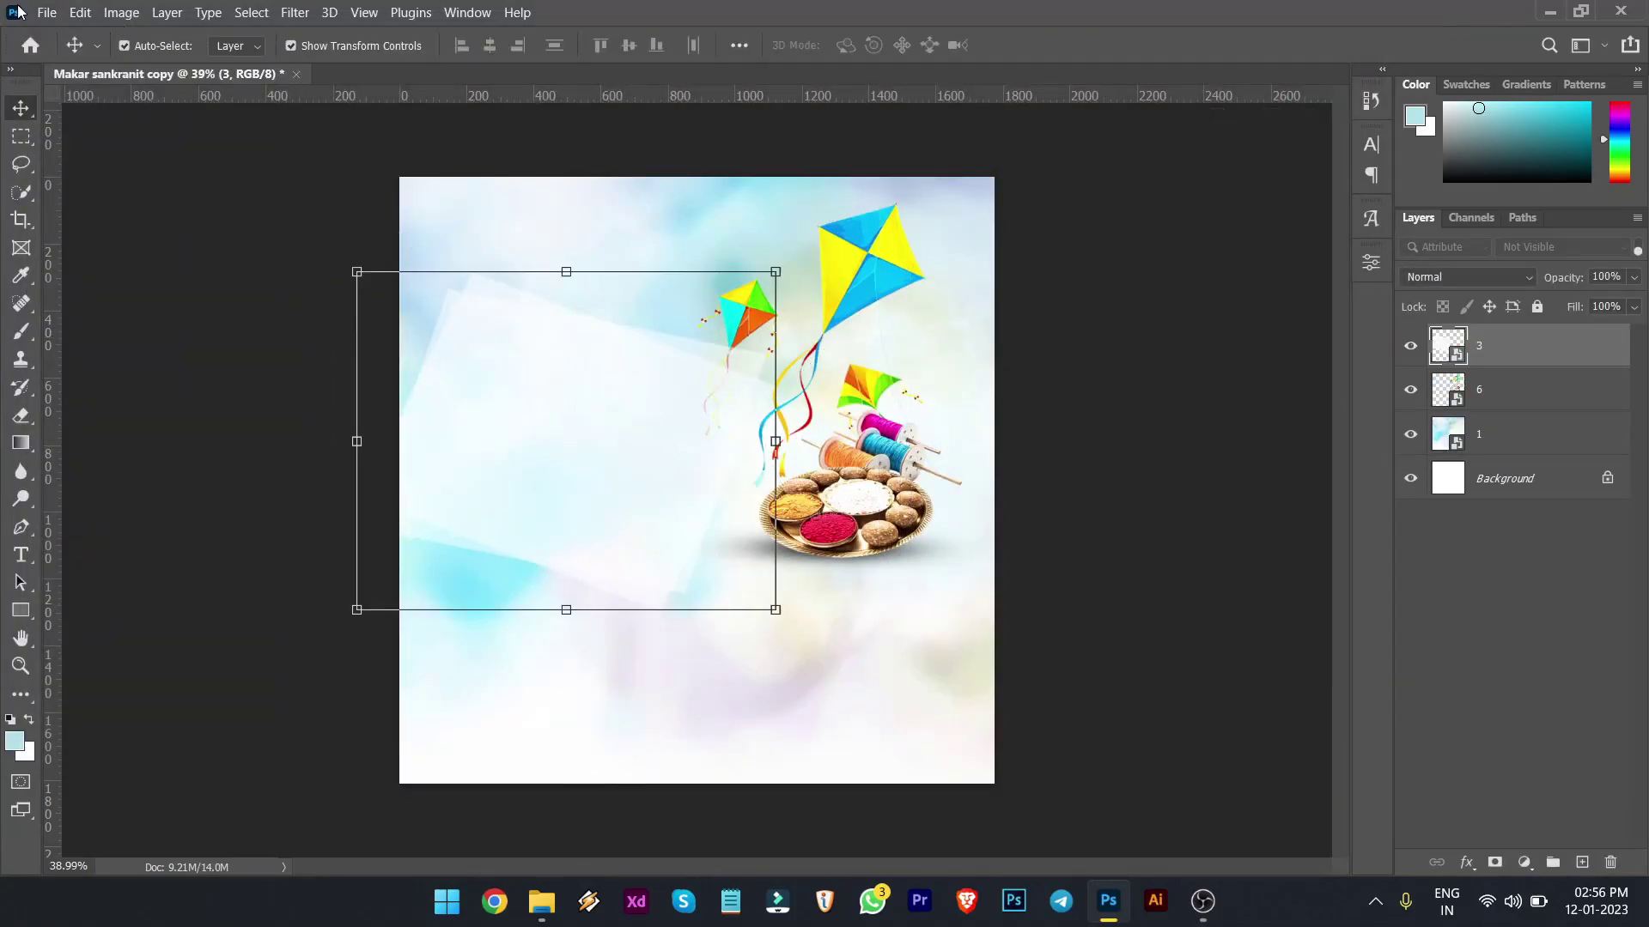
- Embed the gradient Marathi title, image 5, at upper left and fine-tune the panel and title
{"action": "left_click", "coordinate": [47, 12]}
{"action": "left_click", "coordinate": [89, 384]}
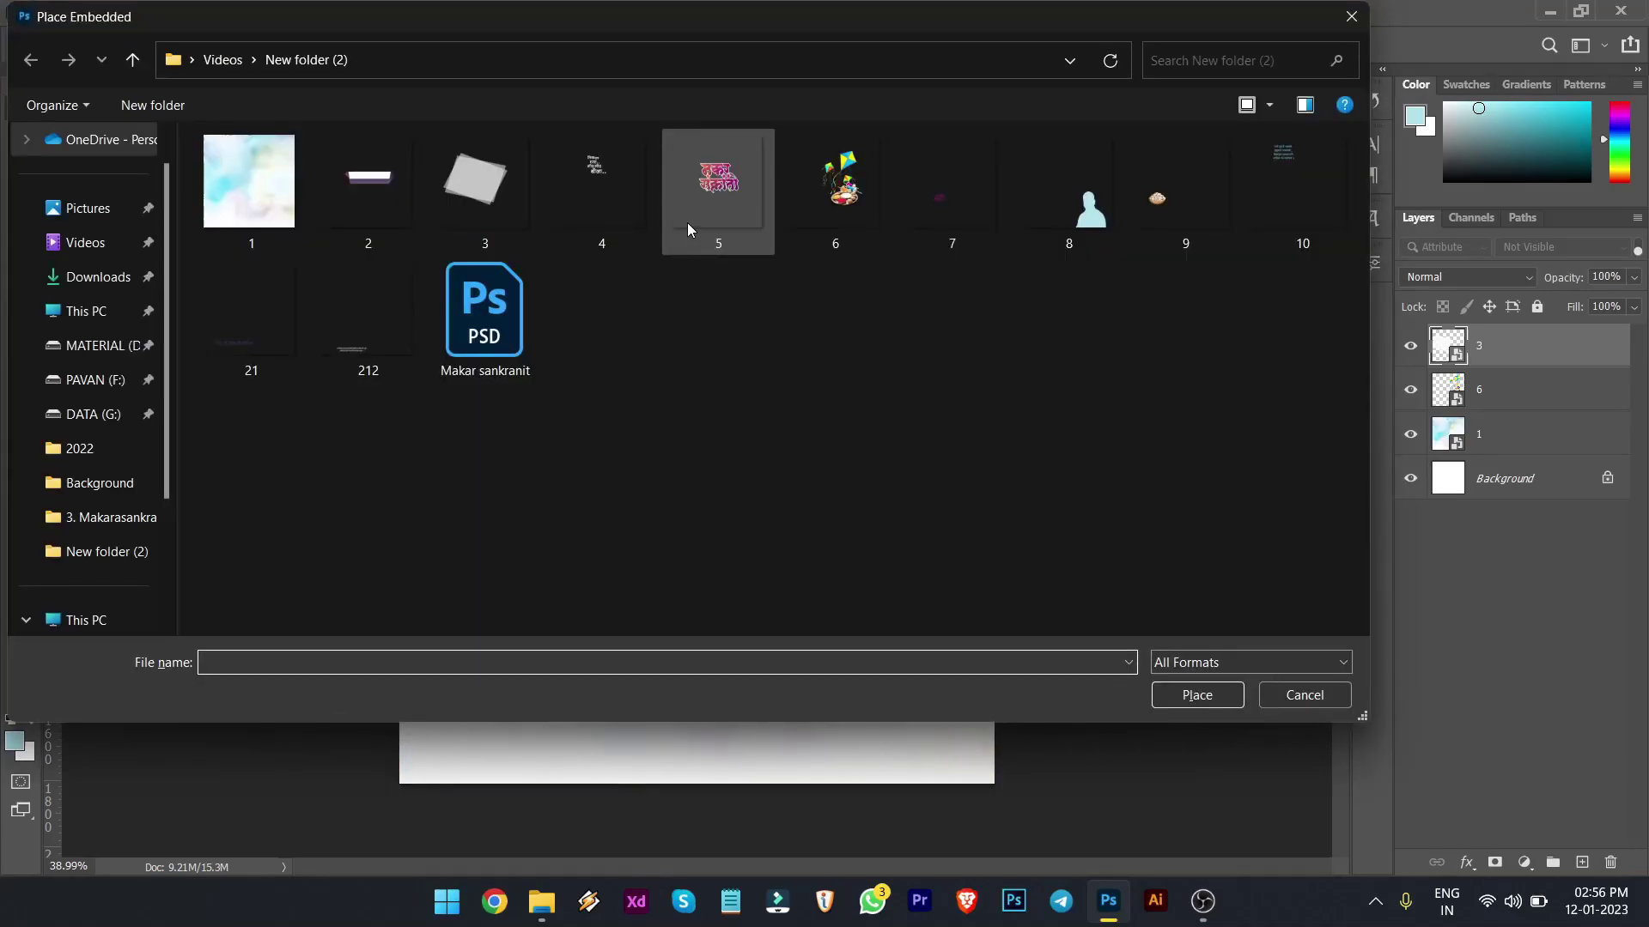
{"action": "double_click", "coordinate": [687, 223]}
{"action": "mouse_move", "coordinate": [695, 386]}
{"action": "left_mouse_down"}
{"action": "mouse_move", "coordinate": [561, 363]}
{"action": "mouse_move", "coordinate": [617, 369]}
{"action": "left_mouse_up"}
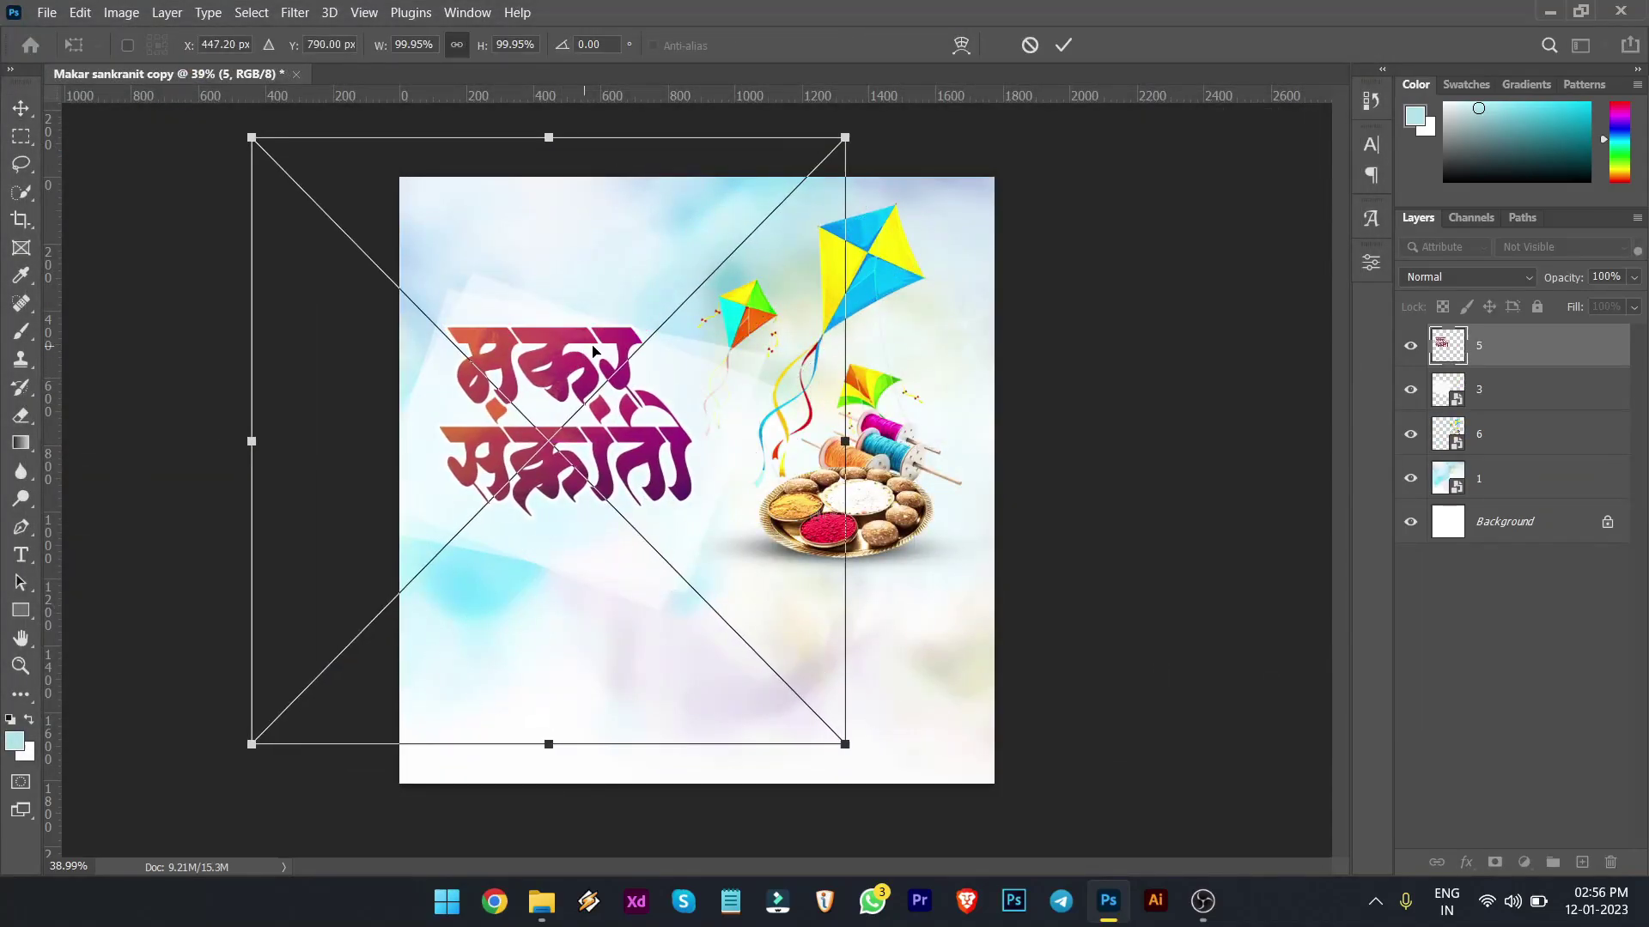
{"action": "key", "text": "Return"}
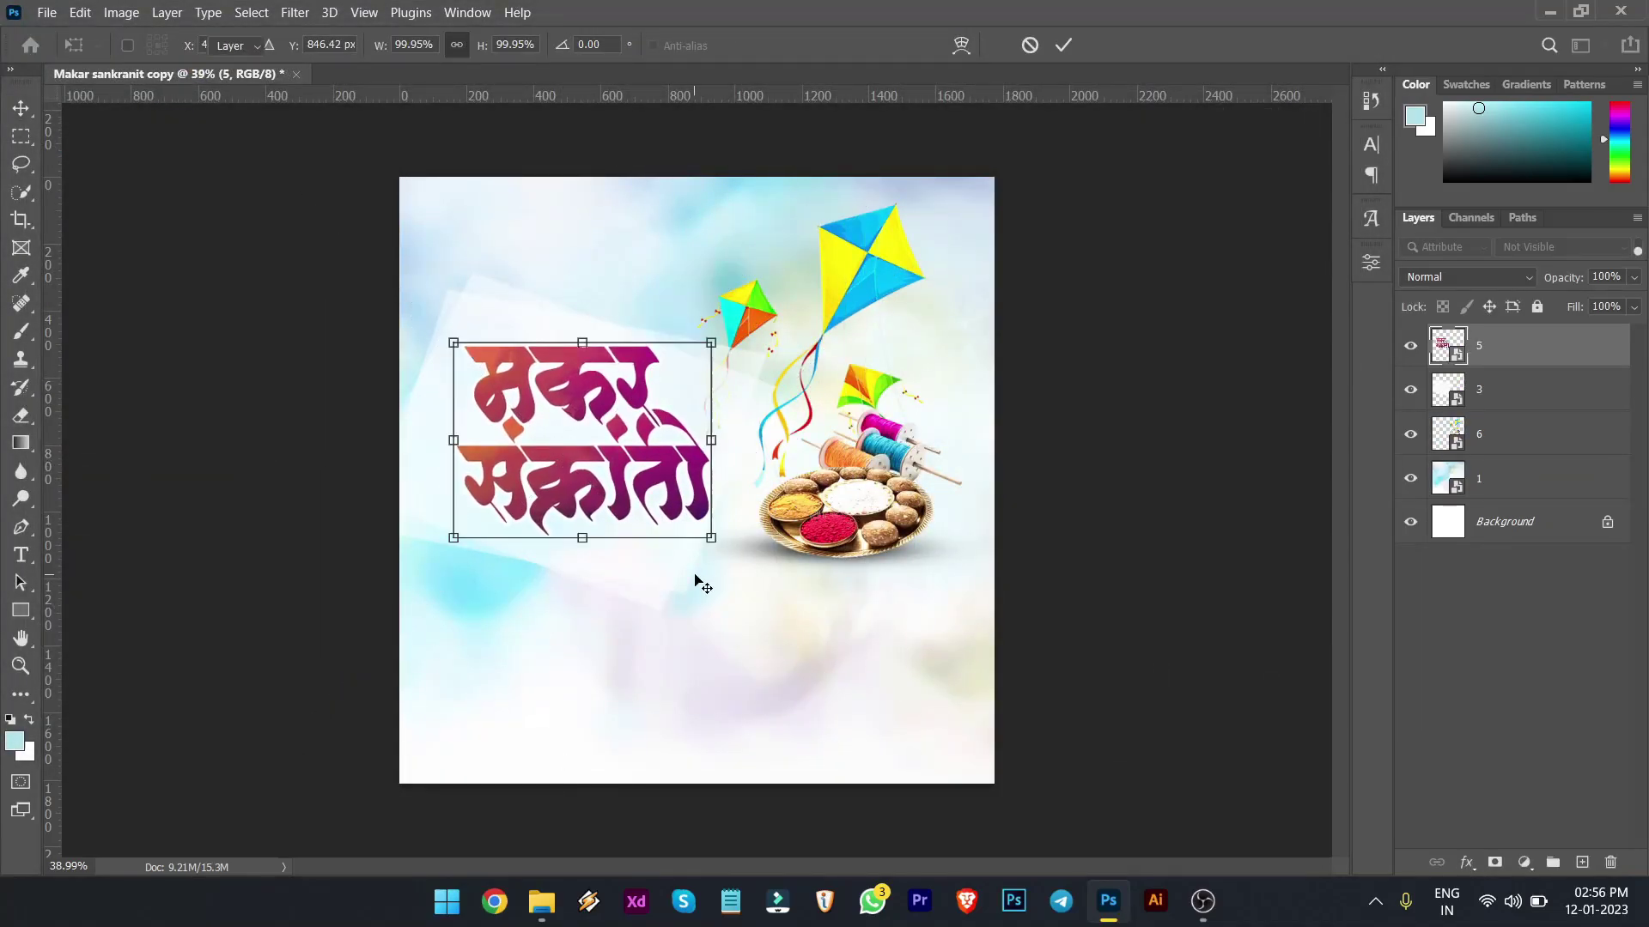
{"action": "left_click_drag", "start_coordinate": [655, 578], "coordinate": [653, 585]}
{"action": "left_click", "coordinate": [1286, 375]}
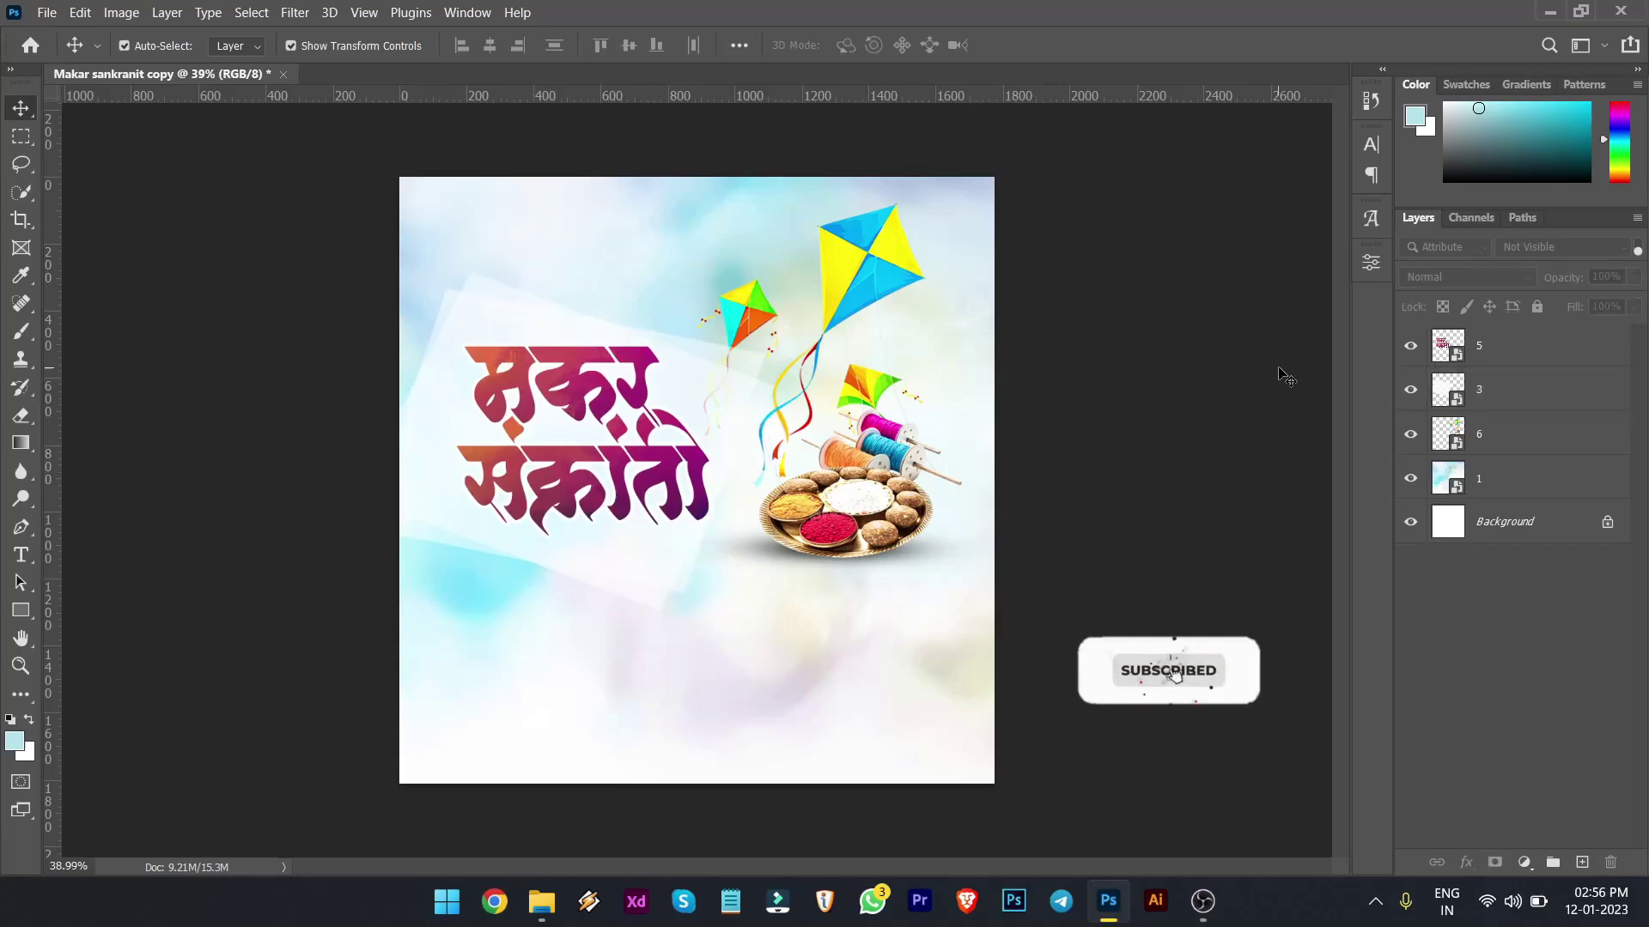
{"action": "left_click_drag", "start_coordinate": [661, 474], "coordinate": [661, 461]}
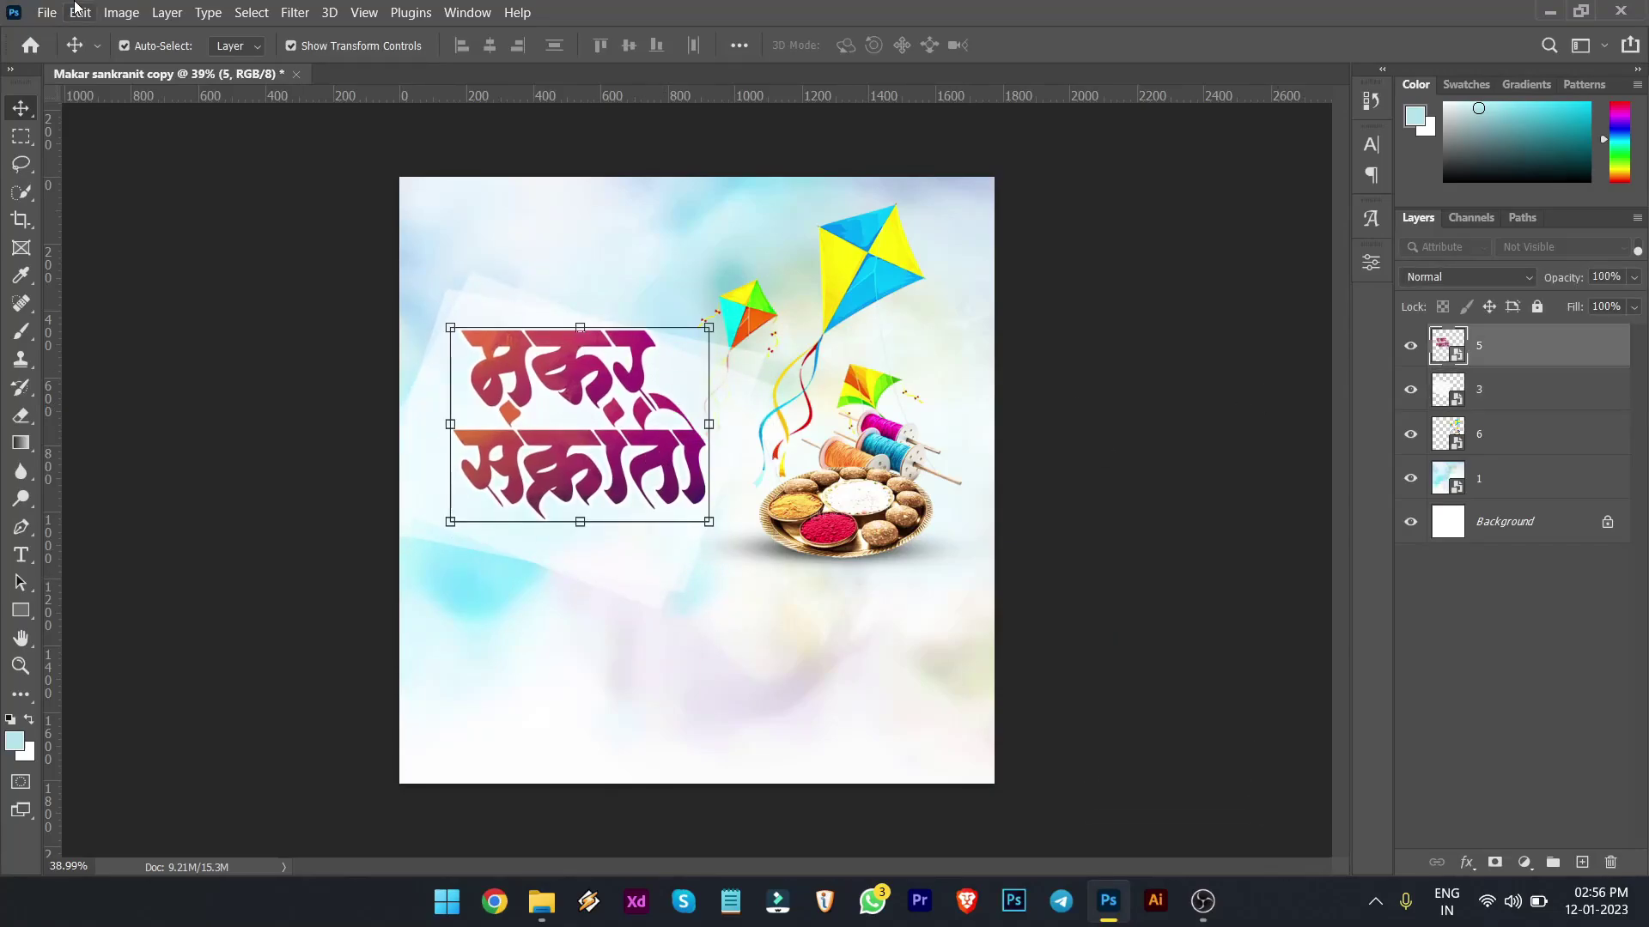
{"action": "left_click", "coordinate": [47, 12]}
- Remove the accidentally placed duplicate of title image 5
{"action": "left_click", "coordinate": [103, 396]}
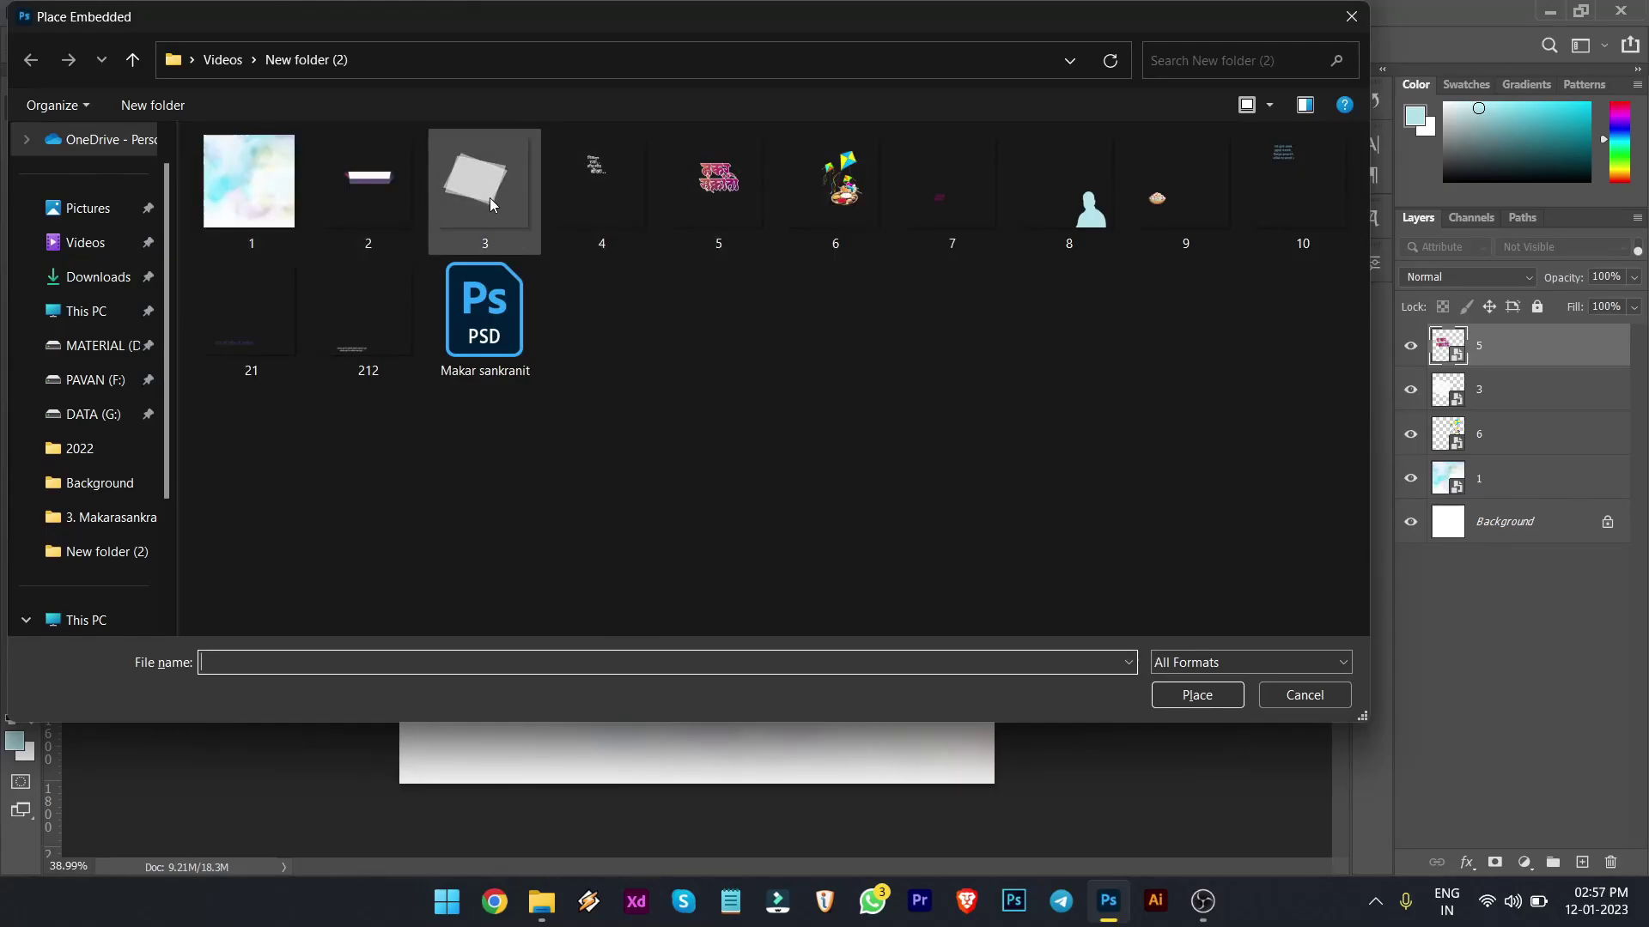
{"action": "double_click", "coordinate": [672, 198]}
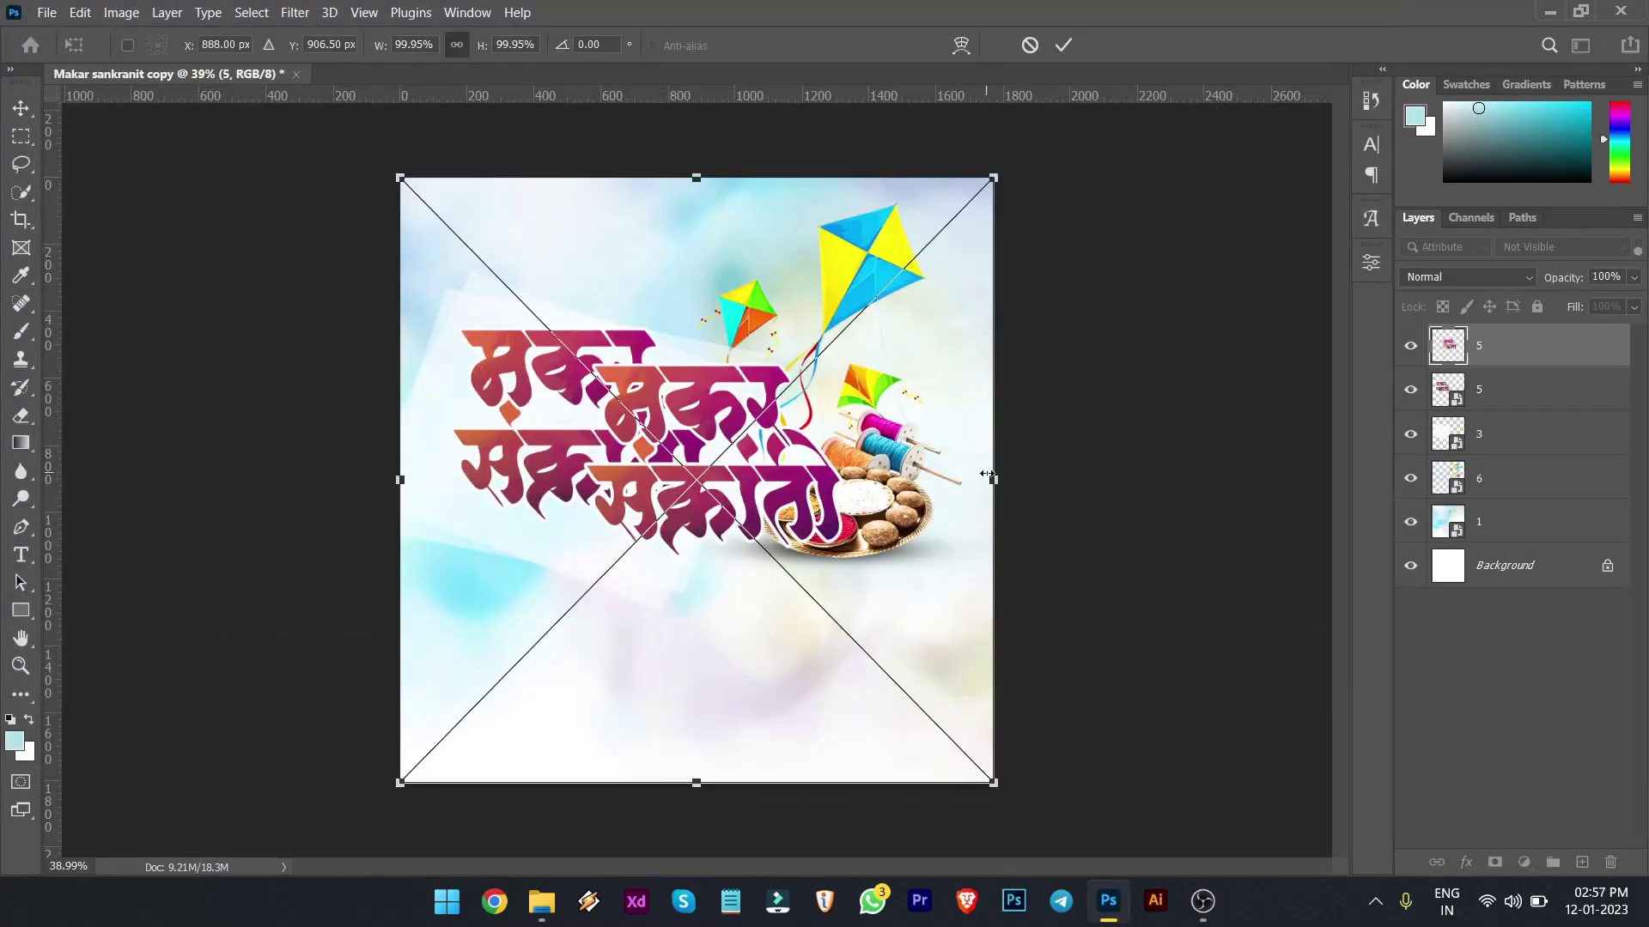
{"action": "key", "text": "Return"}
{"action": "key", "text": "Delete"}
- Embed the next image from the poster folder
{"action": "left_click", "coordinate": [46, 12]}
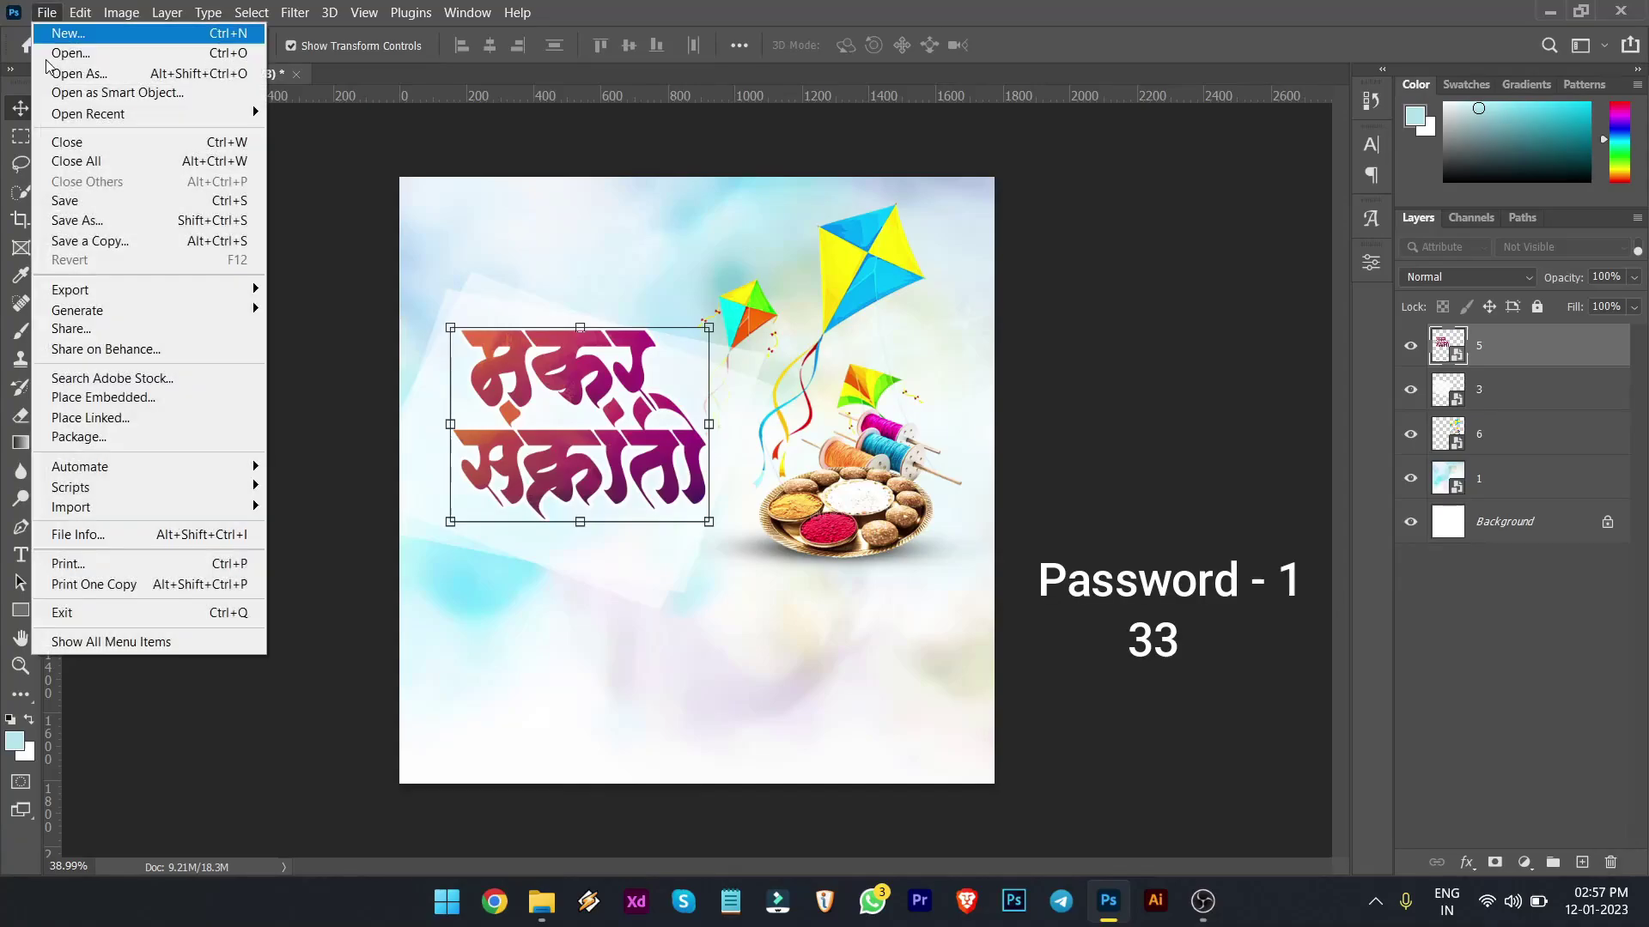
{"action": "left_click", "coordinate": [103, 397]}
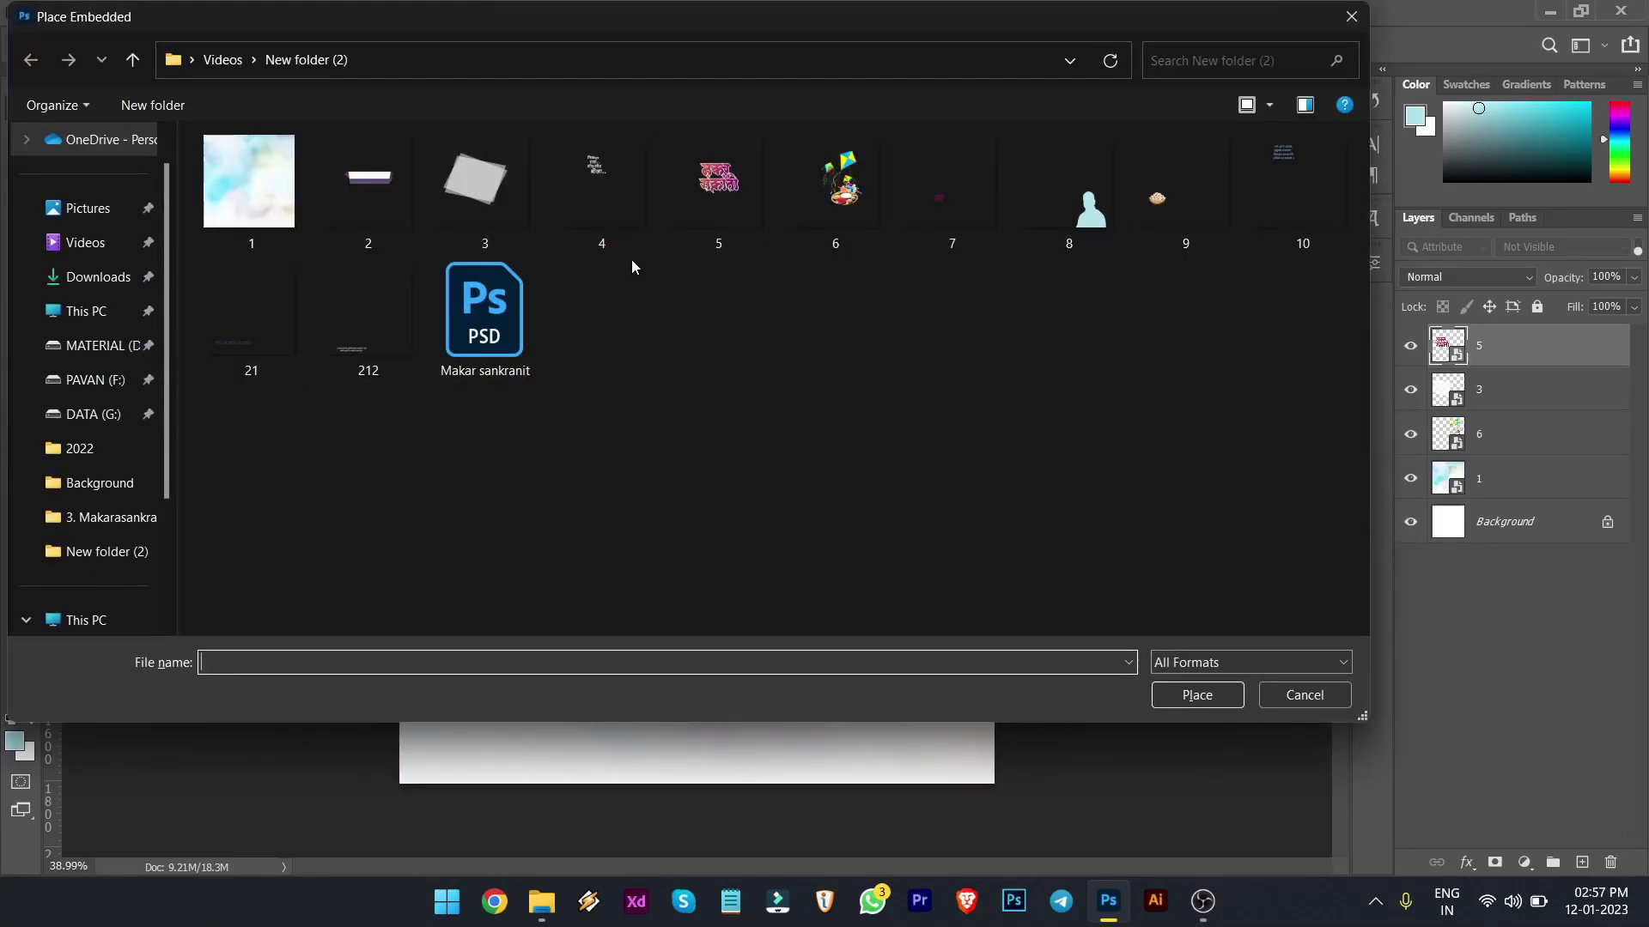
{"action": "double_click", "coordinate": [647, 179]}
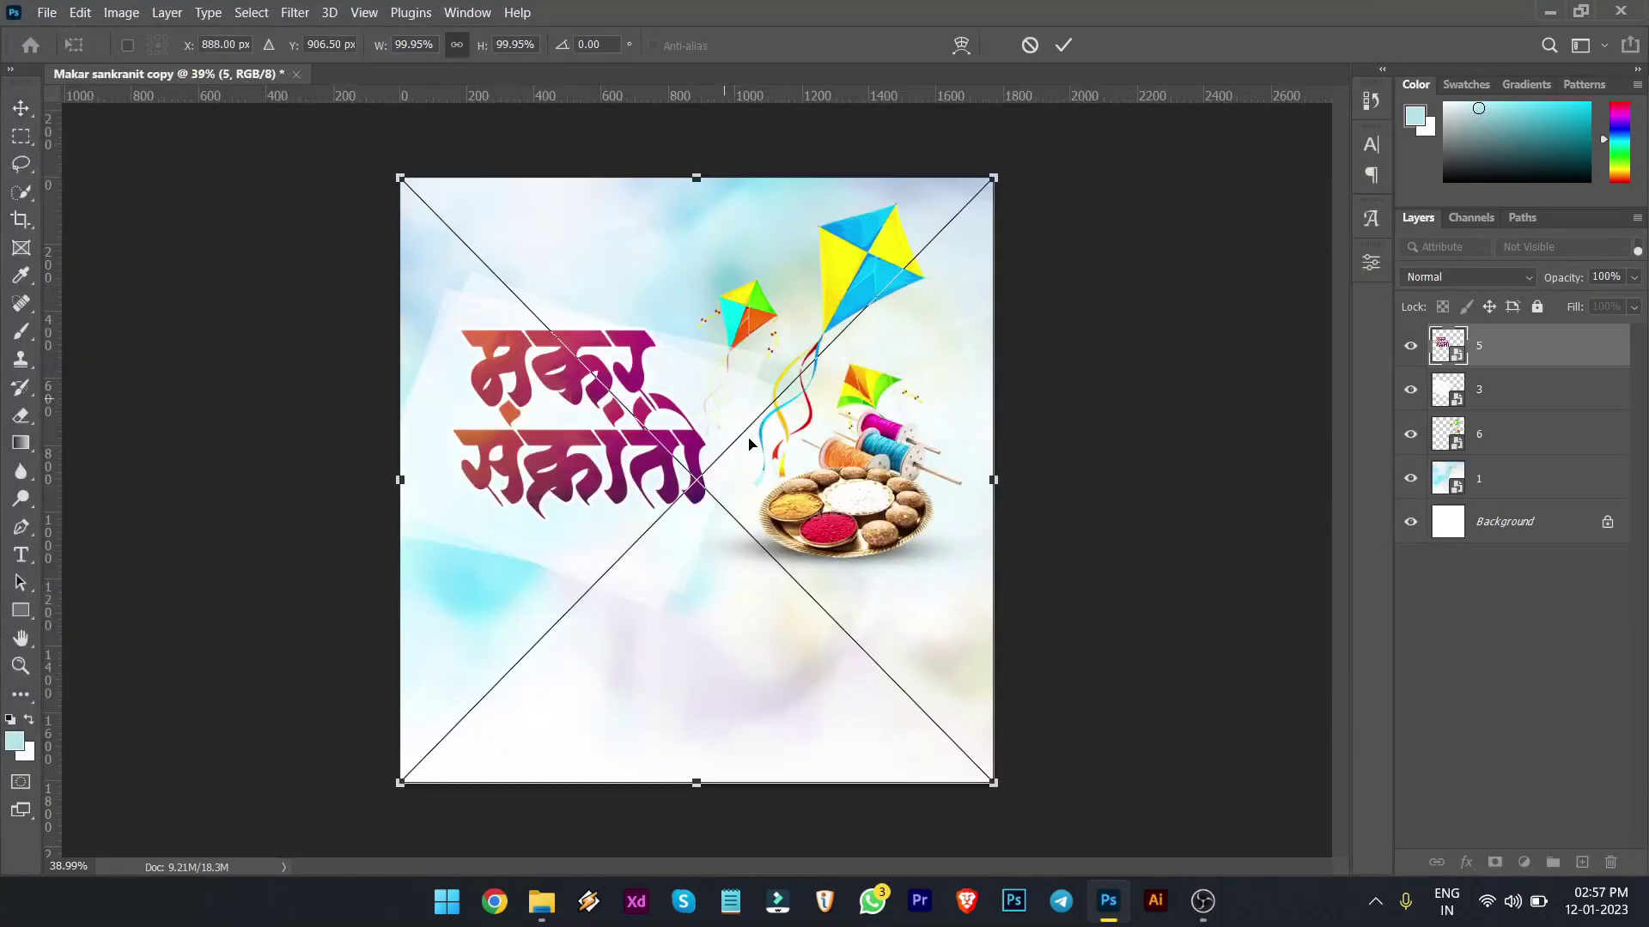
- Place the faint white greeting text at top right, below kites layer 6
{"action": "mouse_move", "coordinate": [849, 456]}
{"action": "left_mouse_down"}
{"action": "mouse_move", "coordinate": [942, 373]}
{"action": "mouse_move", "coordinate": [1137, 384]}
{"action": "left_mouse_up"}
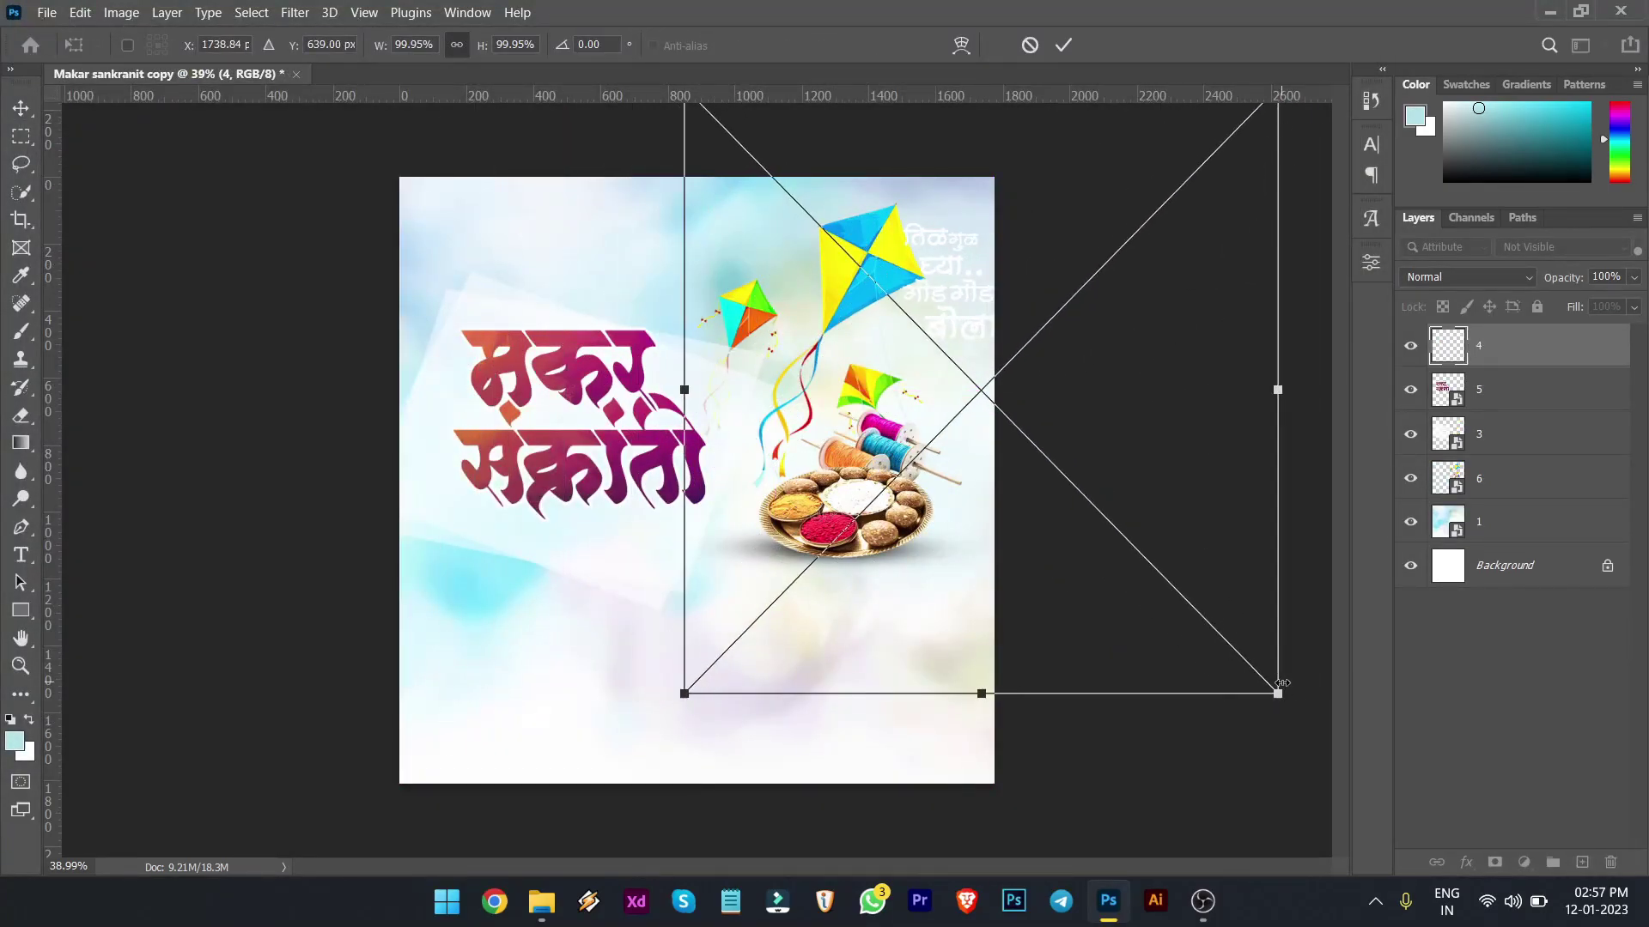
{"action": "left_click_drag", "start_coordinate": [1278, 704], "coordinate": [1300, 703]}
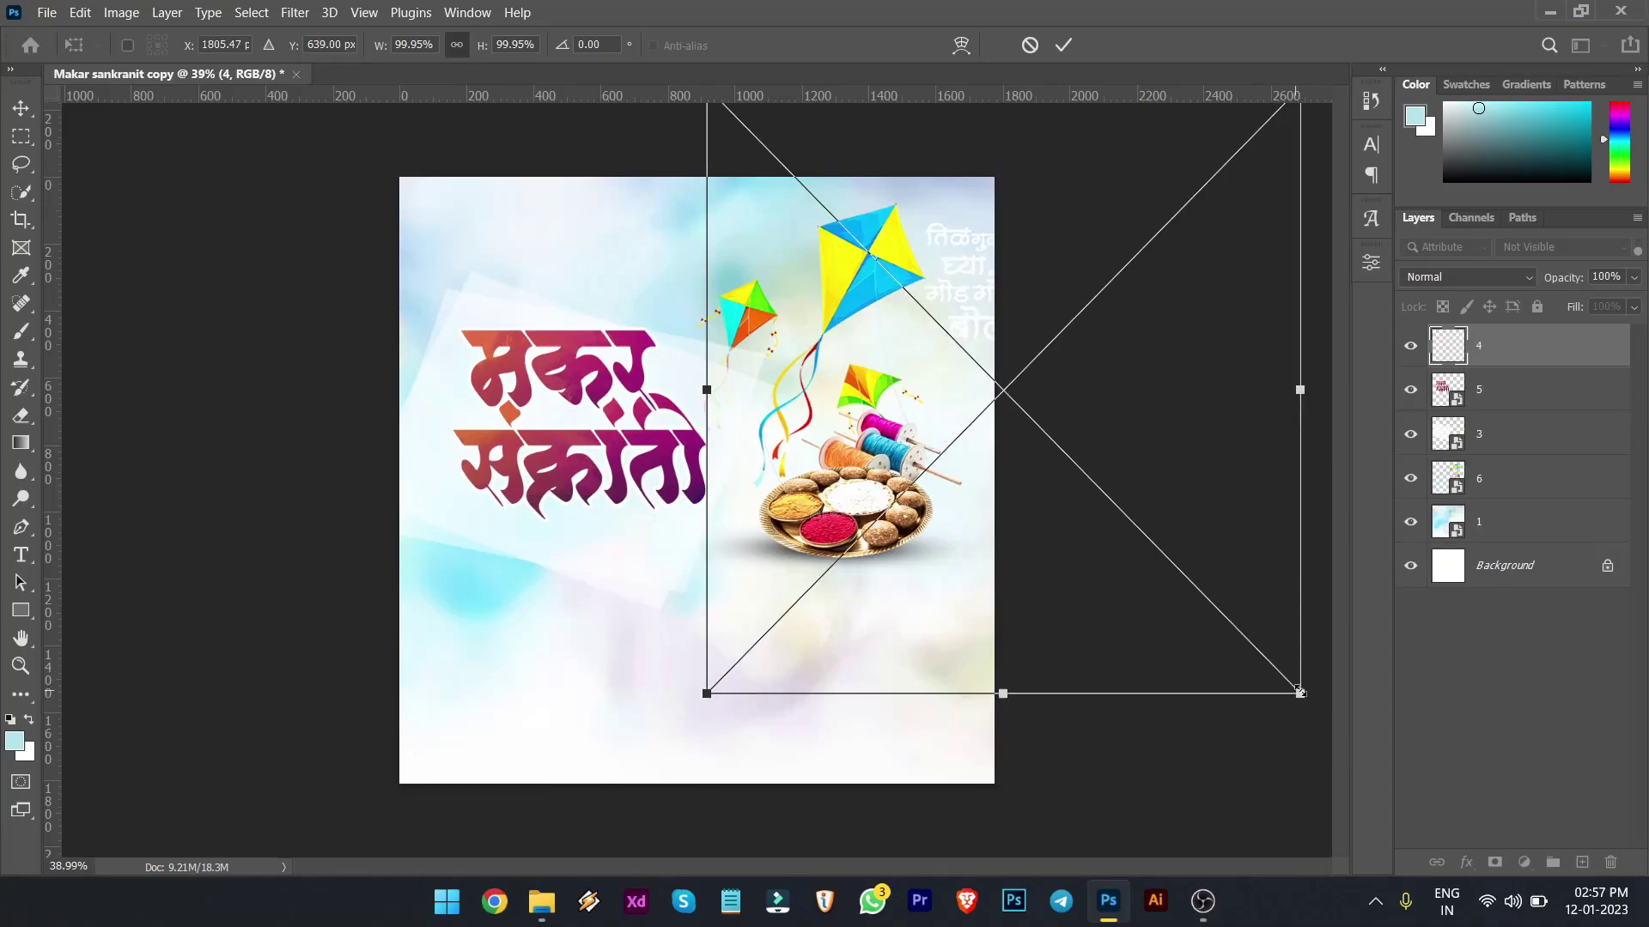
{"action": "key", "text": "Return"}
{"action": "left_click_drag", "start_coordinate": [954, 309], "coordinate": [939, 348]}
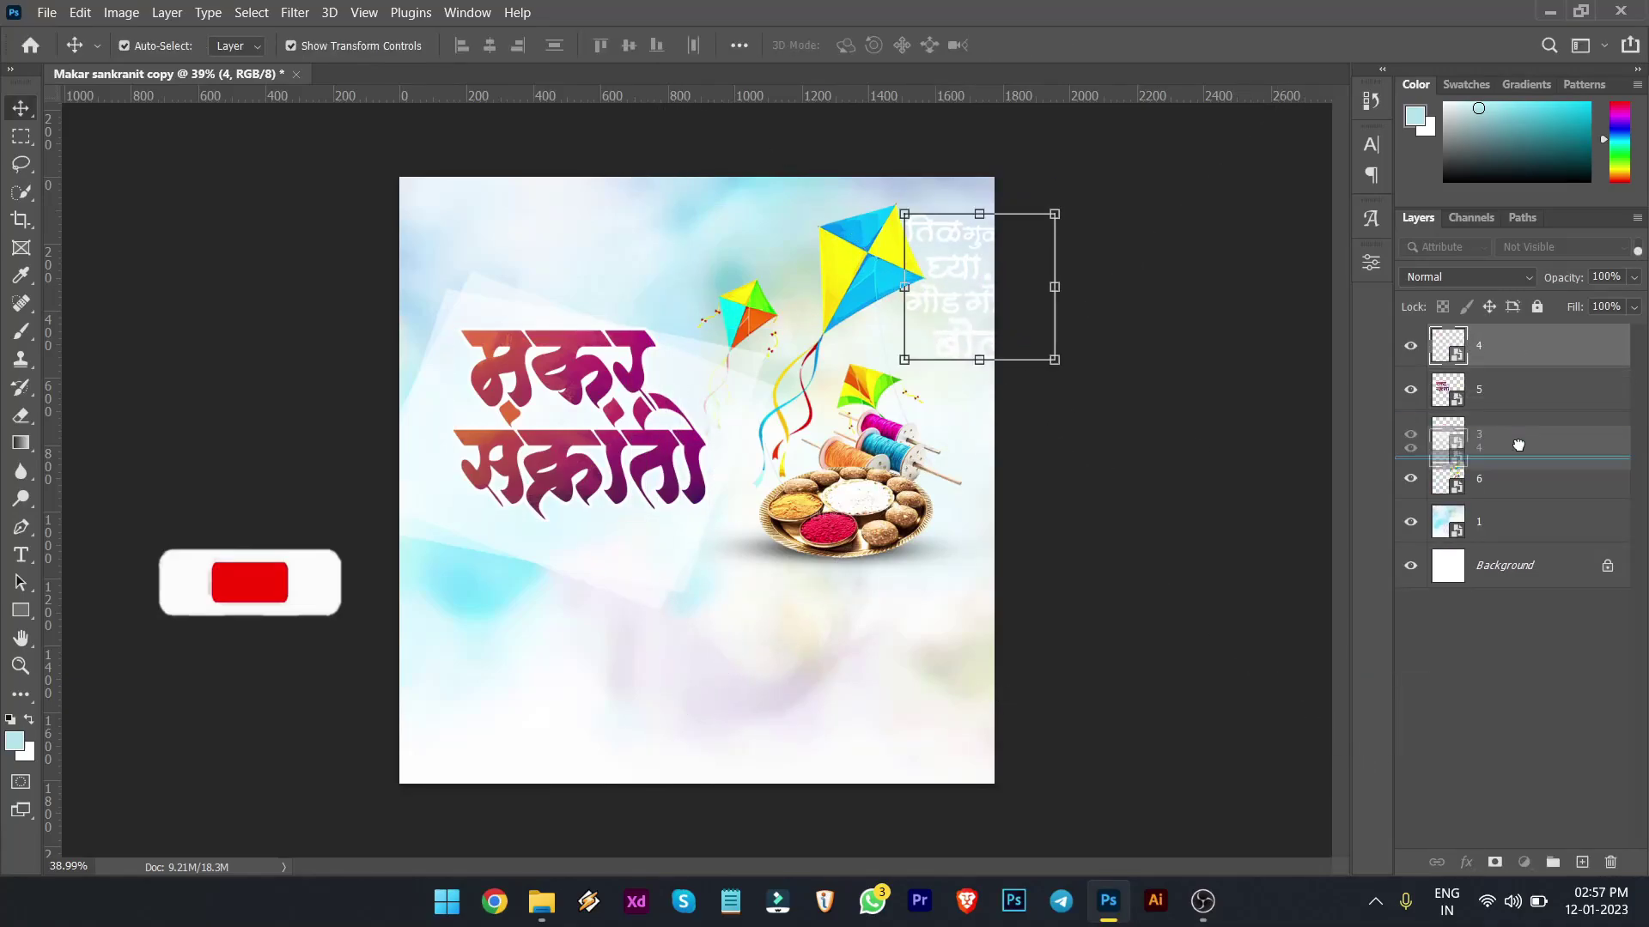
{"action": "left_click_drag", "start_coordinate": [1521, 394], "coordinate": [1521, 491]}
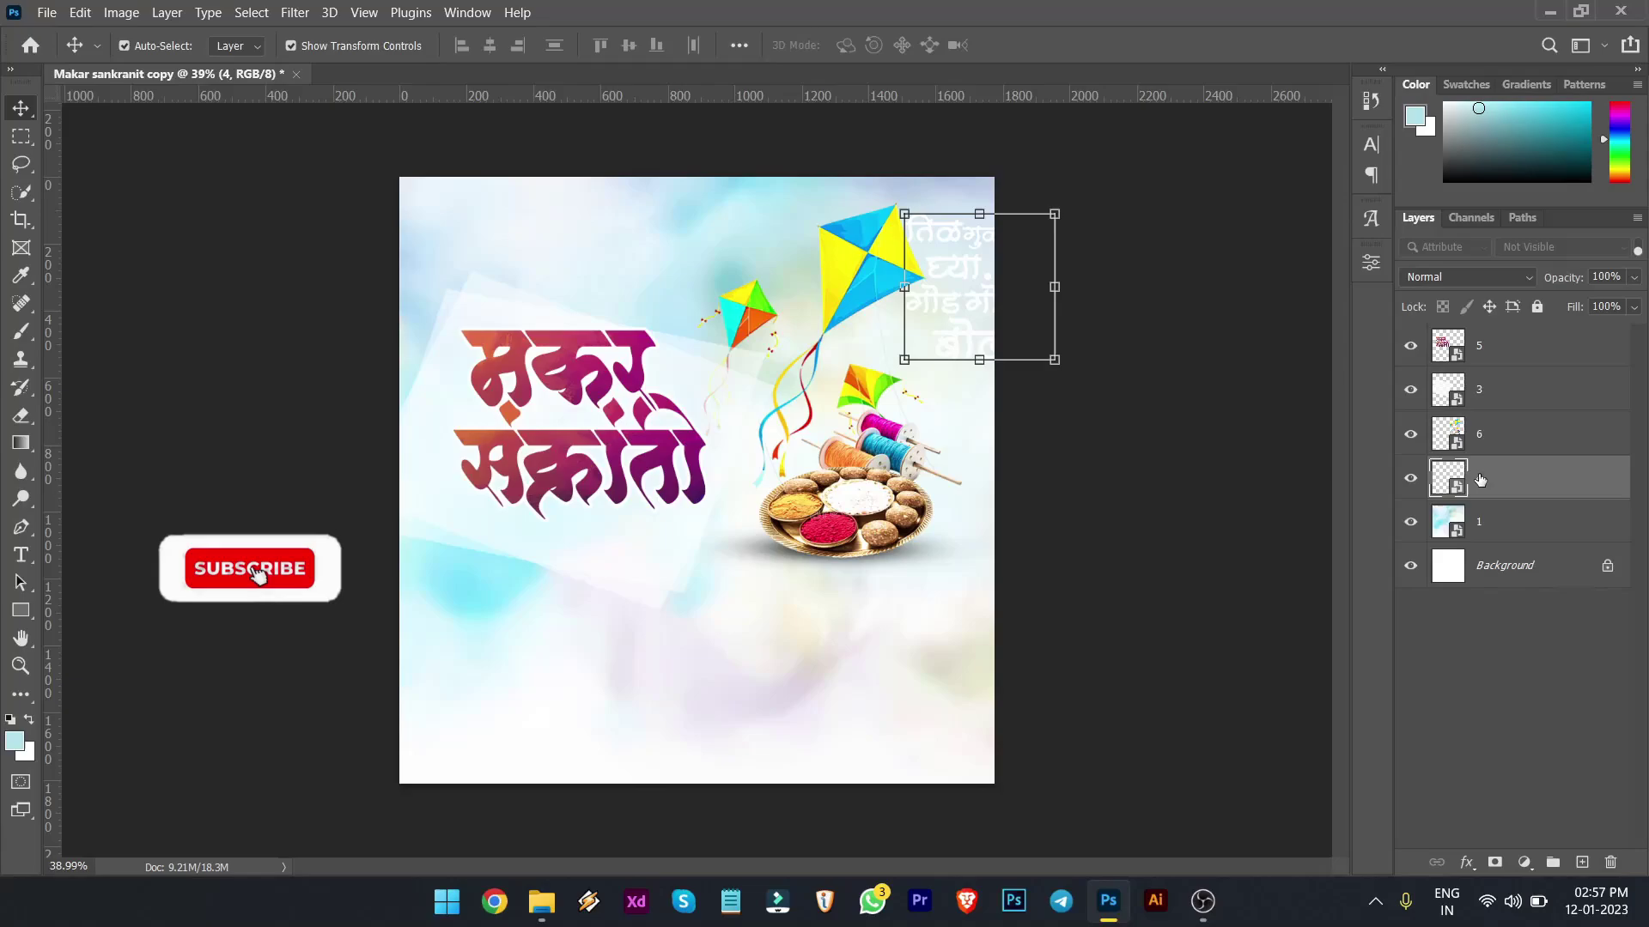
{"action": "left_click_drag", "start_coordinate": [1055, 359], "coordinate": [1027, 416]}
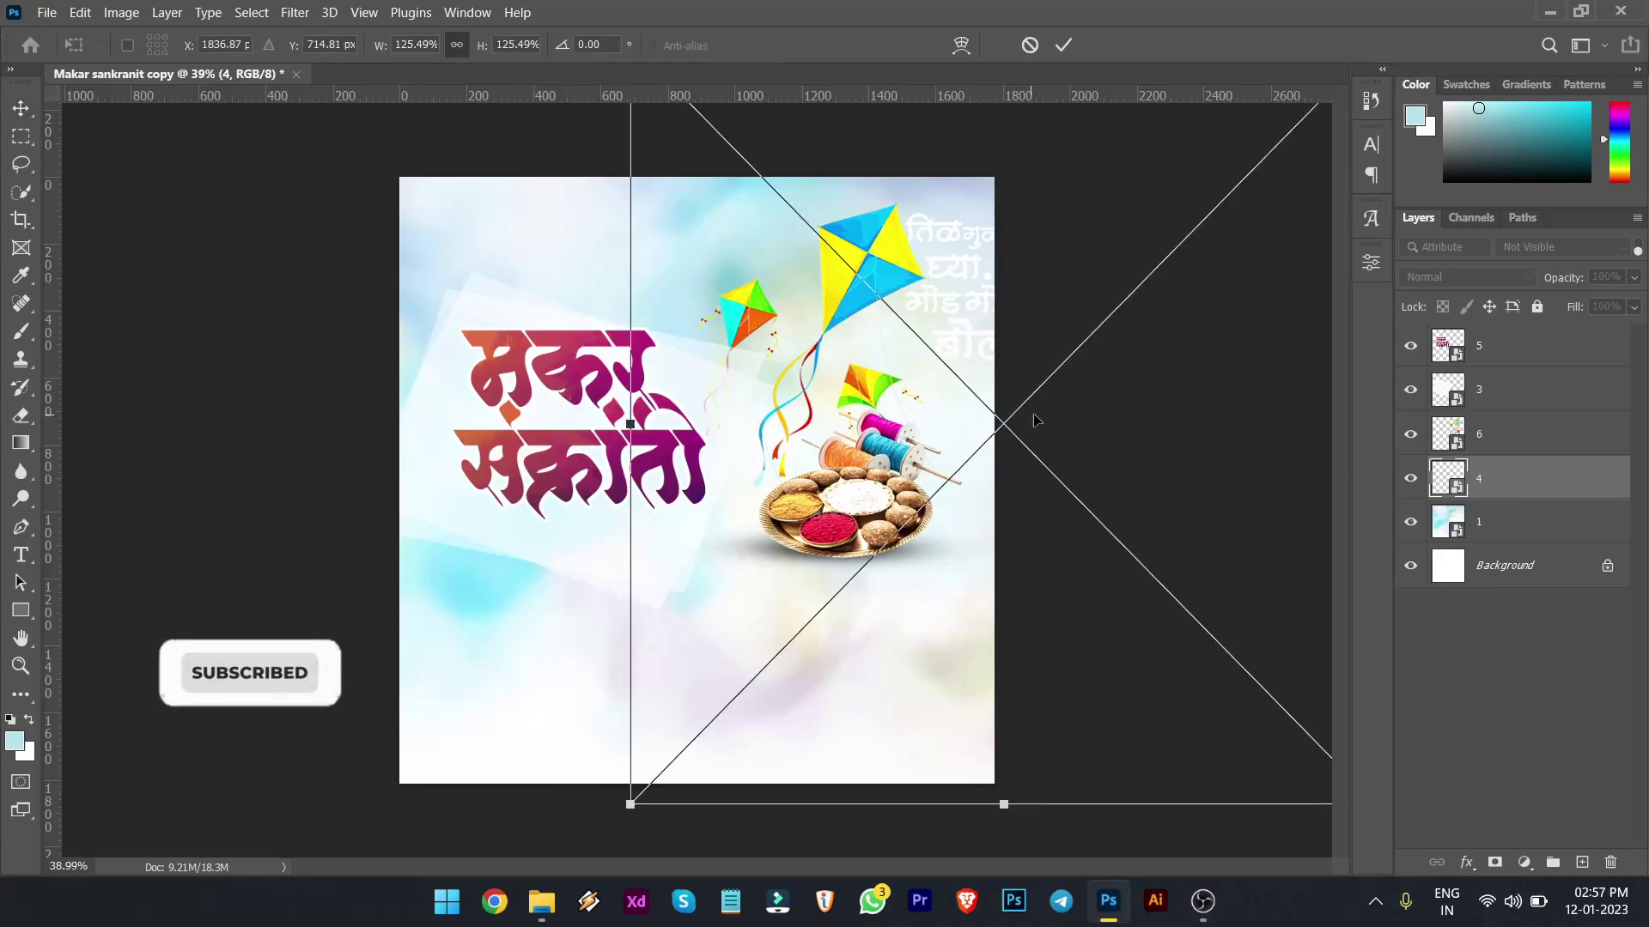
{"action": "mouse_move", "coordinate": [979, 471]}
{"action": "left_mouse_down"}
{"action": "mouse_move", "coordinate": [962, 368]}
{"action": "mouse_move", "coordinate": [794, 295]}
{"action": "left_mouse_up"}
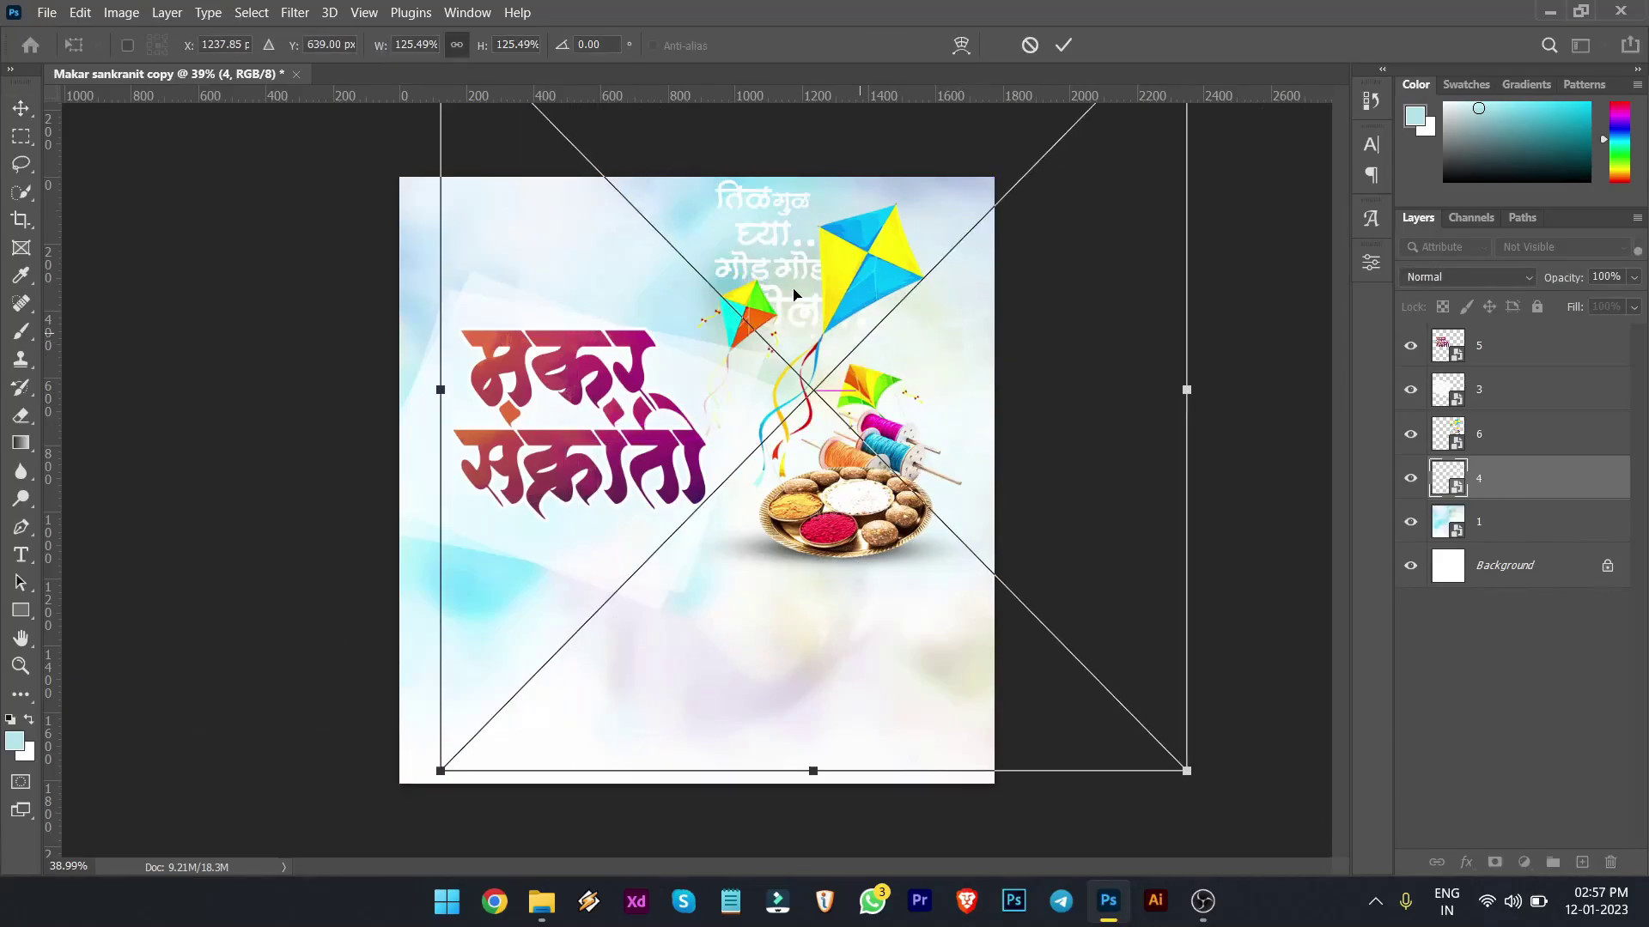
{"action": "left_click_drag", "start_coordinate": [1206, 783], "coordinate": [1226, 701]}
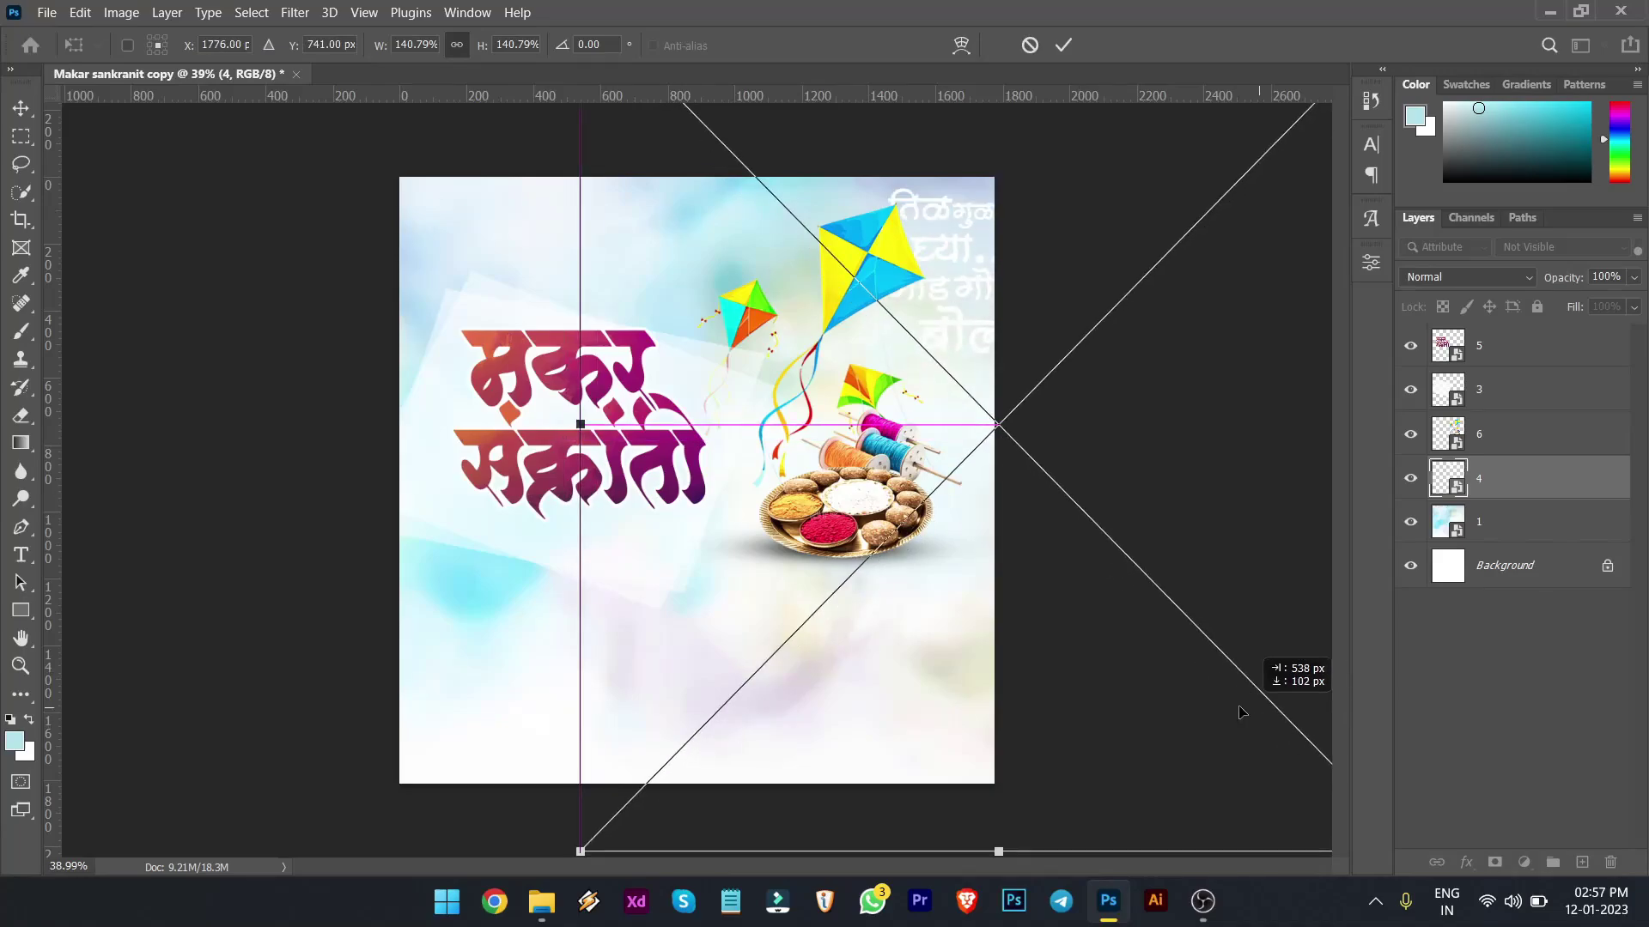
{"action": "key", "text": "Escape"}
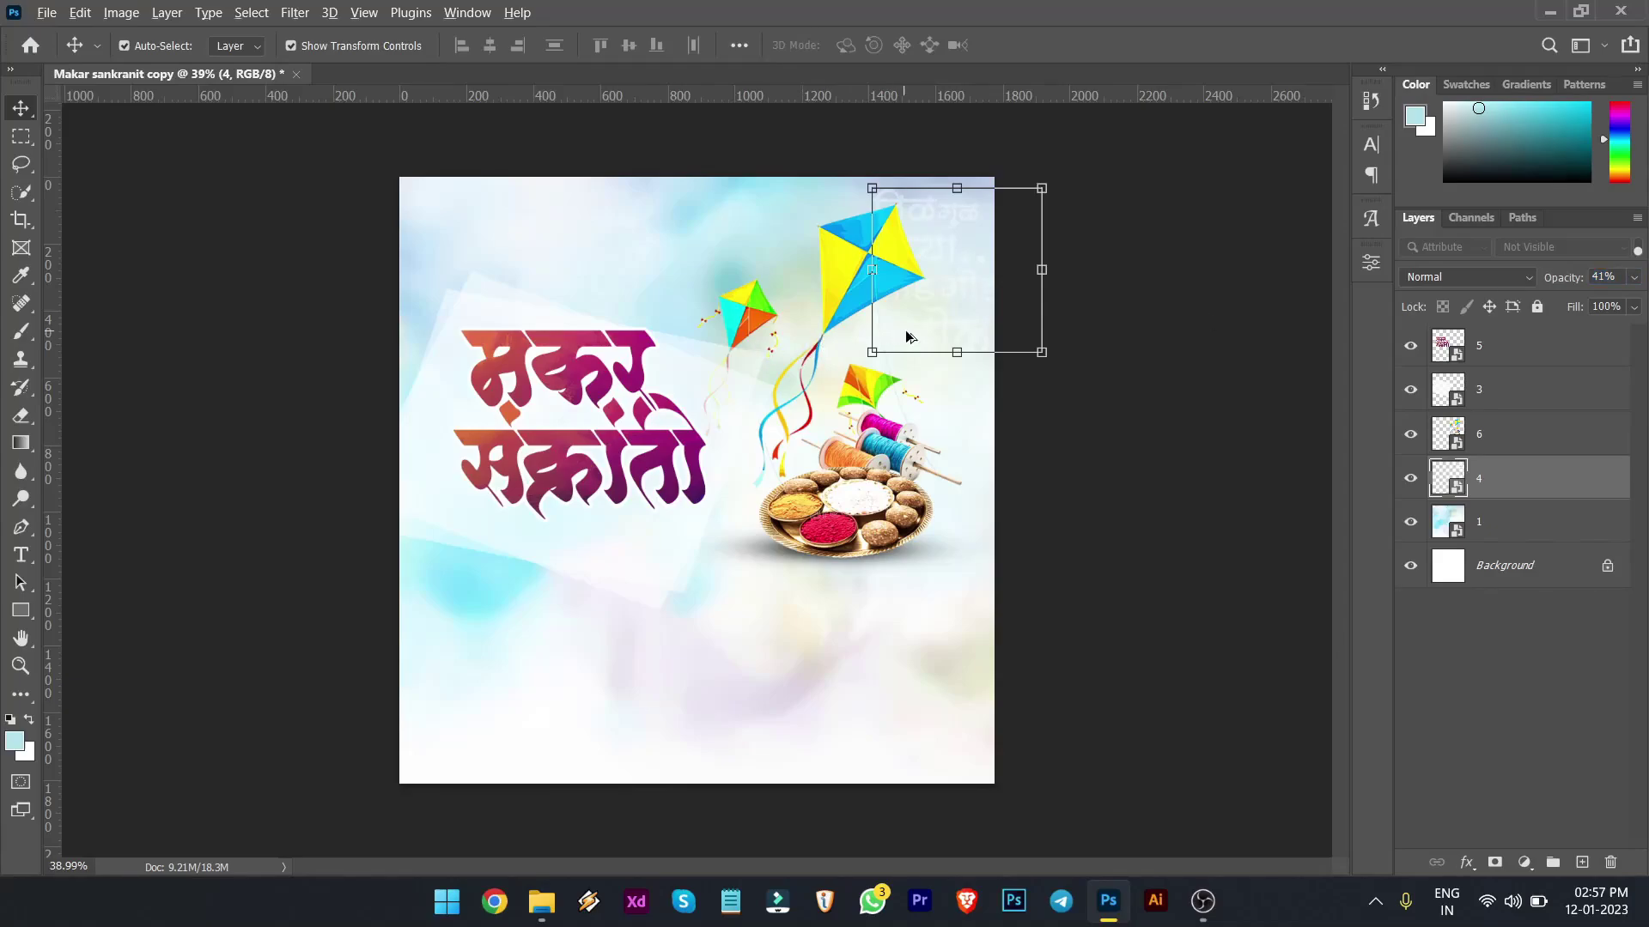
- Lock background layer 1 and copy the faint greeting to the top left and right
{"action": "left_click", "coordinate": [1515, 536]}
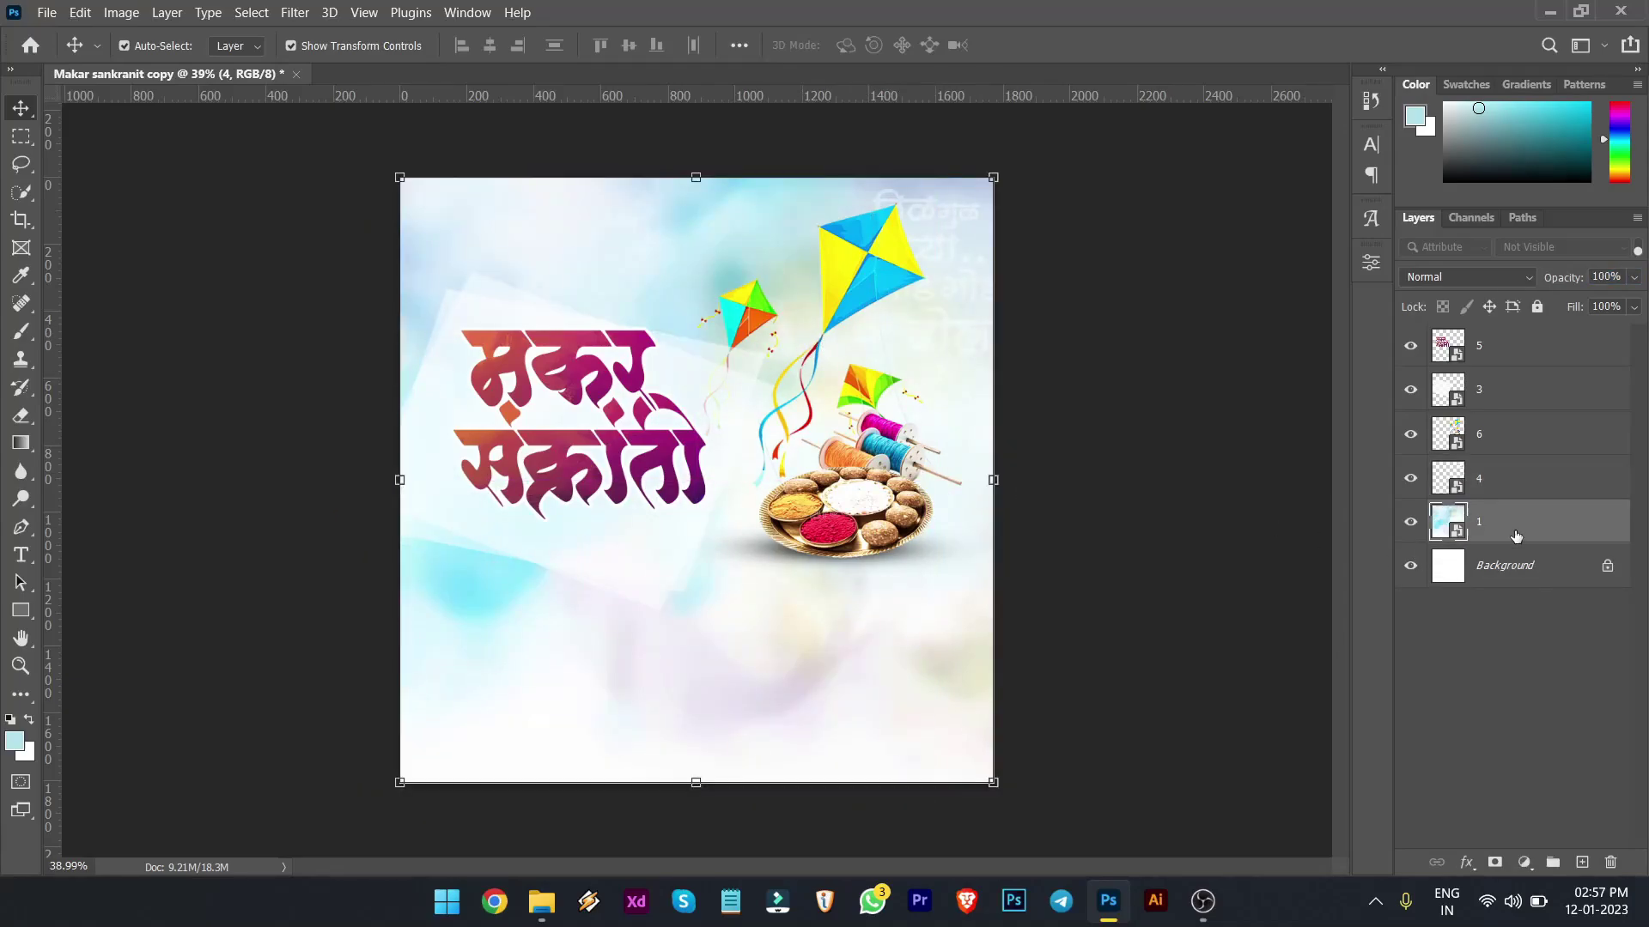
{"action": "key", "text": "ctrl+slash"}
{"action": "left_click_drag", "start_coordinate": [948, 287], "coordinate": [453, 245]}
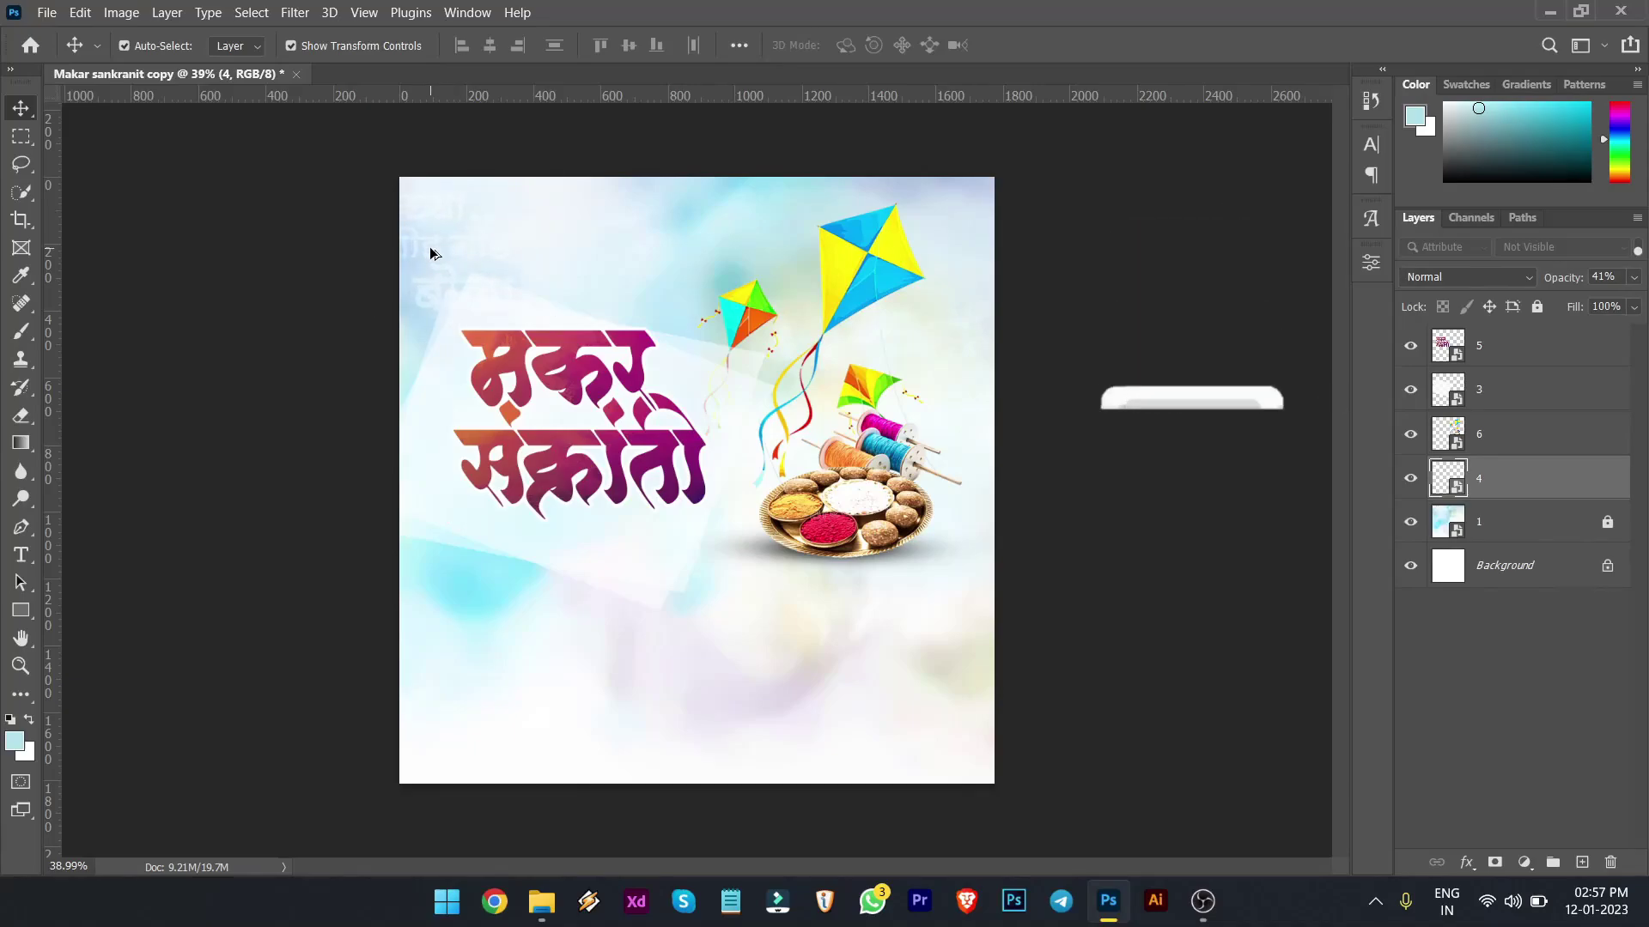
{"action": "mouse_move", "coordinate": [427, 253]}
{"action": "left_mouse_down"}
{"action": "mouse_move", "coordinate": [952, 287]}
{"action": "mouse_move", "coordinate": [953, 339]}
{"action": "left_mouse_up"}
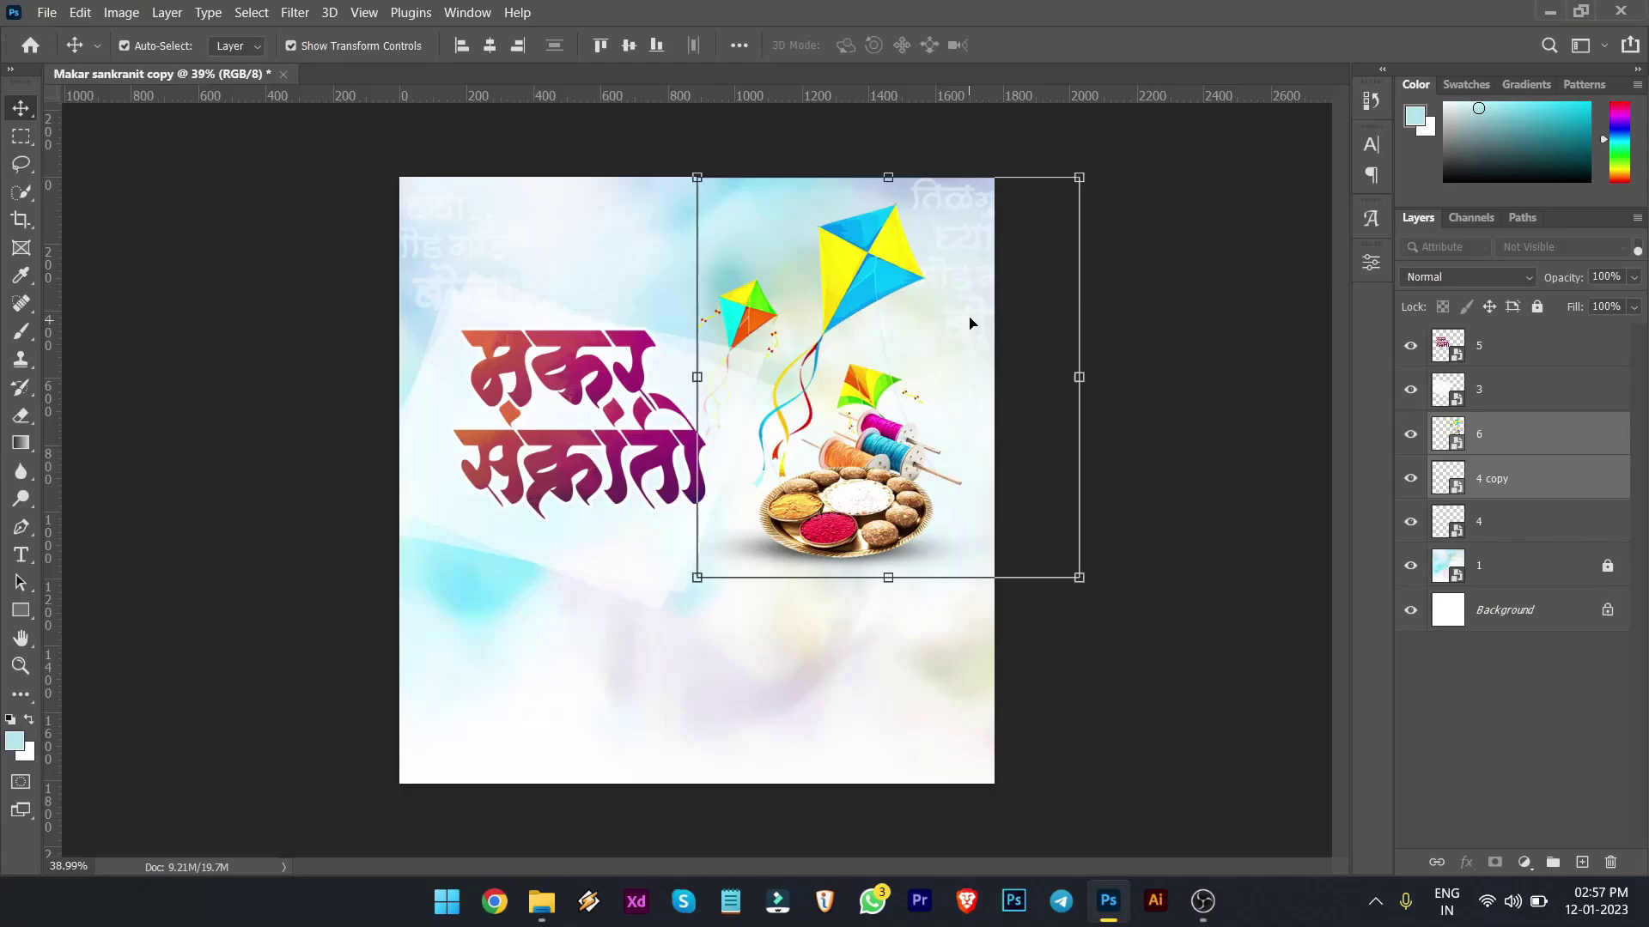
- Enlarge the '4 copy' greeting text layer
{"action": "left_click", "coordinate": [1557, 474]}
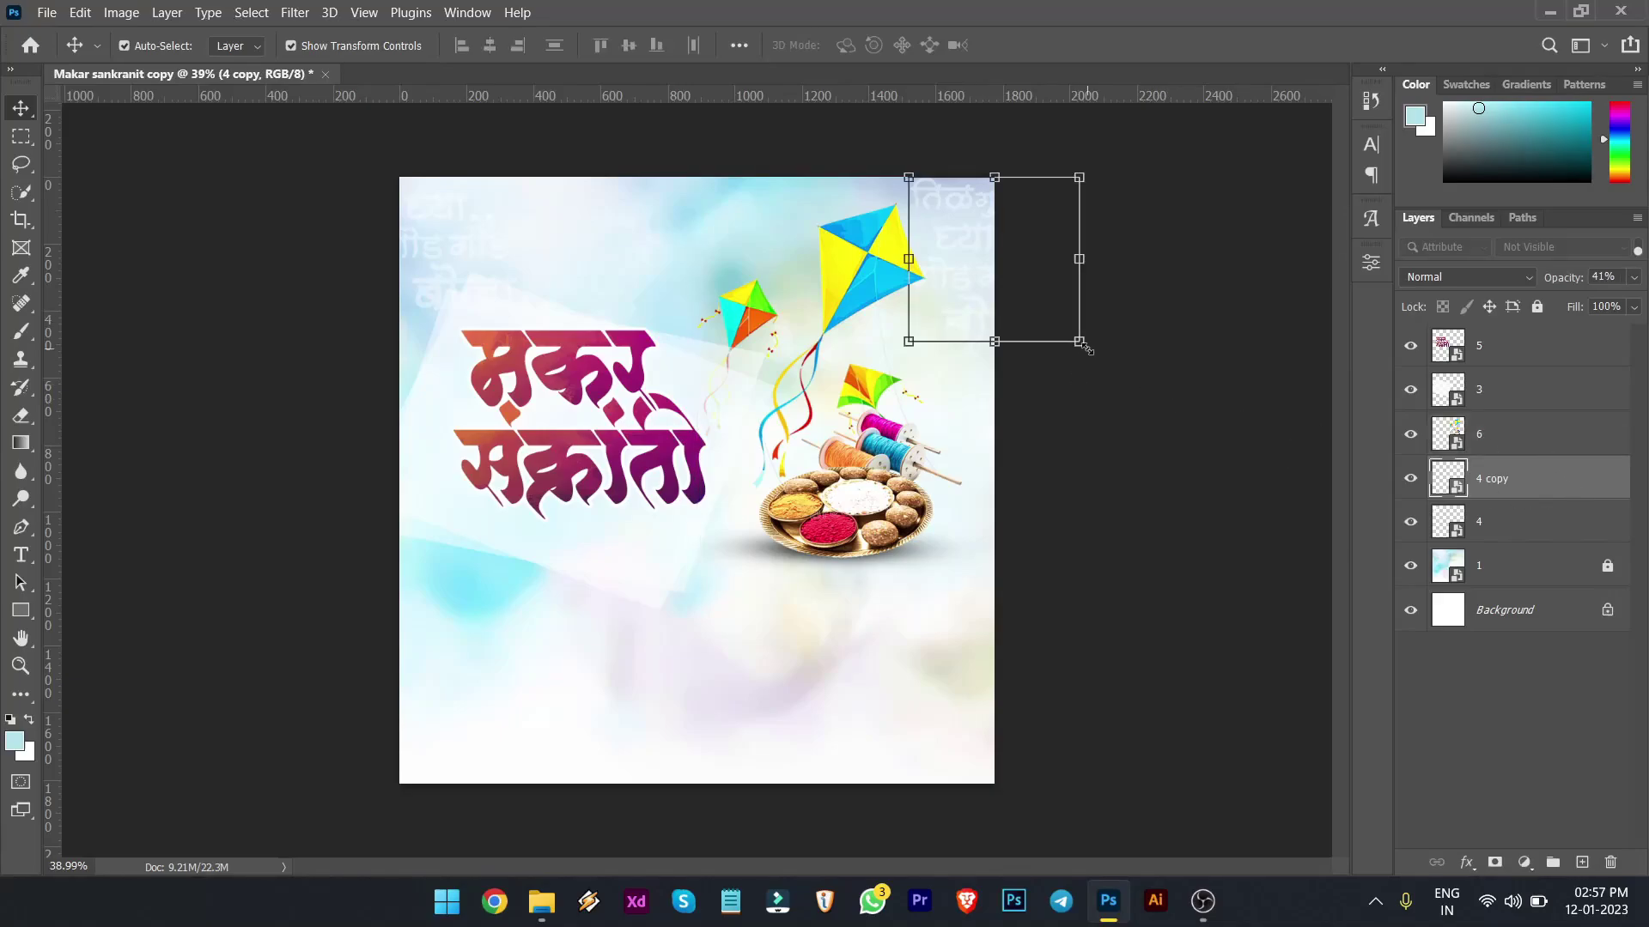
{"action": "left_click_drag", "start_coordinate": [1085, 347], "coordinate": [1090, 391]}
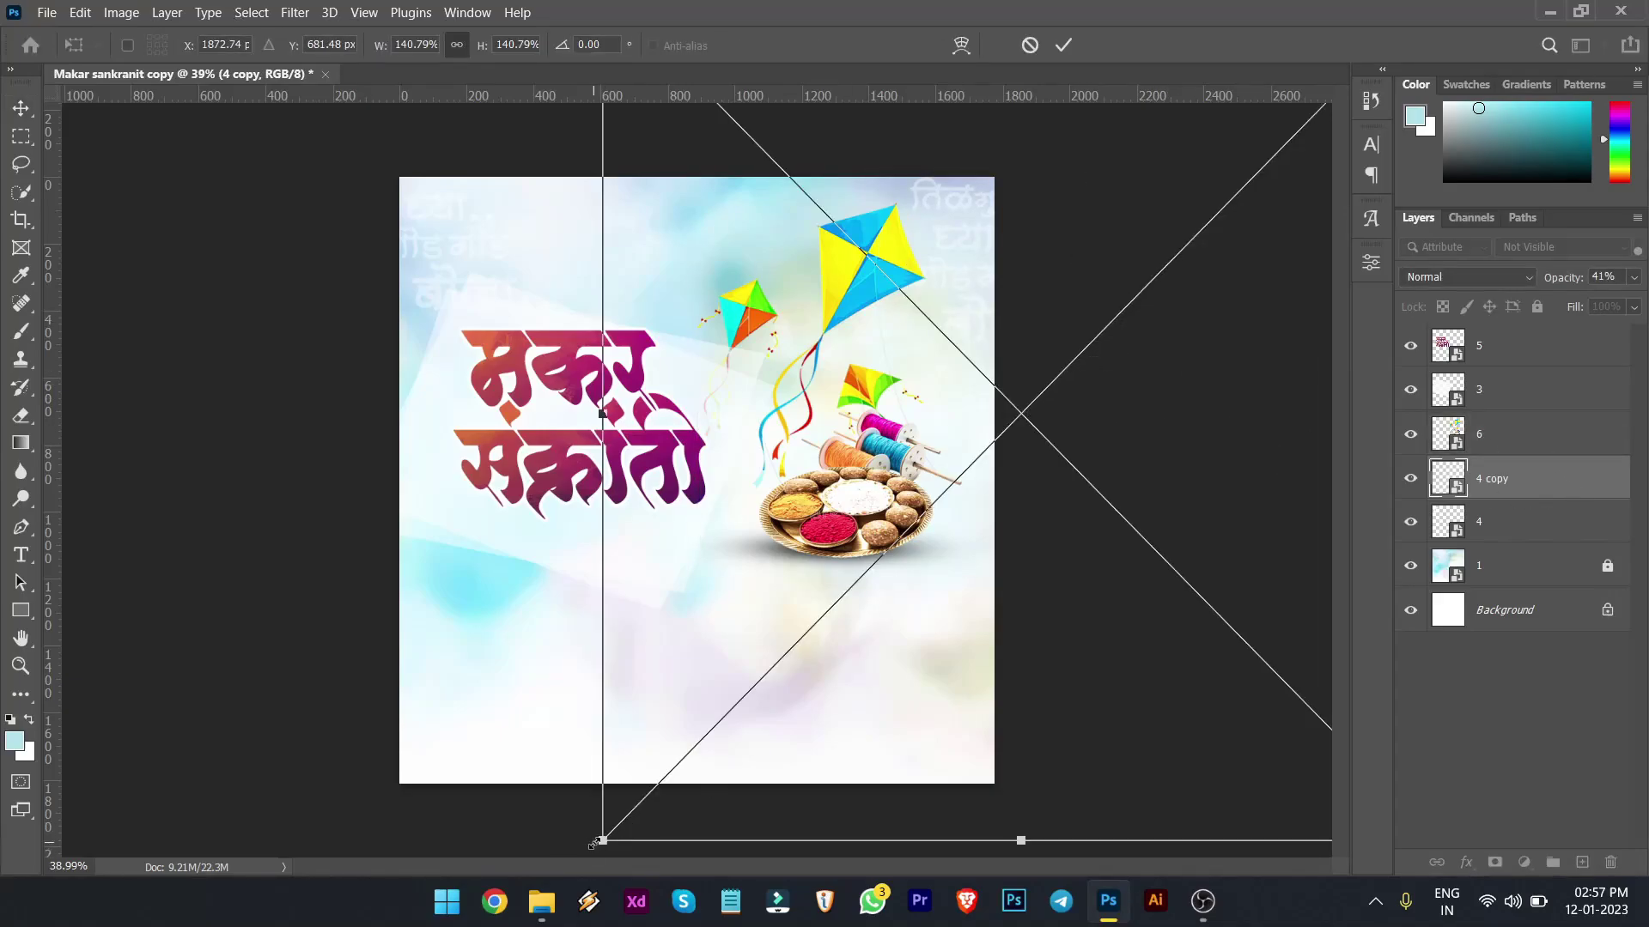
{"action": "left_click_drag", "start_coordinate": [592, 844], "coordinate": [893, 599]}
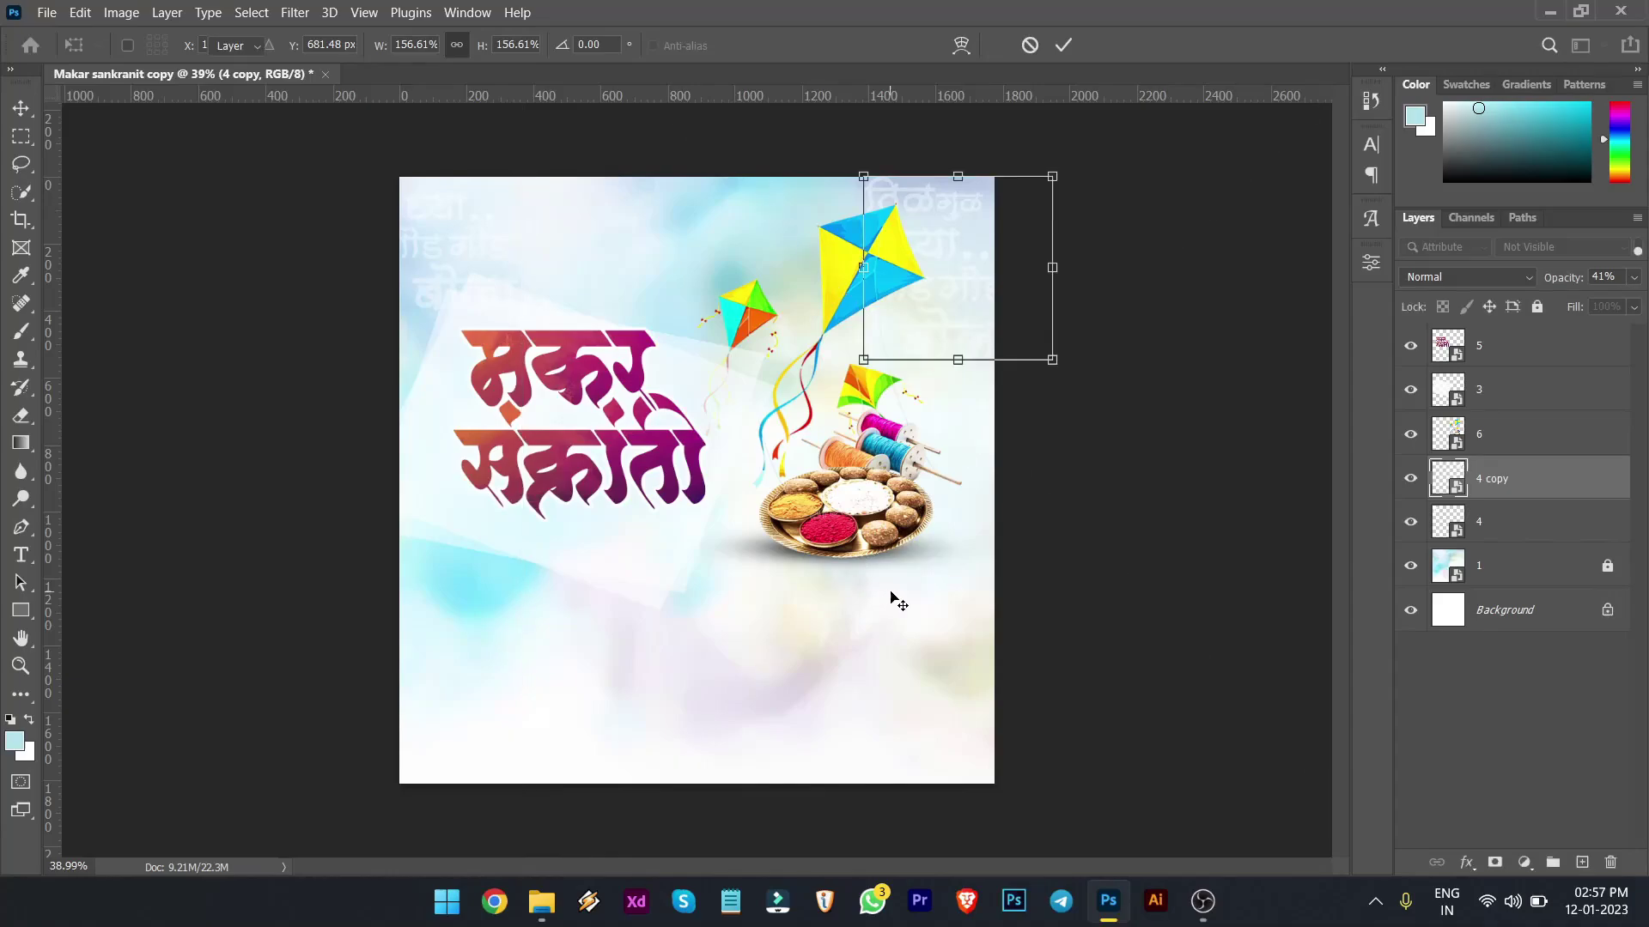
{"action": "key", "text": "Return"}
- Add a second greeting copy, shift it right, and scale it to about 96%
{"action": "scroll", "coordinate": [965, 323], "scroll_direction": "up", "scroll_amount": 5}
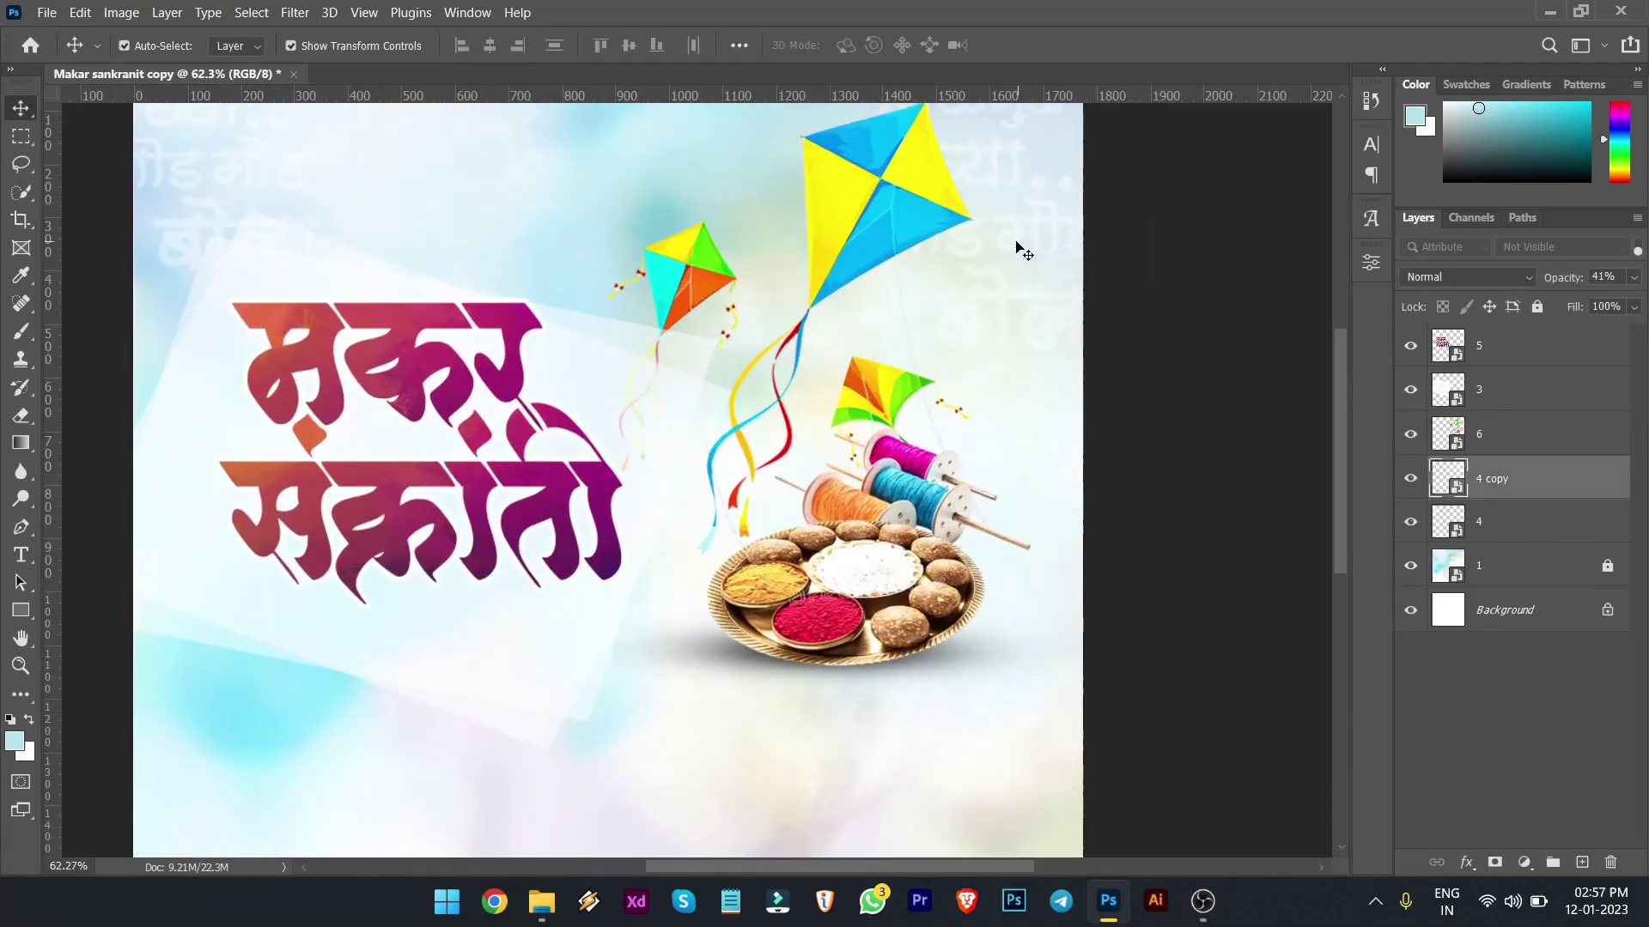
{"action": "left_click_drag", "start_coordinate": [1009, 262], "coordinate": [612, 142]}
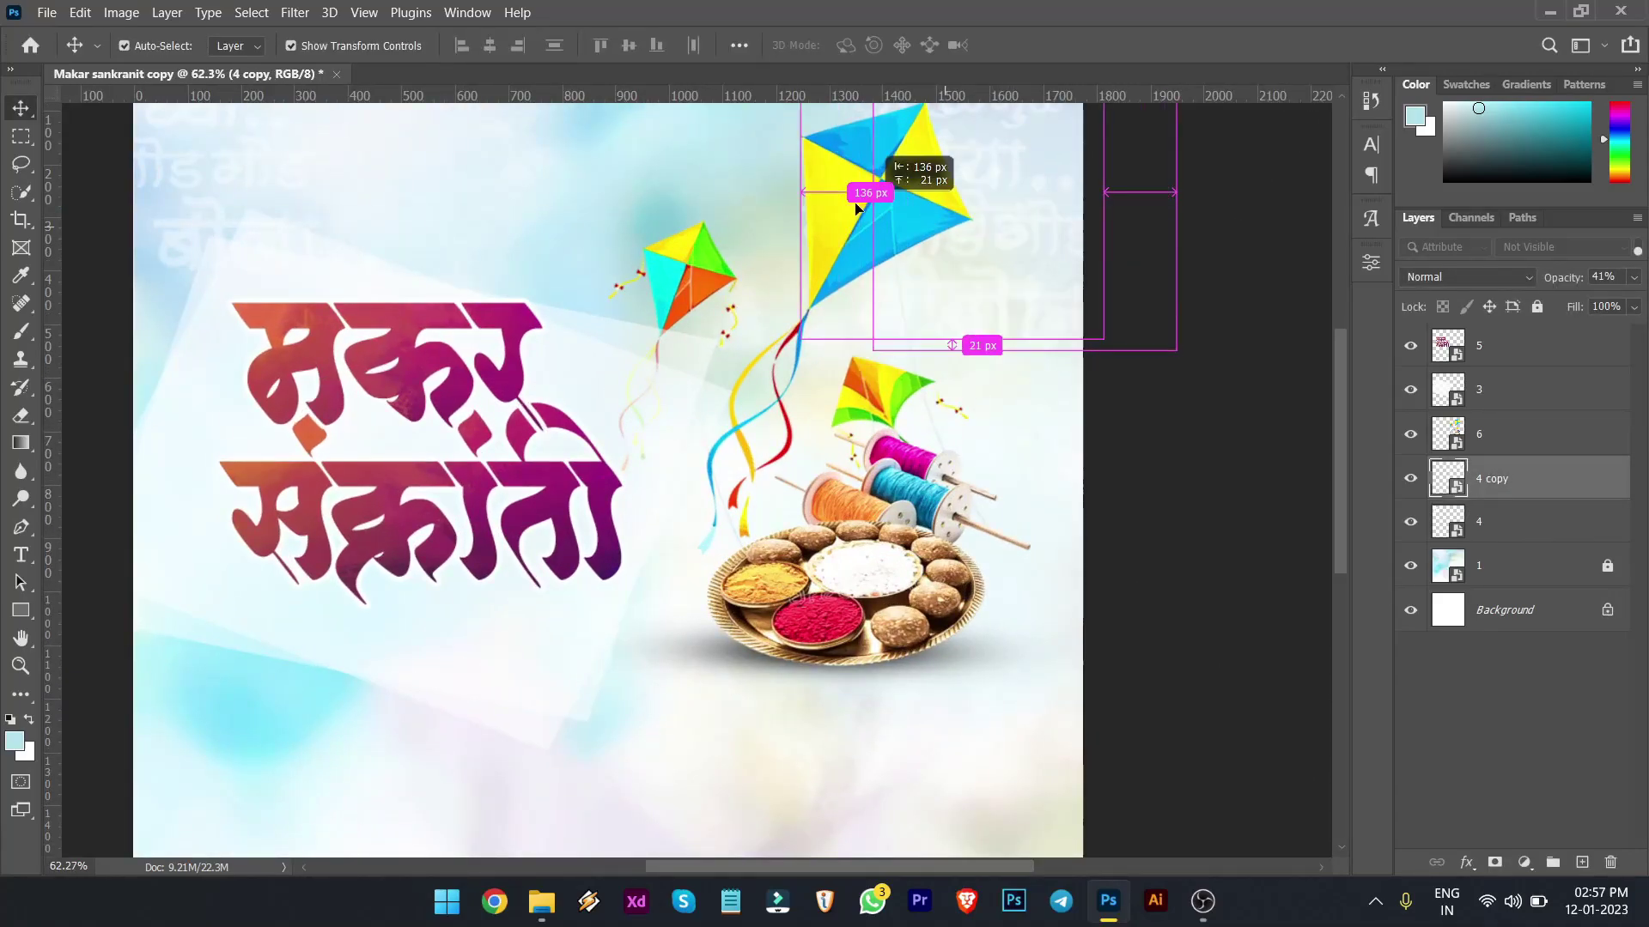
{"action": "scroll", "coordinate": [678, 235], "scroll_direction": "down", "scroll_amount": 5}
{"action": "left_click_drag", "start_coordinate": [735, 253], "coordinate": [833, 268]}
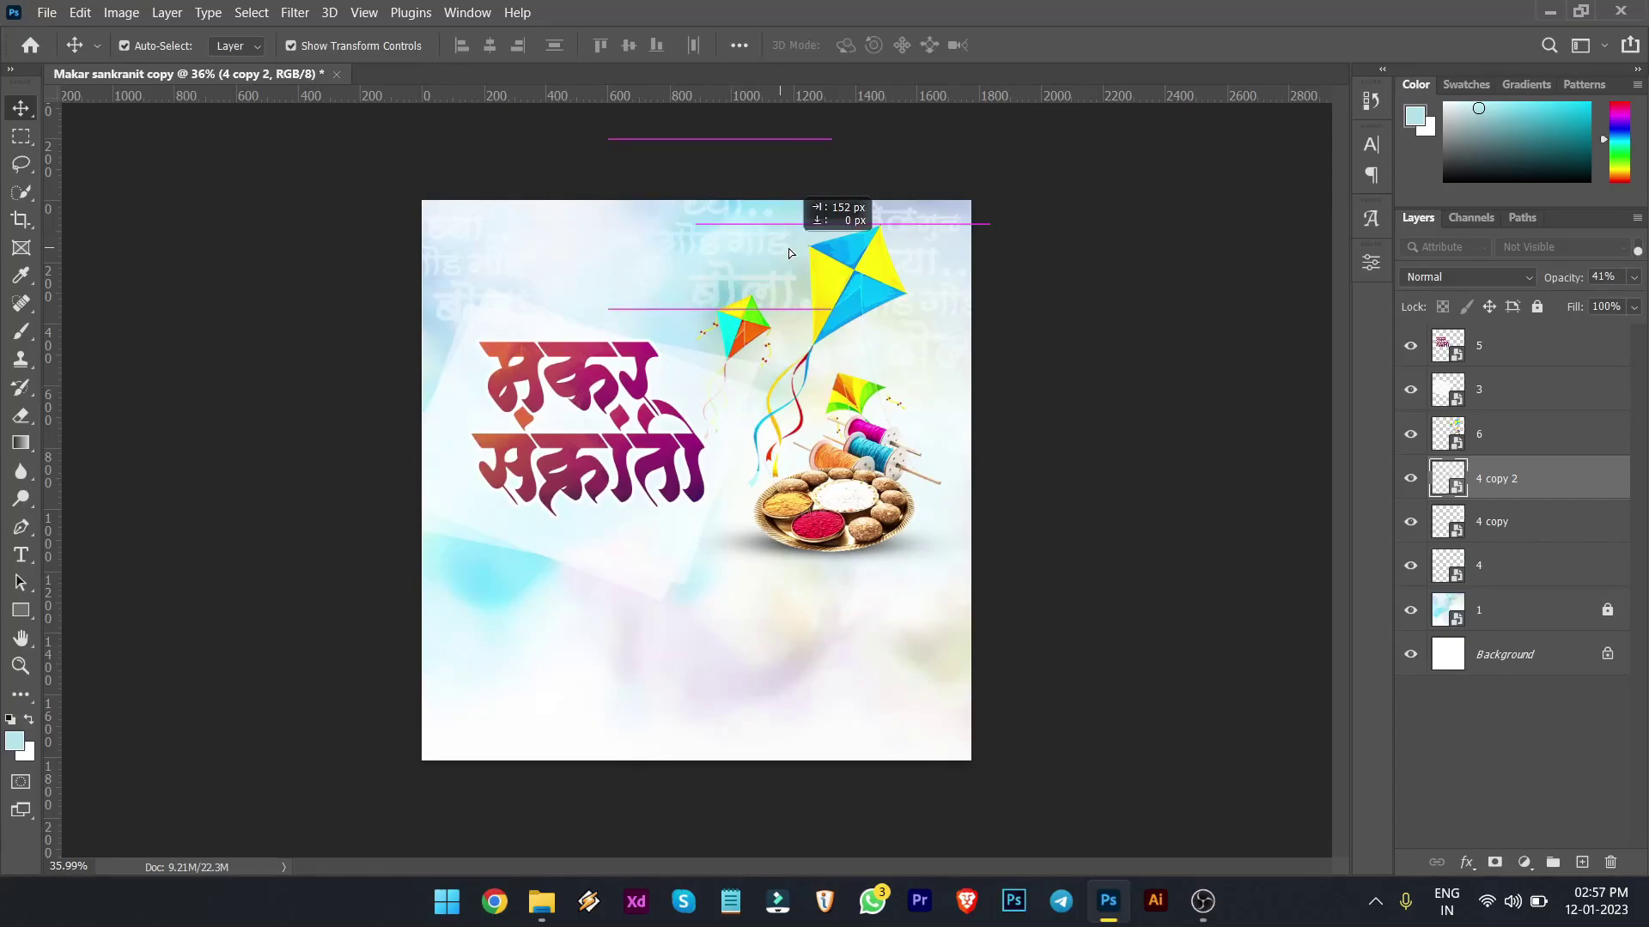
{"action": "key", "text": "ctrl+t"}
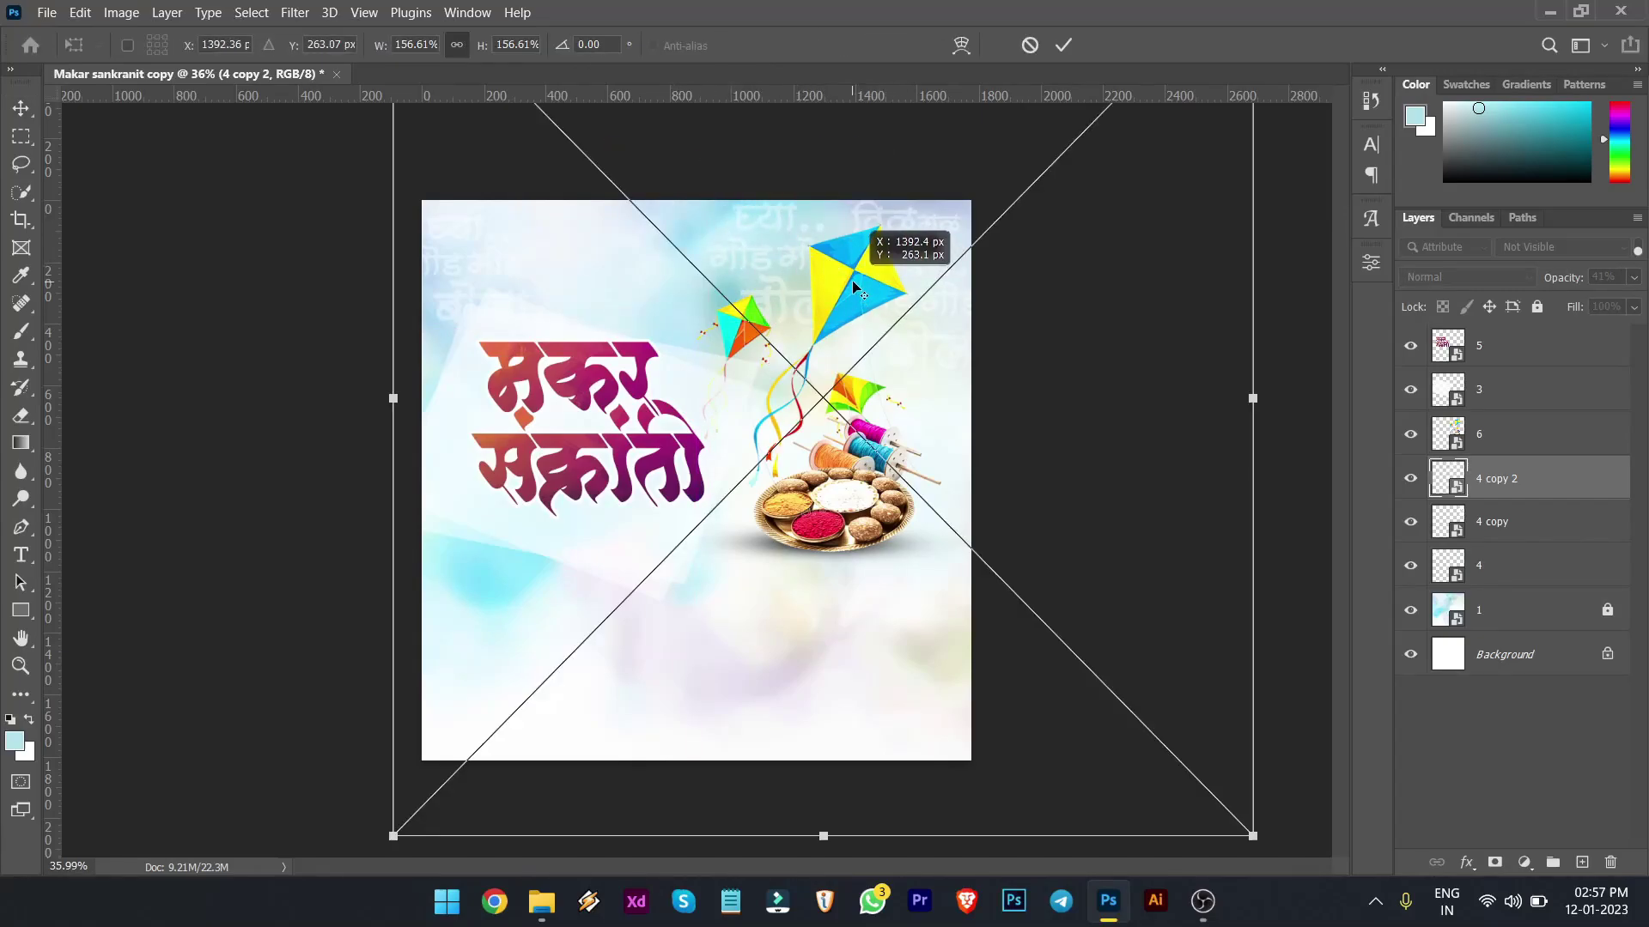
{"action": "left_click_drag", "start_coordinate": [1253, 836], "coordinate": [879, 279]}
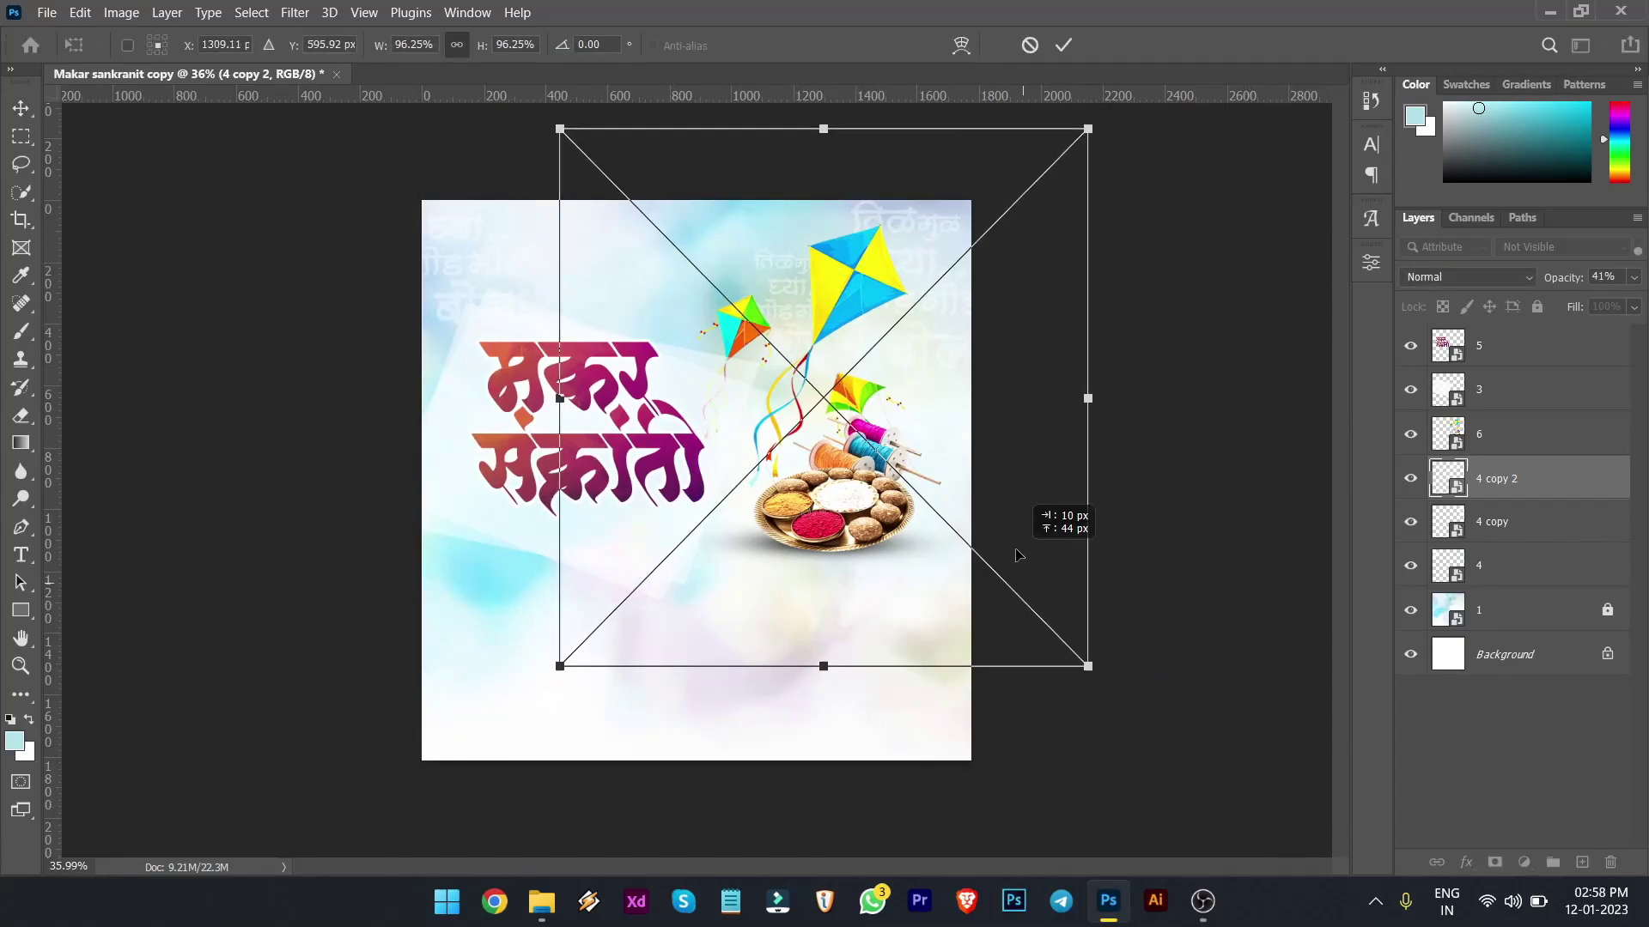
{"action": "left_click", "coordinate": [1228, 668]}
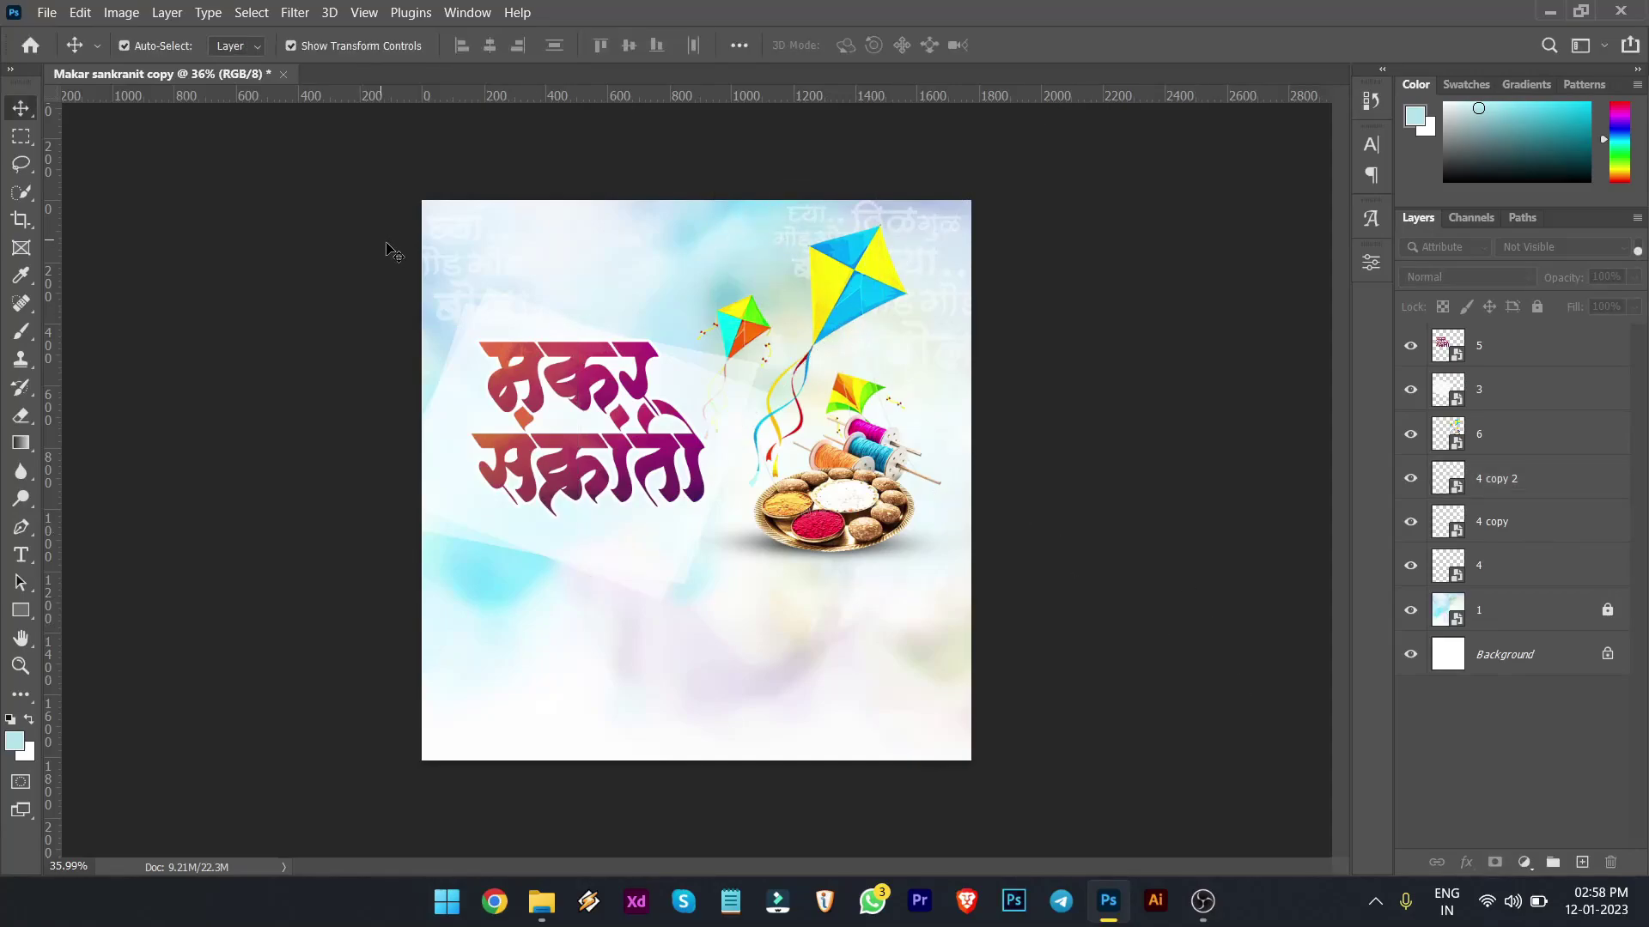
- Set the original faint greeting layer to Overlay blending
{"action": "left_click", "coordinate": [1524, 439]}
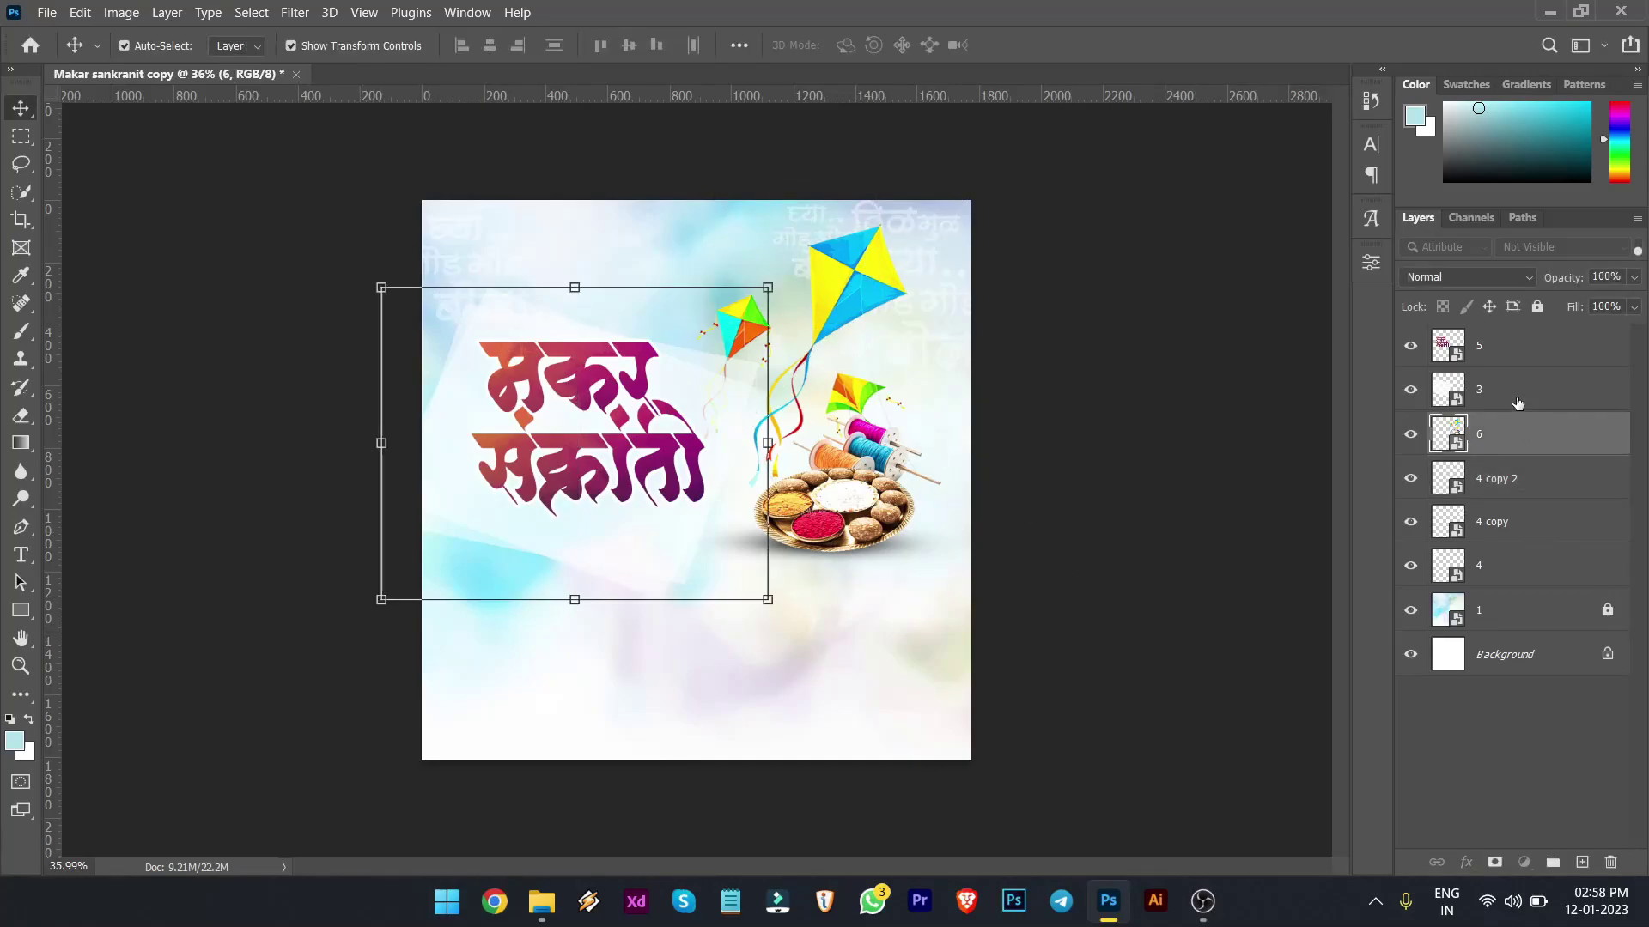
{"action": "left_click", "coordinate": [446, 254]}
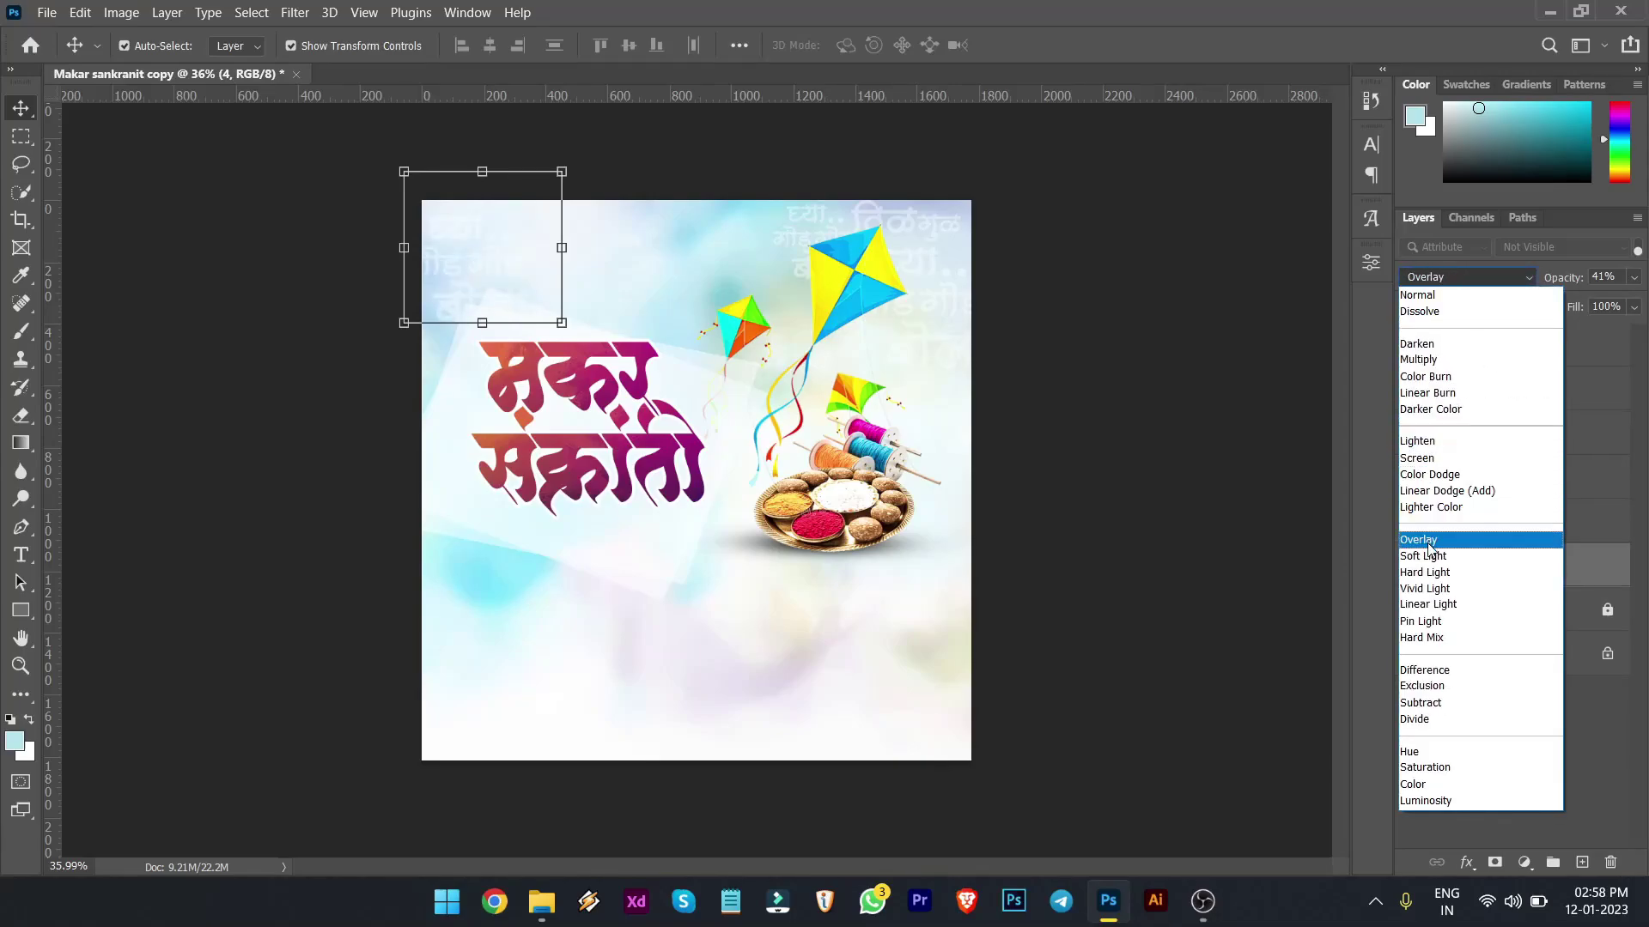
{"action": "left_click", "coordinate": [1460, 557]}
{"action": "left_click", "coordinate": [1178, 346]}
{"action": "scroll", "coordinate": [801, 280], "scroll_direction": "up", "scroll_amount": 1}
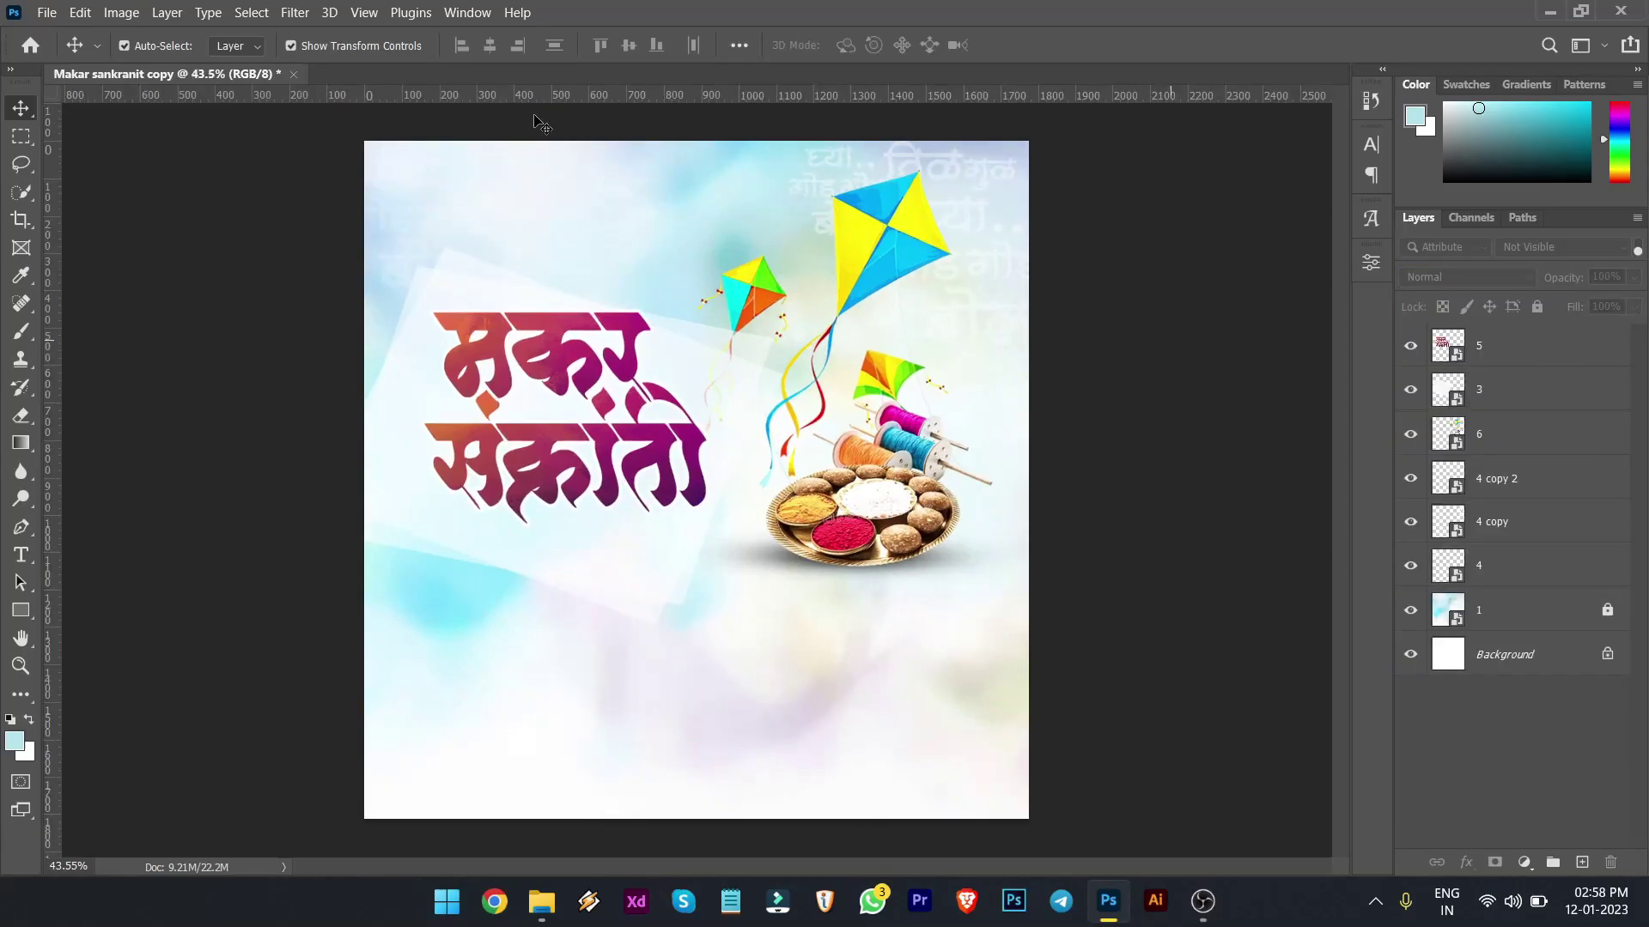
- Embed the Marathi poem, file 10, at the top above the title
{"action": "left_click", "coordinate": [46, 13]}
{"action": "left_click", "coordinate": [100, 403]}
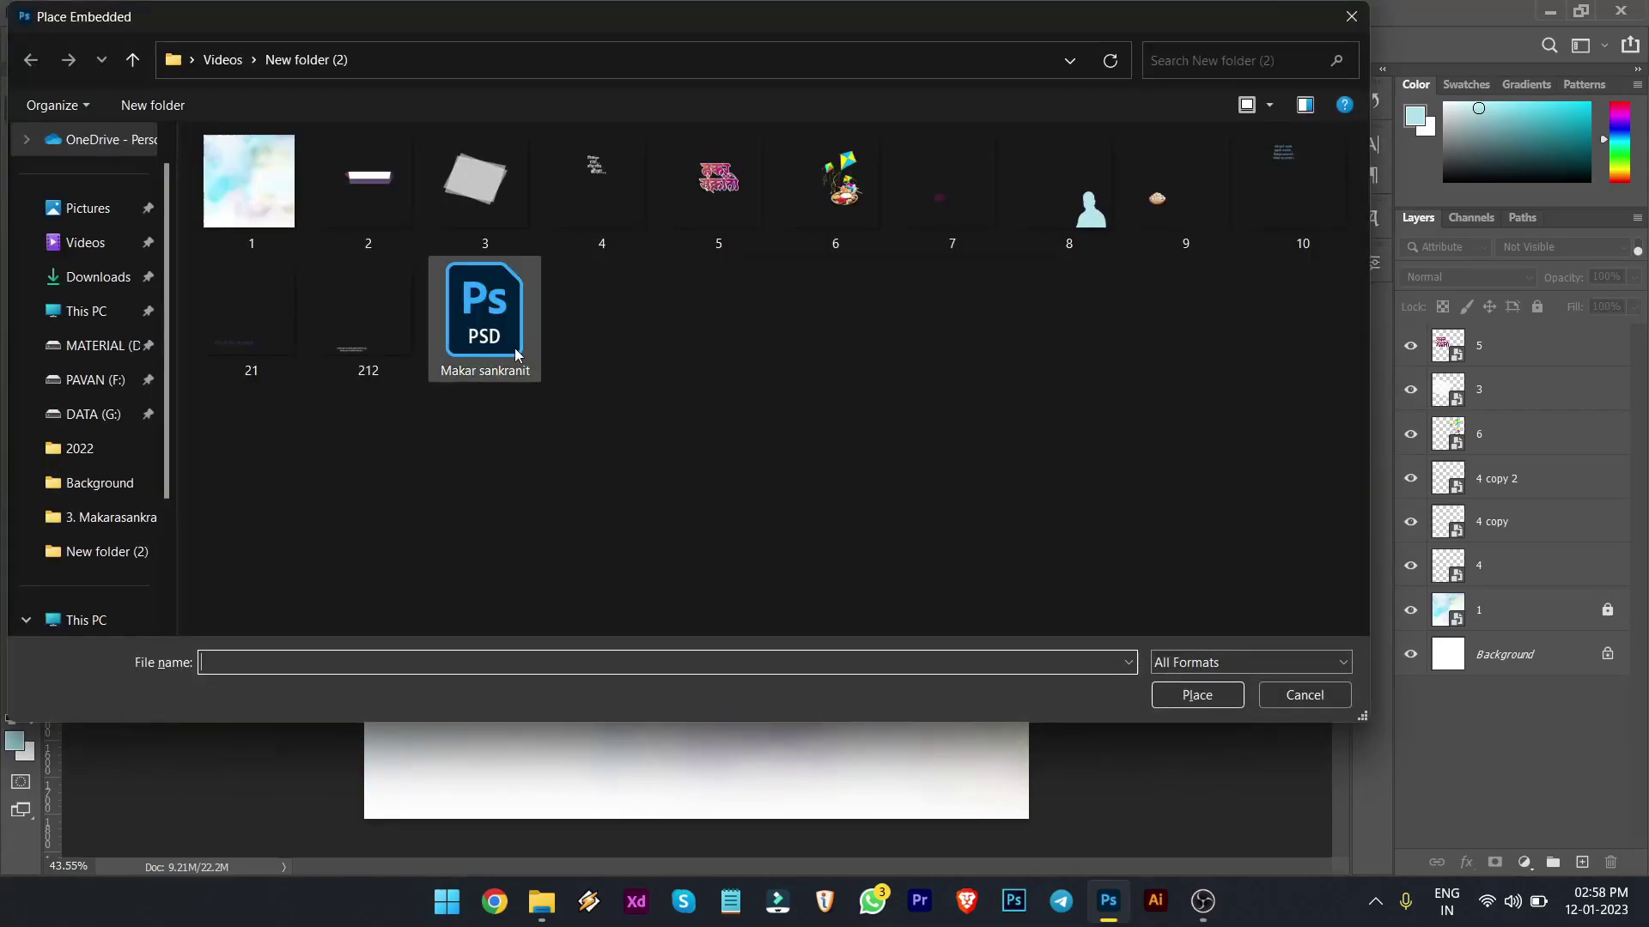
{"action": "double_click", "coordinate": [1292, 193]}
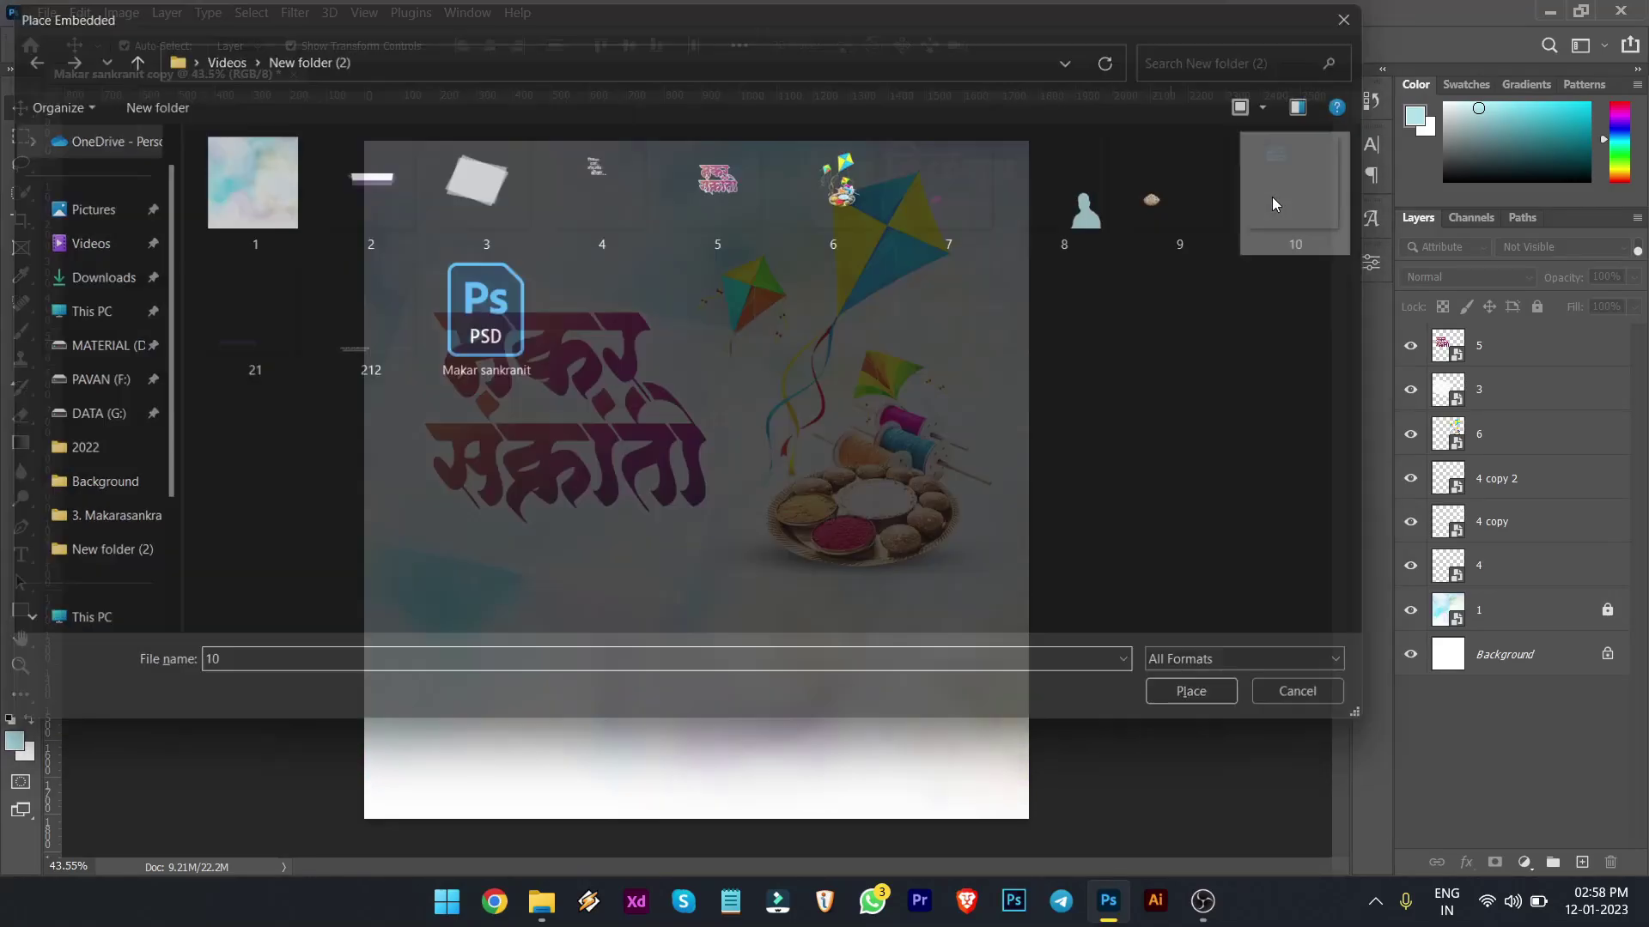
{"action": "left_click_drag", "start_coordinate": [586, 274], "coordinate": [644, 276]}
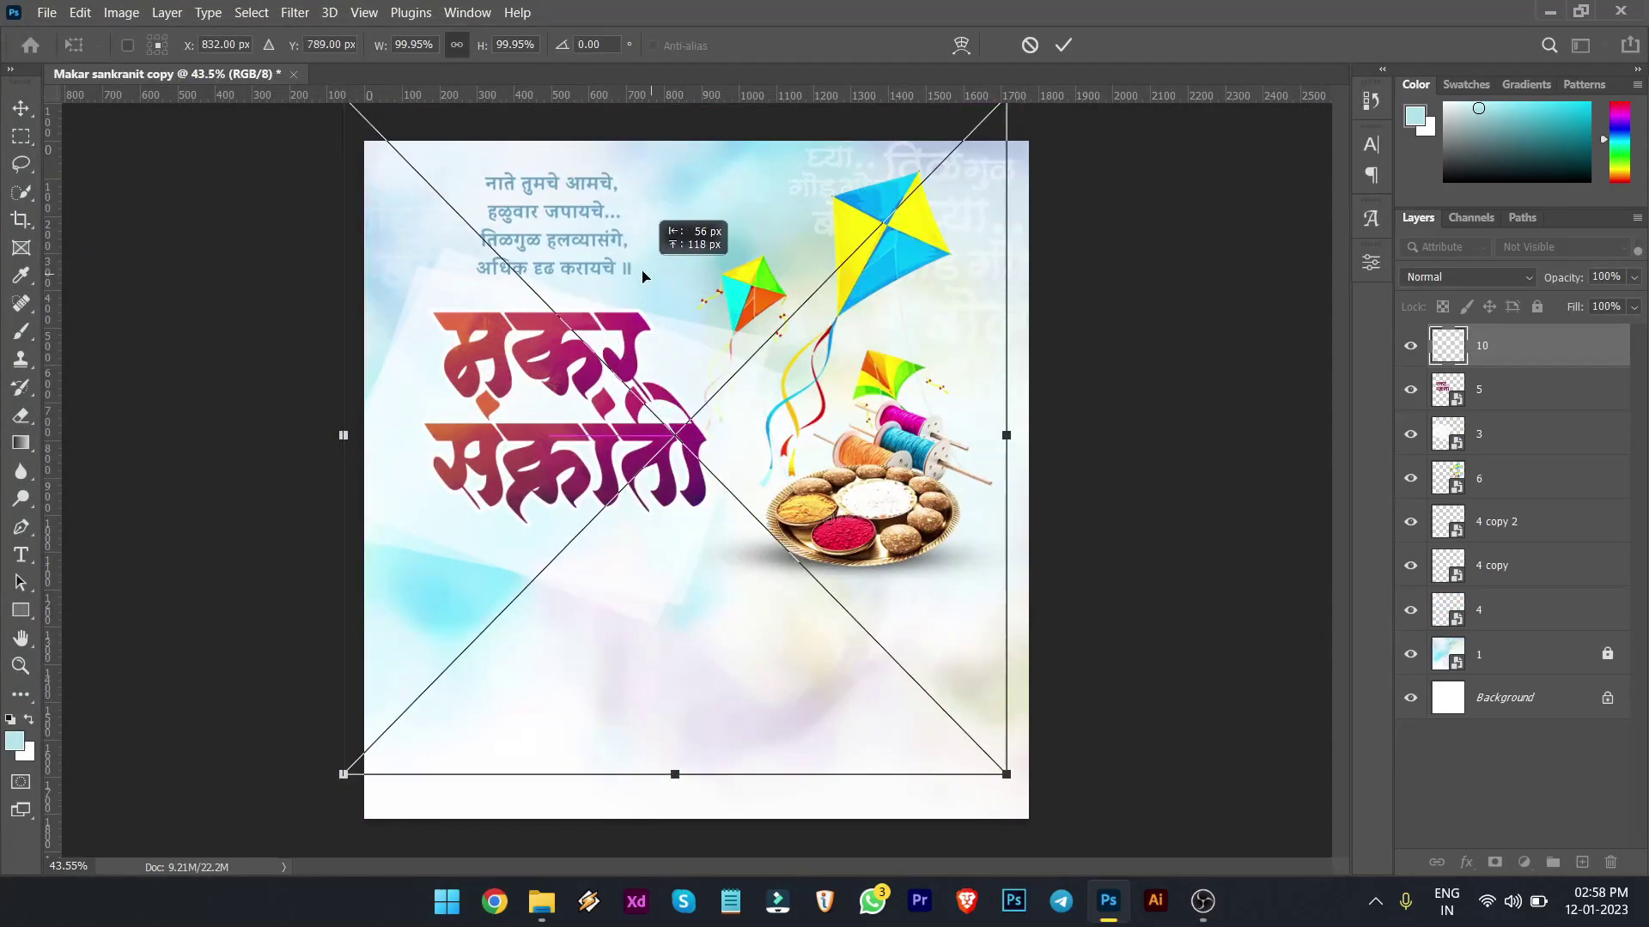
{"action": "key", "text": "Return"}
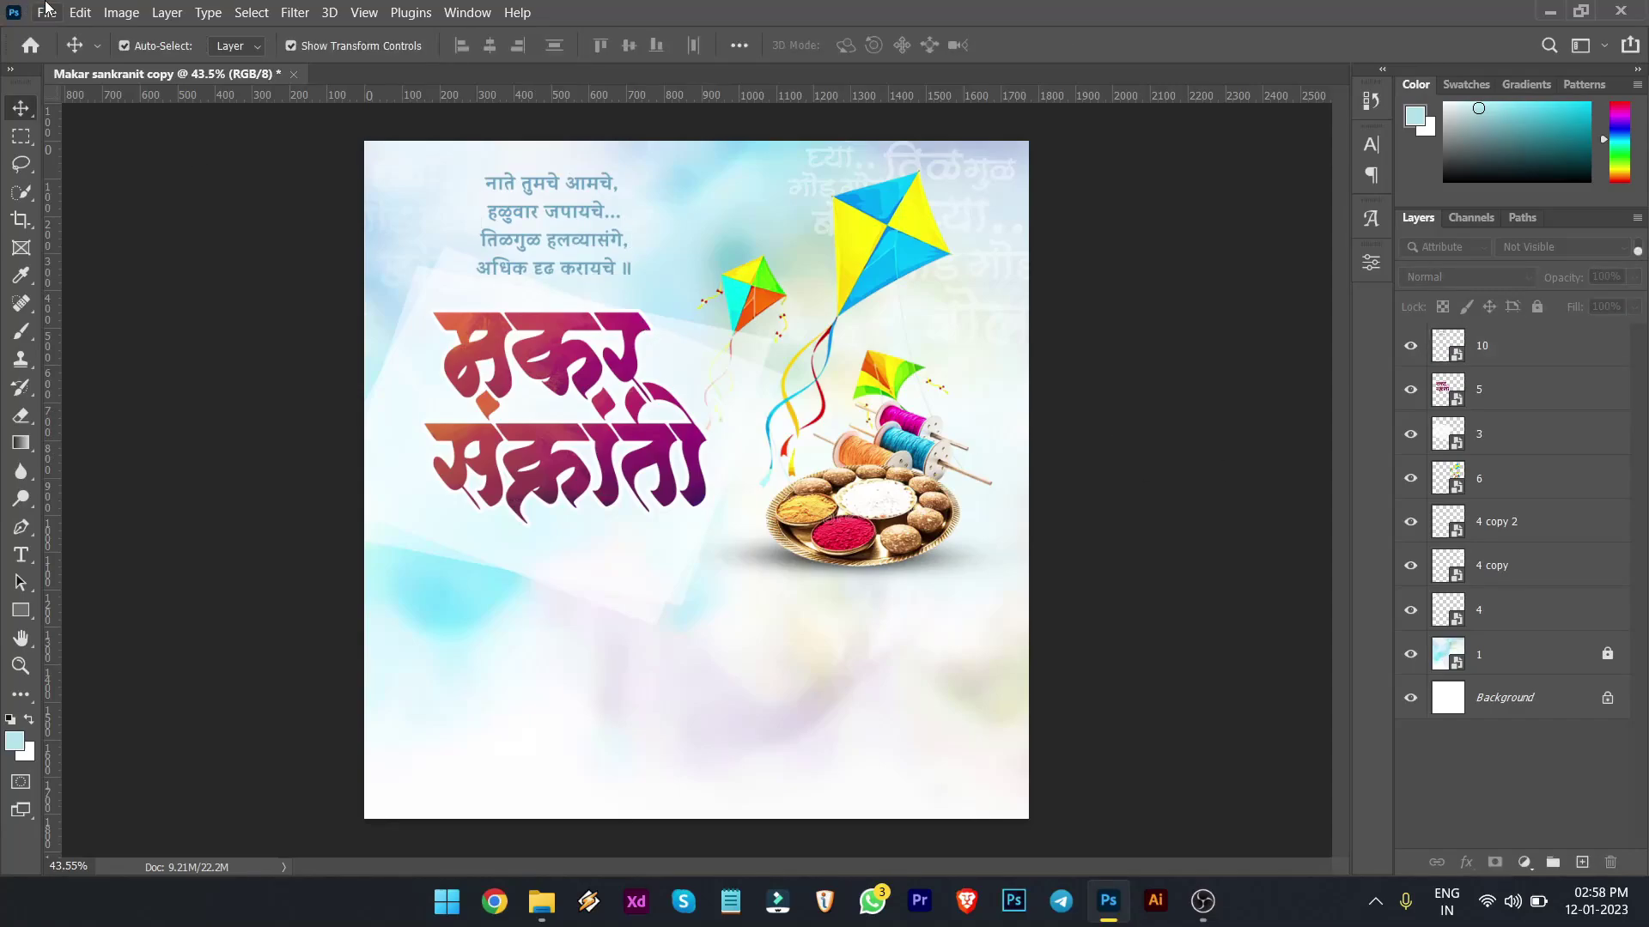
- Embed the sweets bowl, image 9, and position it beside the title
{"action": "left_click", "coordinate": [46, 10]}
{"action": "left_click", "coordinate": [95, 394]}
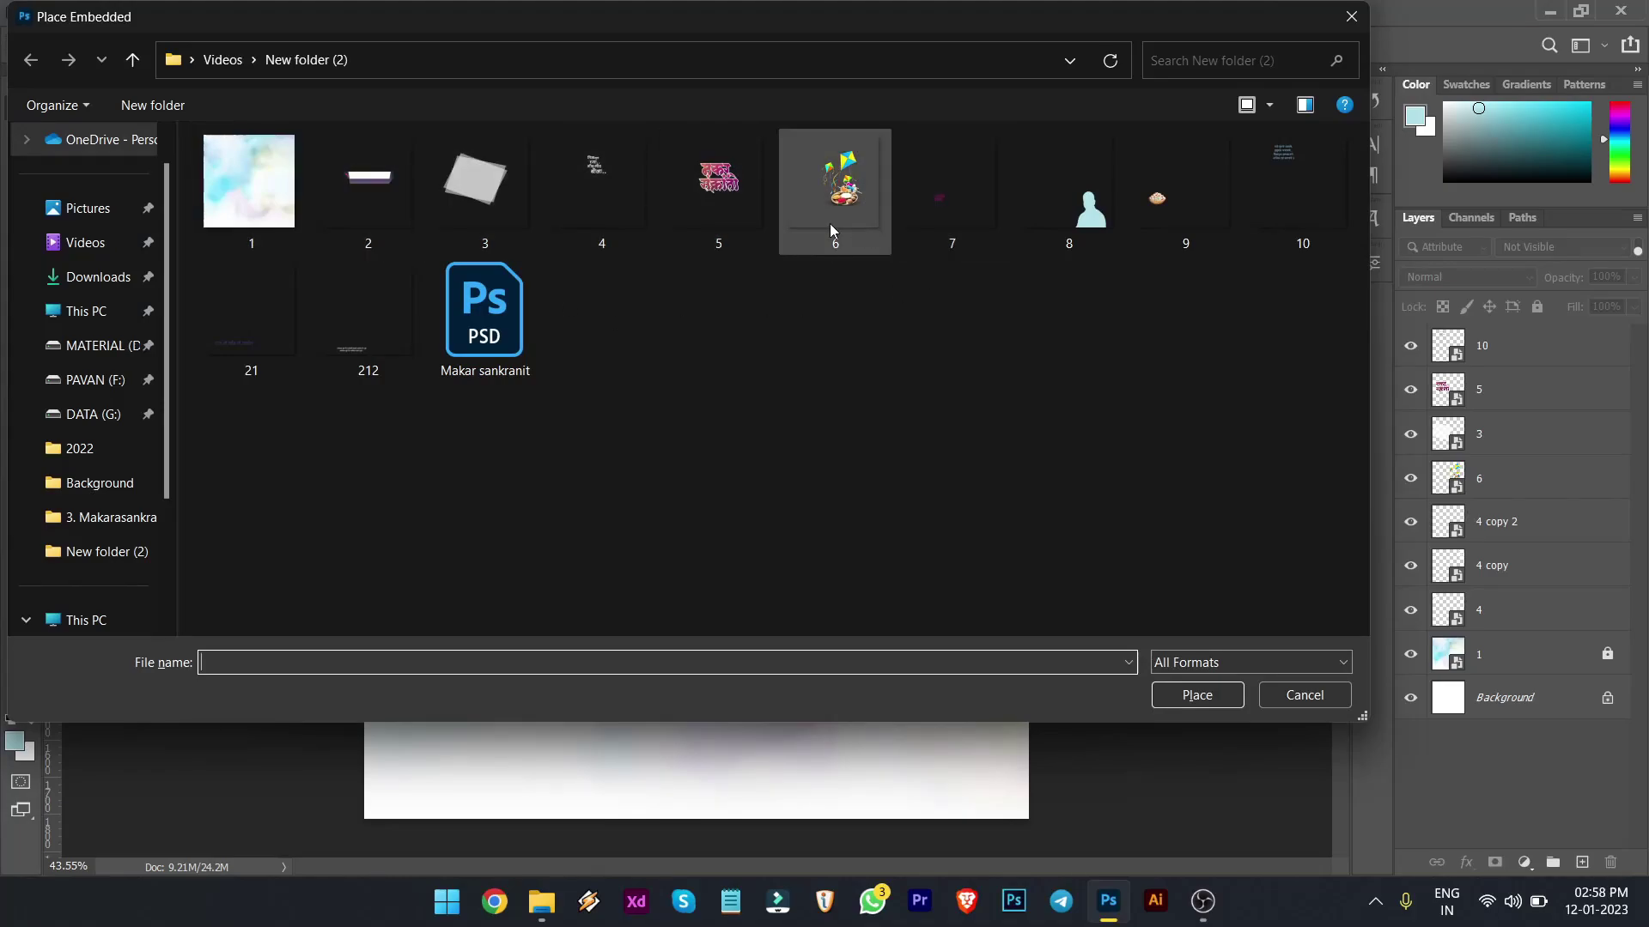
{"action": "double_click", "coordinate": [1182, 199]}
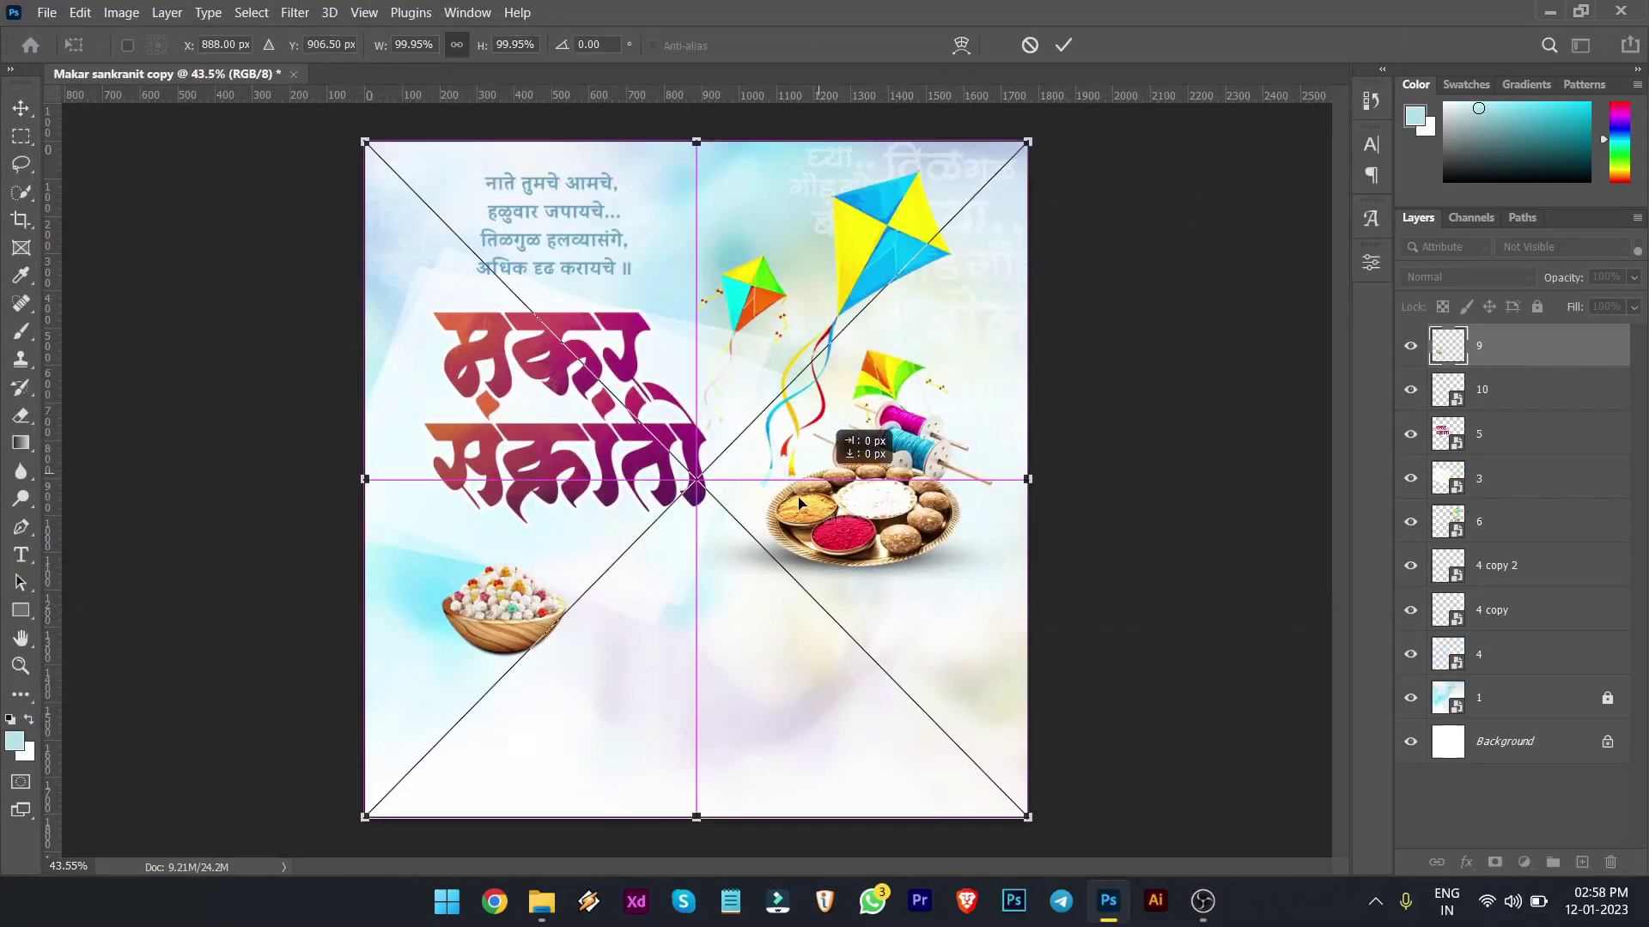
{"action": "mouse_move", "coordinate": [816, 476]}
{"action": "left_mouse_down"}
{"action": "mouse_move", "coordinate": [831, 414]}
{"action": "mouse_move", "coordinate": [793, 438]}
{"action": "left_mouse_up"}
{"action": "key", "text": "Return"}
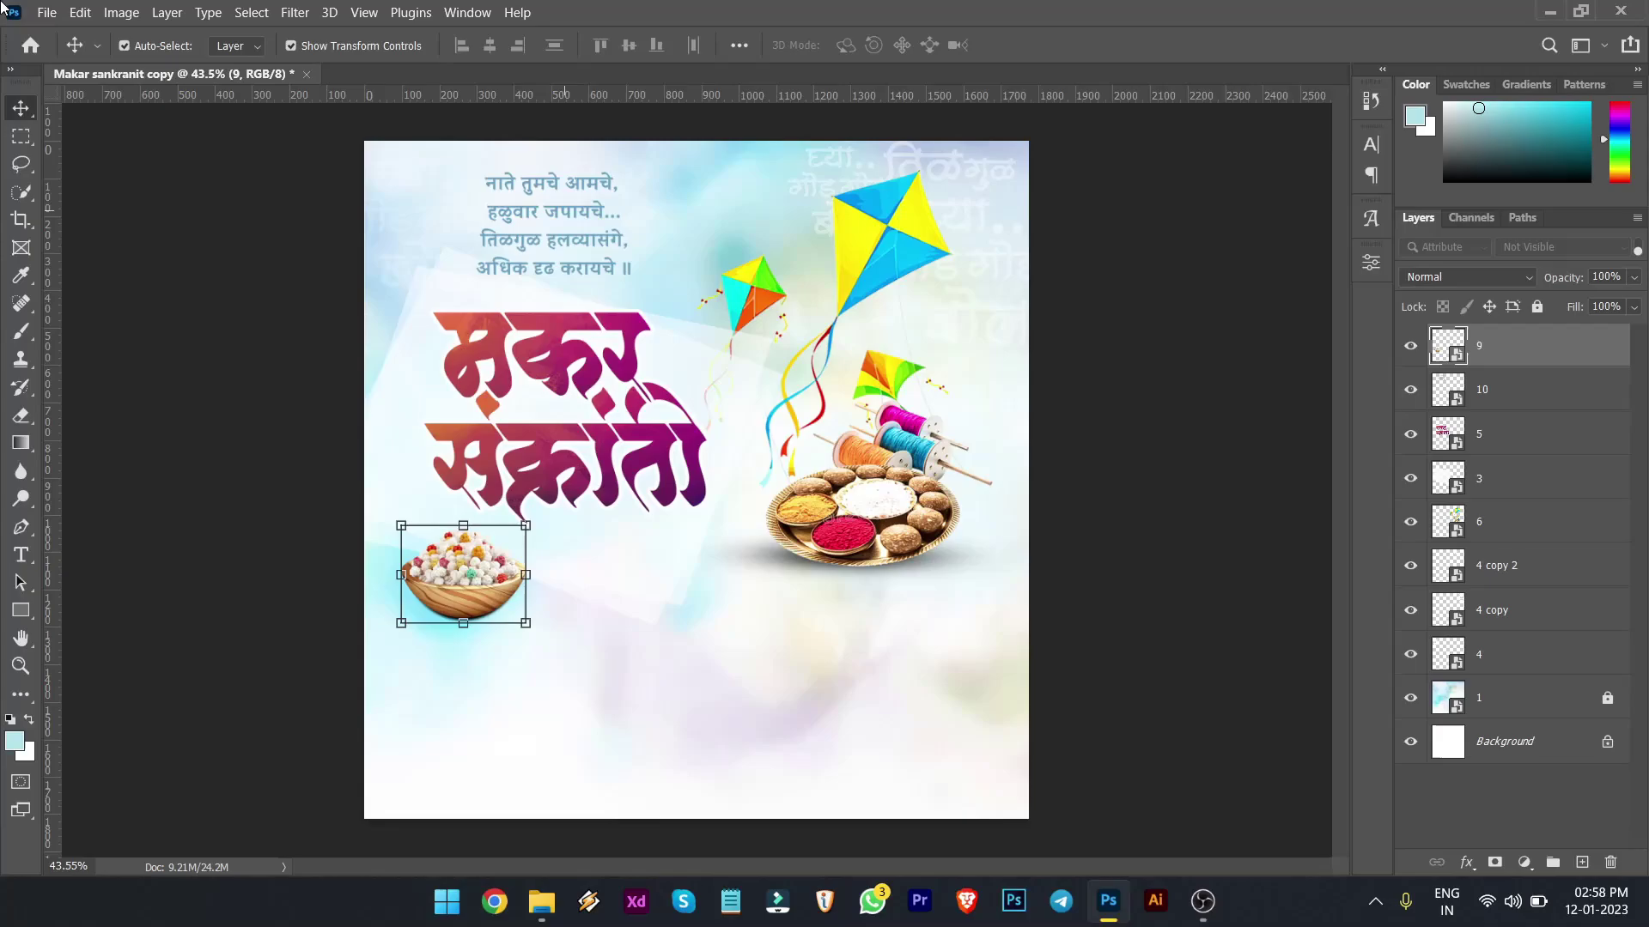
- Embed the pink Marathi greeting, image 7, below the title
{"action": "key", "text": "alt+e"}
{"action": "left_click", "coordinate": [111, 378]}
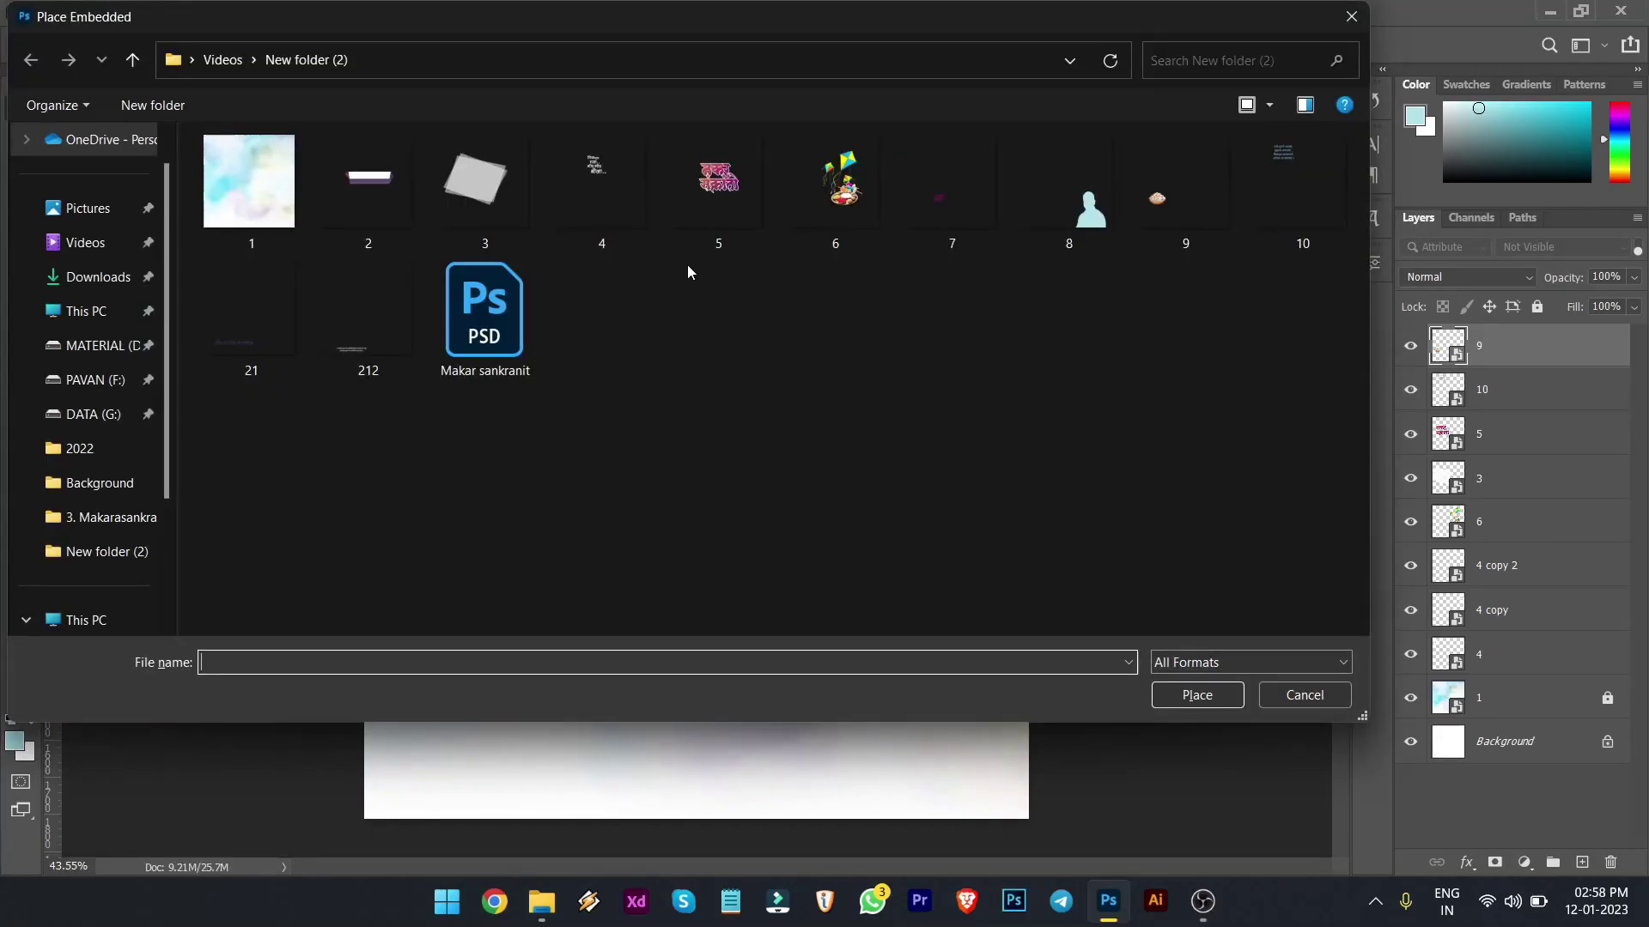
{"action": "double_click", "coordinate": [903, 177]}
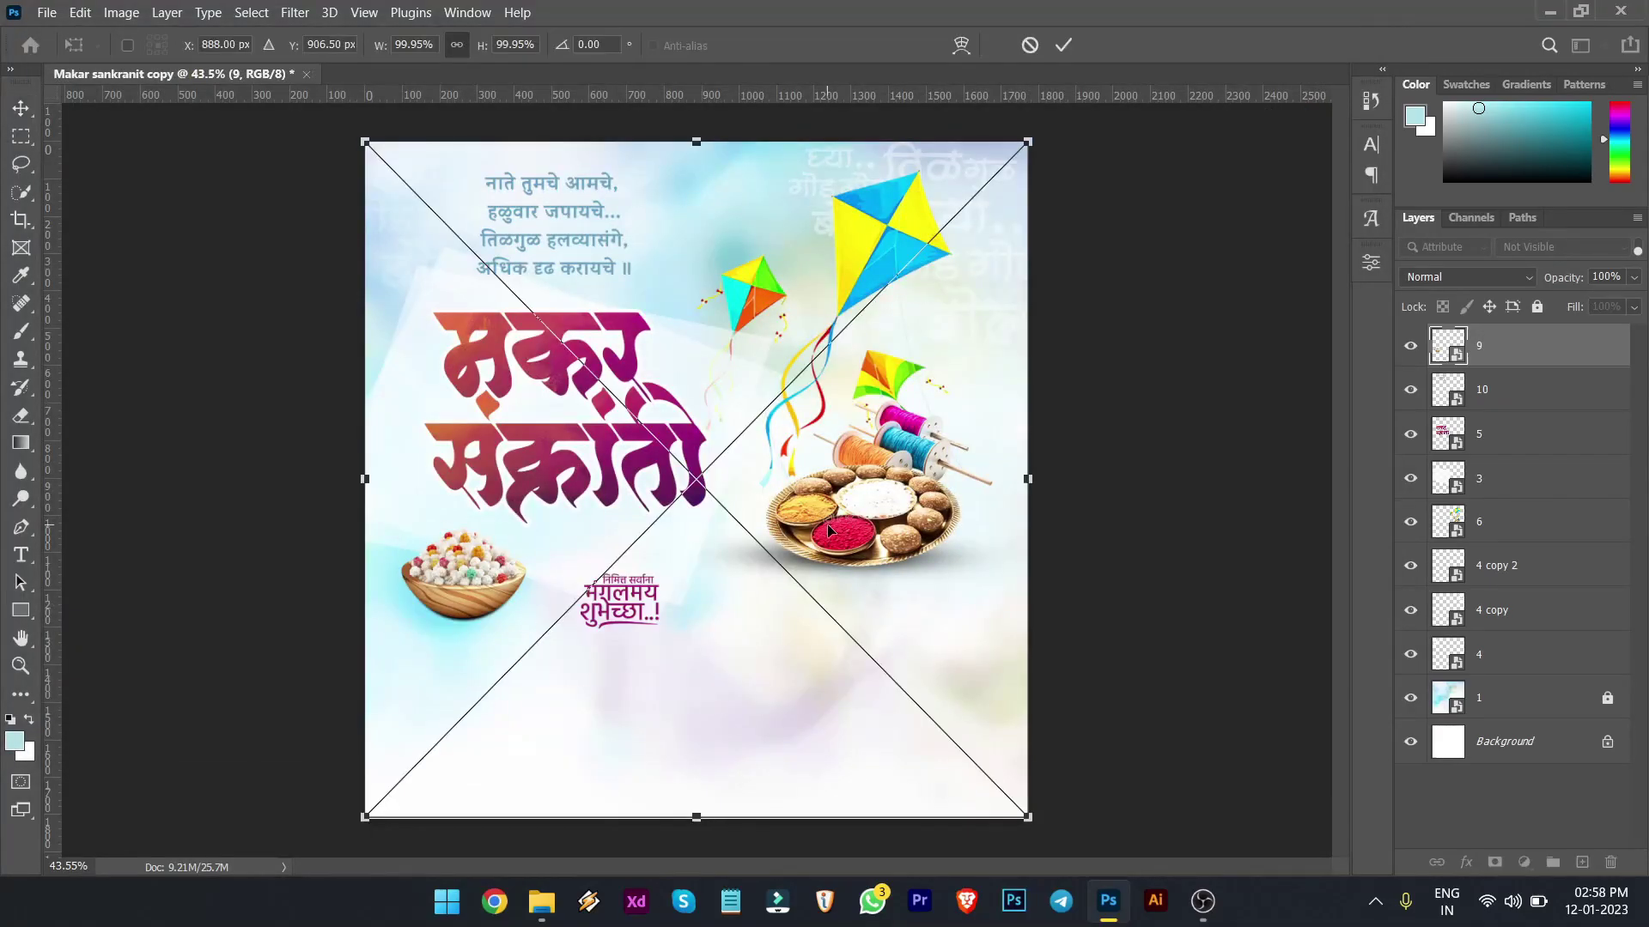
{"action": "key", "text": "Return"}
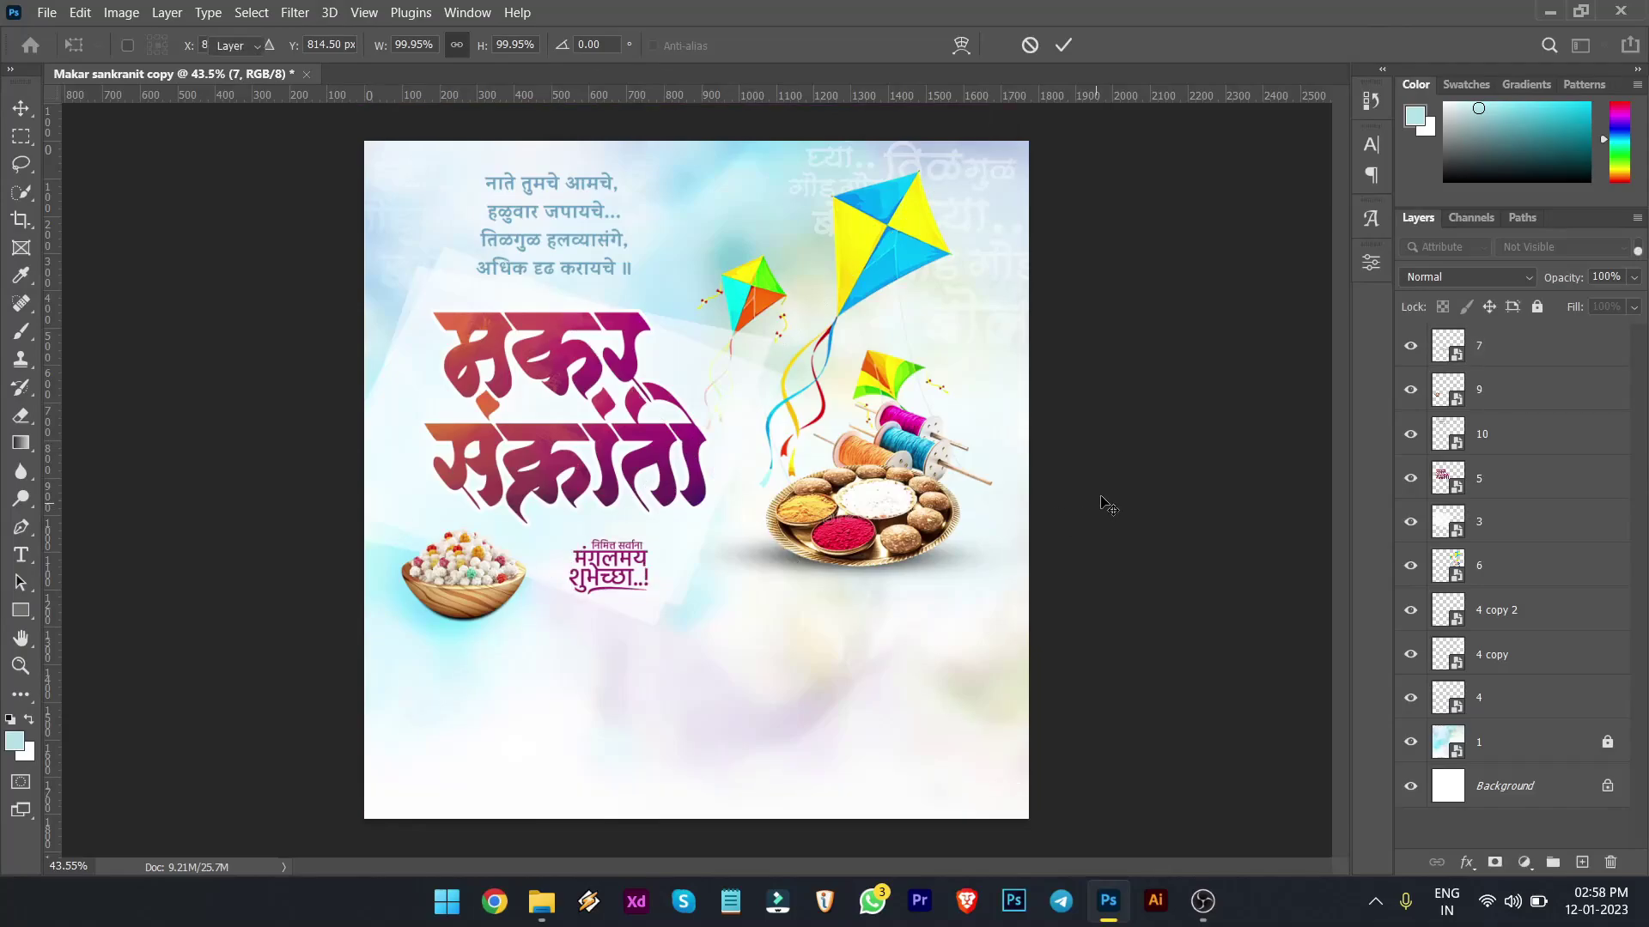
{"action": "left_click", "coordinate": [47, 13]}
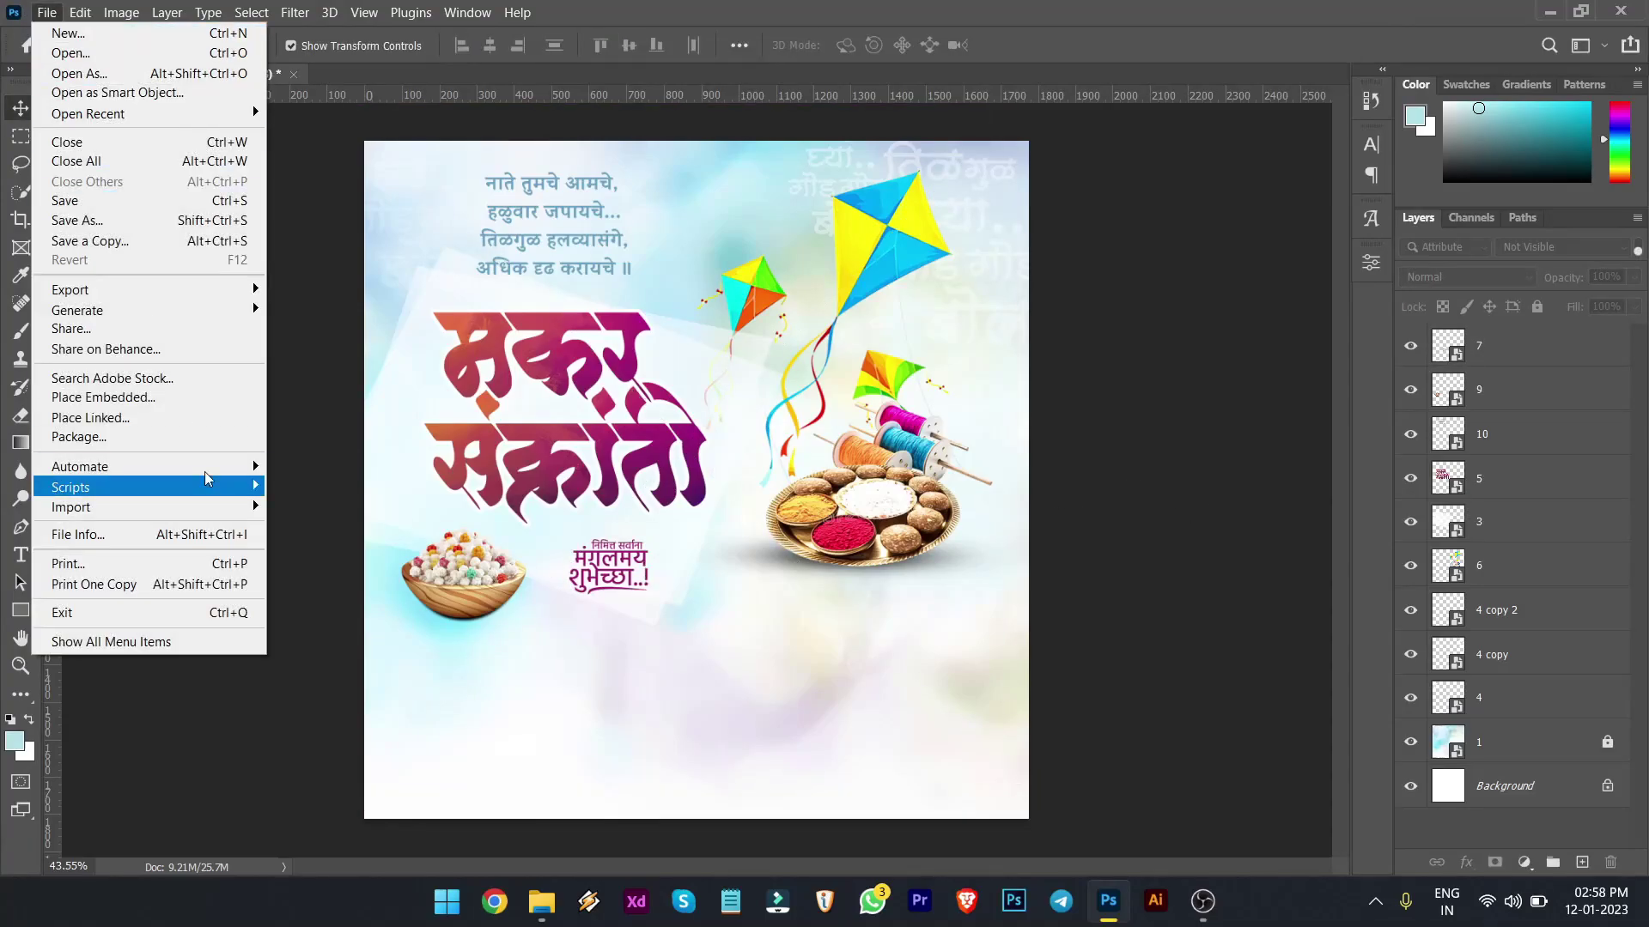
- Start embedding image 21, then cancel the placement
{"action": "left_click", "coordinate": [147, 397]}
{"action": "left_click", "coordinate": [270, 339]}
{"action": "double_click", "coordinate": [249, 343]}
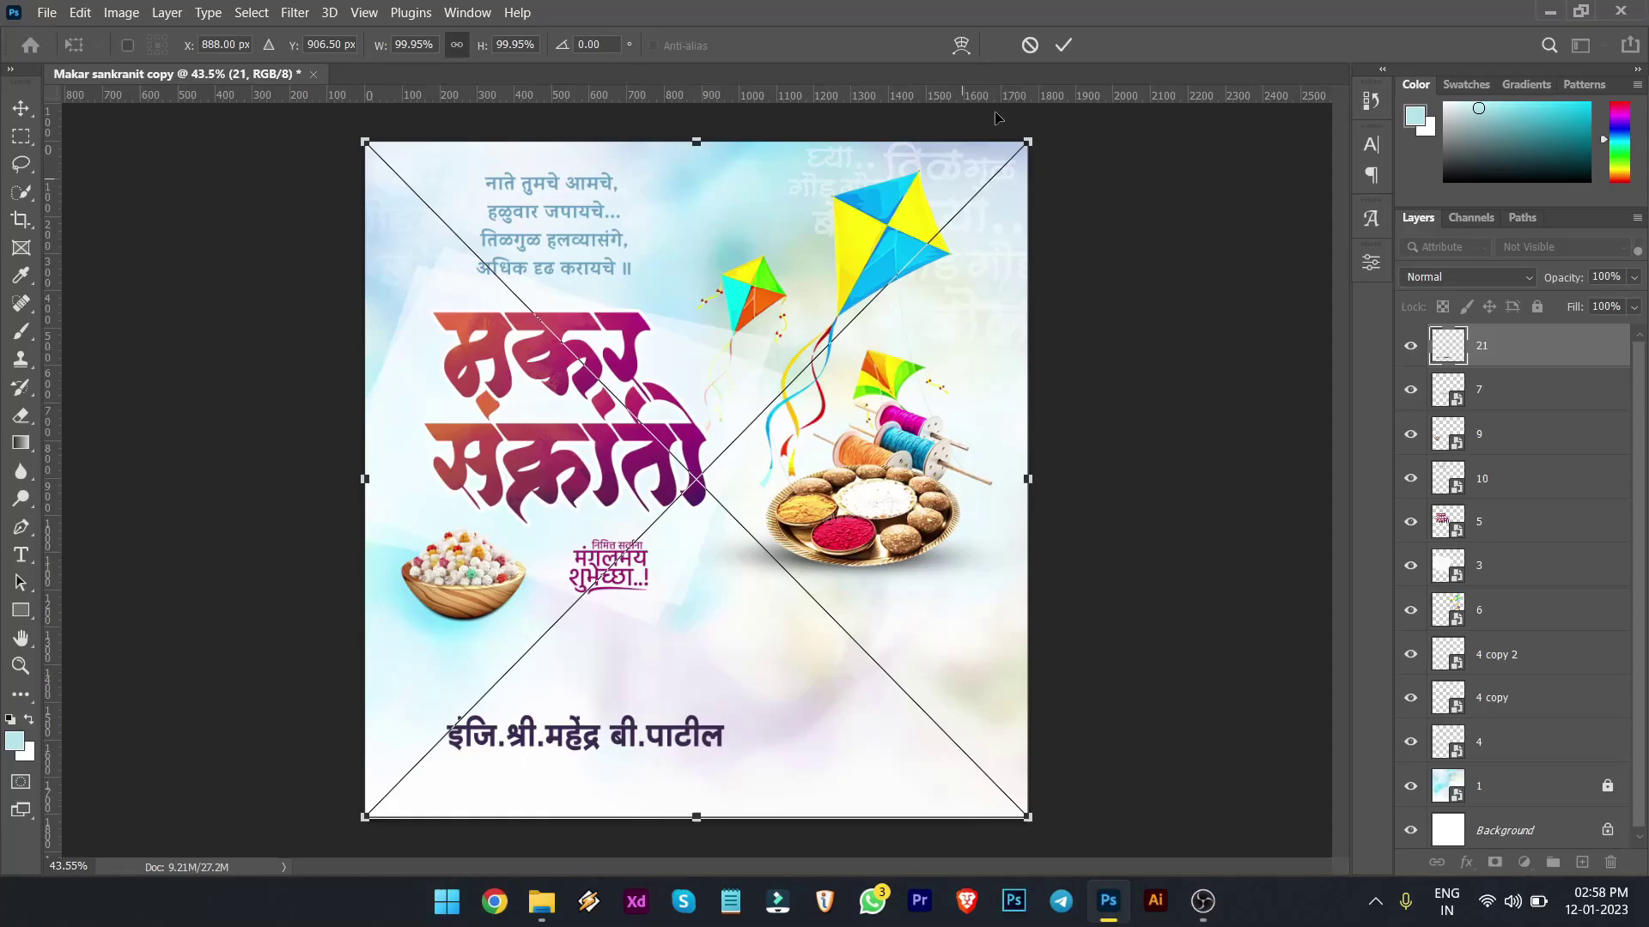
{"action": "left_click", "coordinate": [1031, 45]}
- Embed the purple name banner, image 2, at the bottom of the poster
{"action": "left_click", "coordinate": [47, 13]}
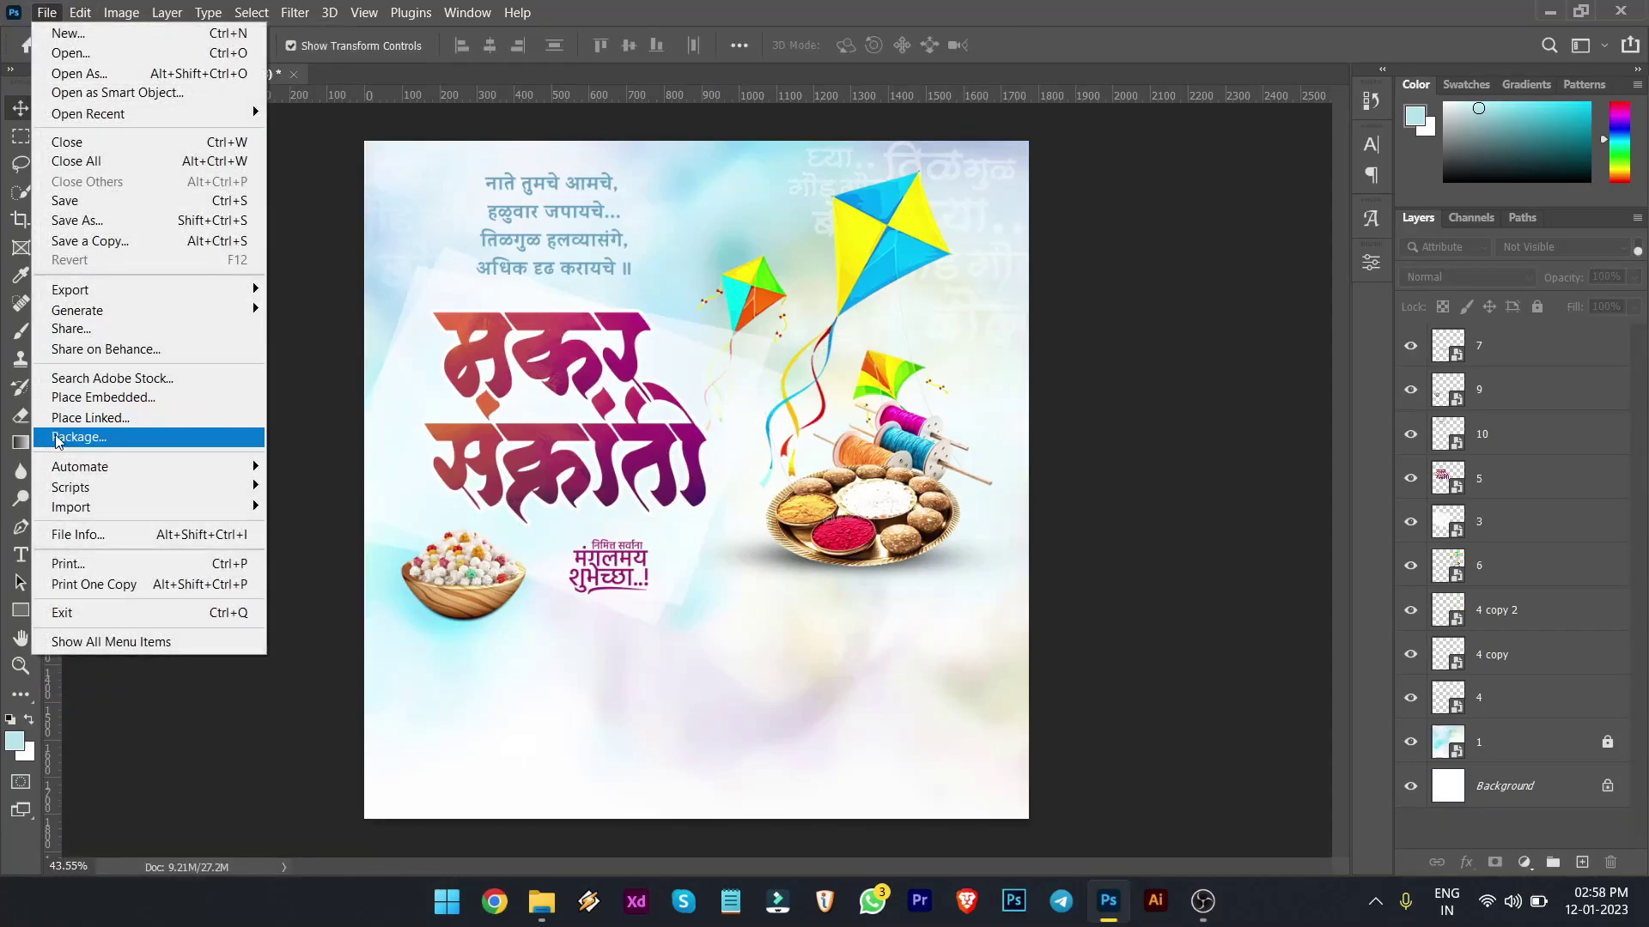
{"action": "left_click", "coordinate": [148, 397]}
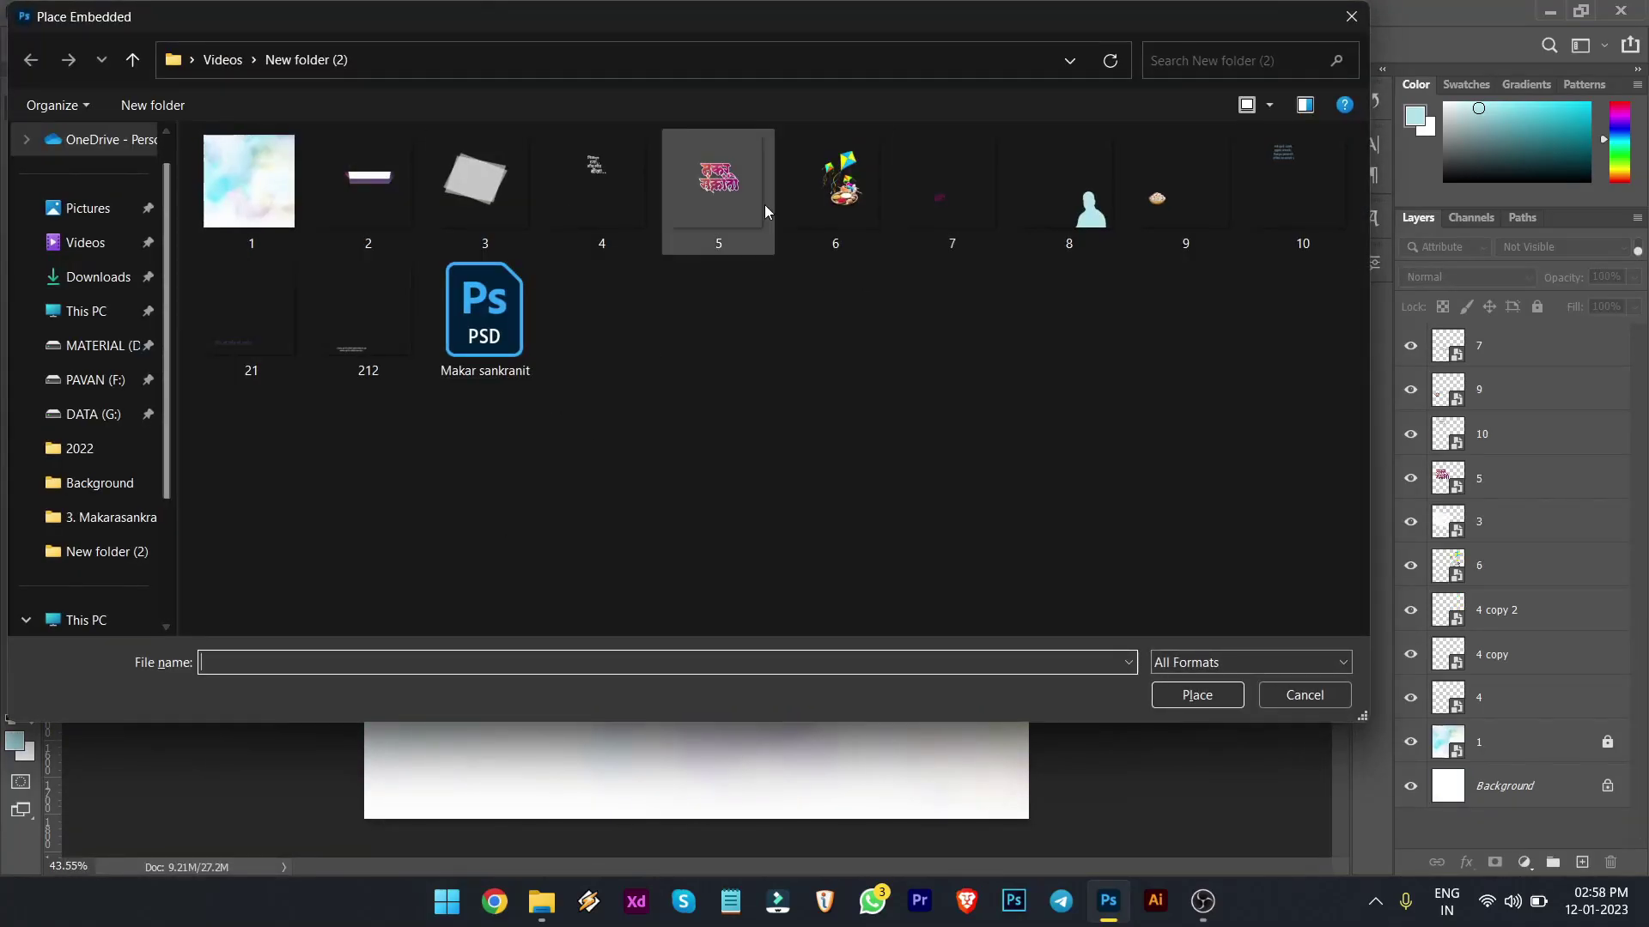
{"action": "double_click", "coordinate": [328, 193]}
{"action": "left_click_drag", "start_coordinate": [786, 613], "coordinate": [644, 908]}
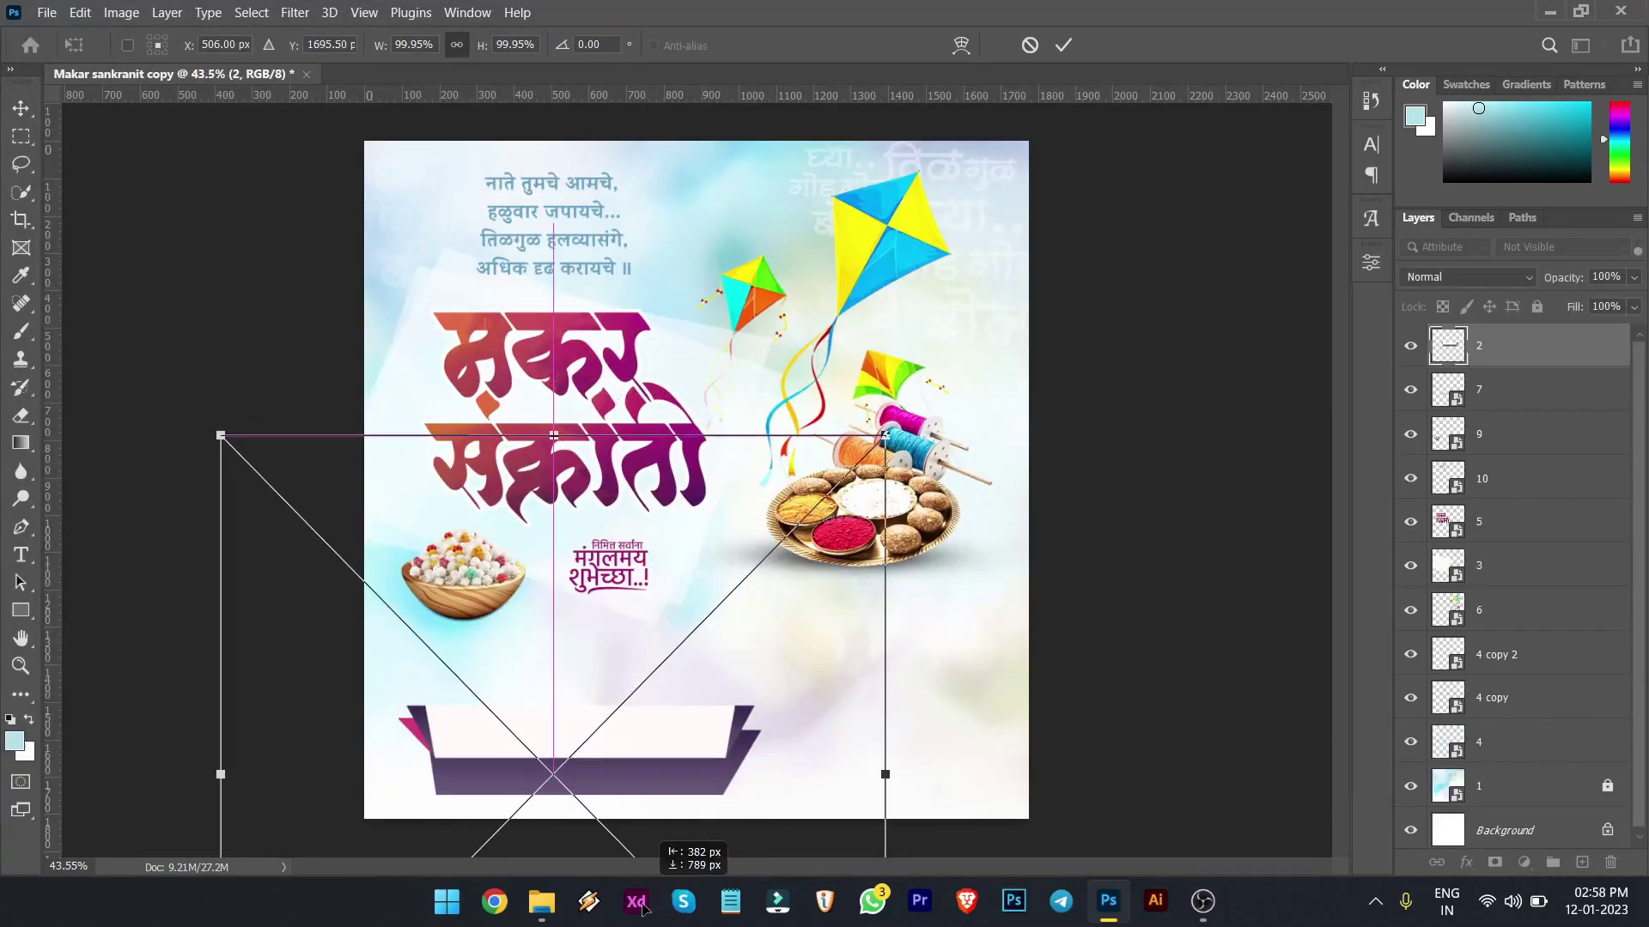
{"action": "key", "text": "Return"}
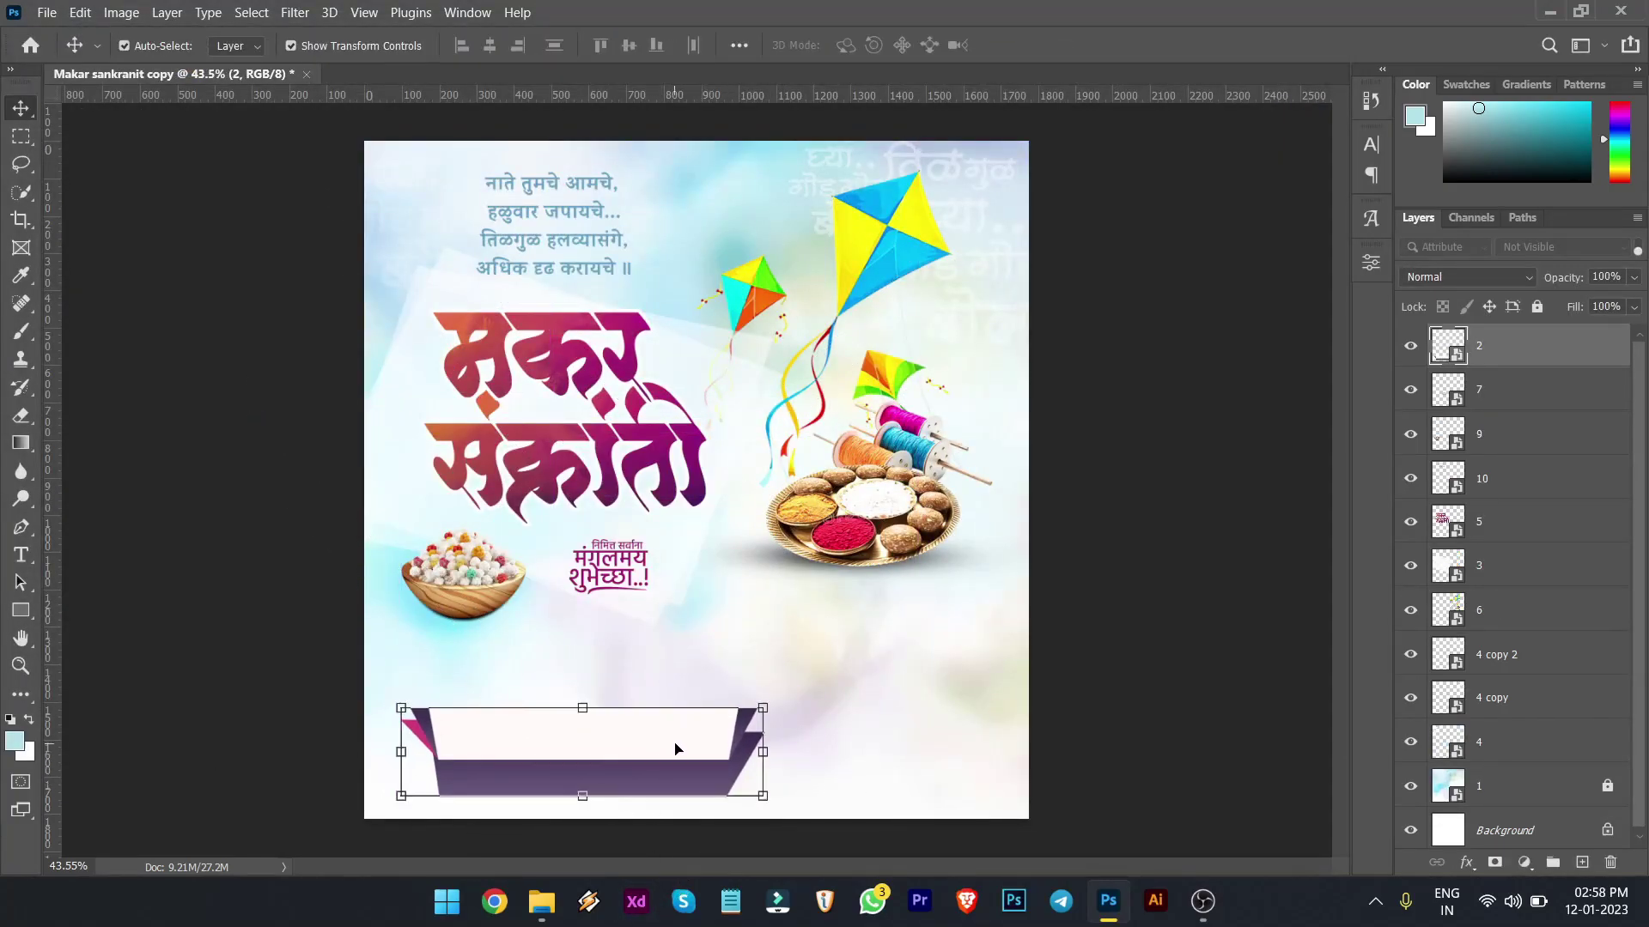
- Embed the Marathi name text onto the banner
{"action": "left_click", "coordinate": [47, 12]}
{"action": "left_click", "coordinate": [106, 401]}
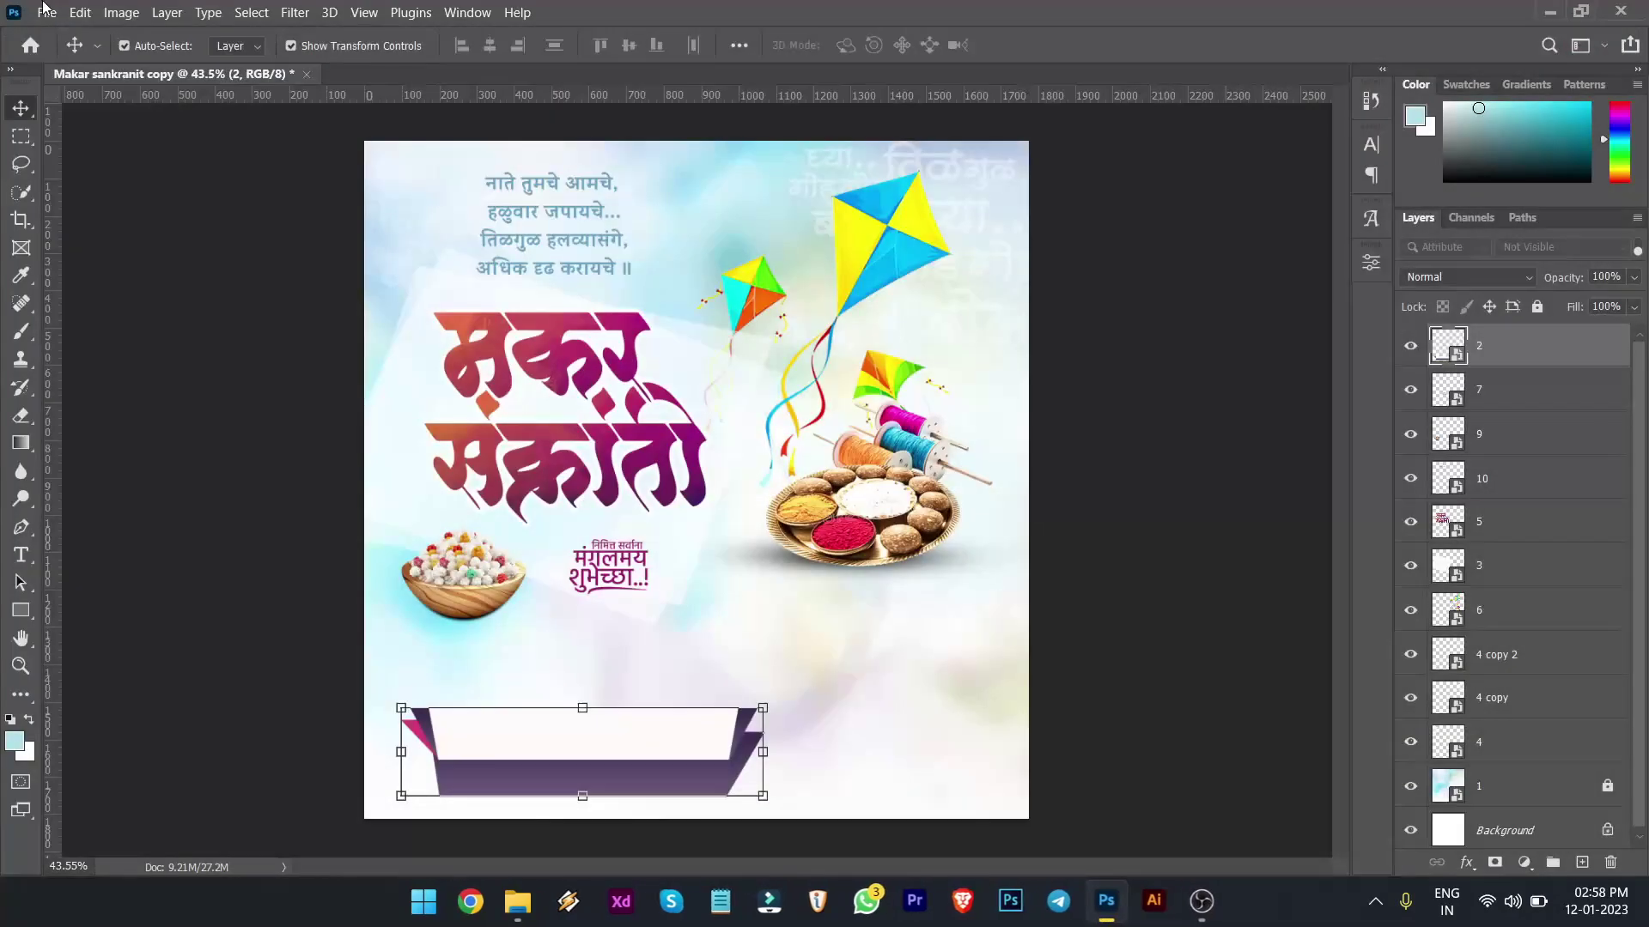
{"action": "left_click", "coordinate": [47, 12]}
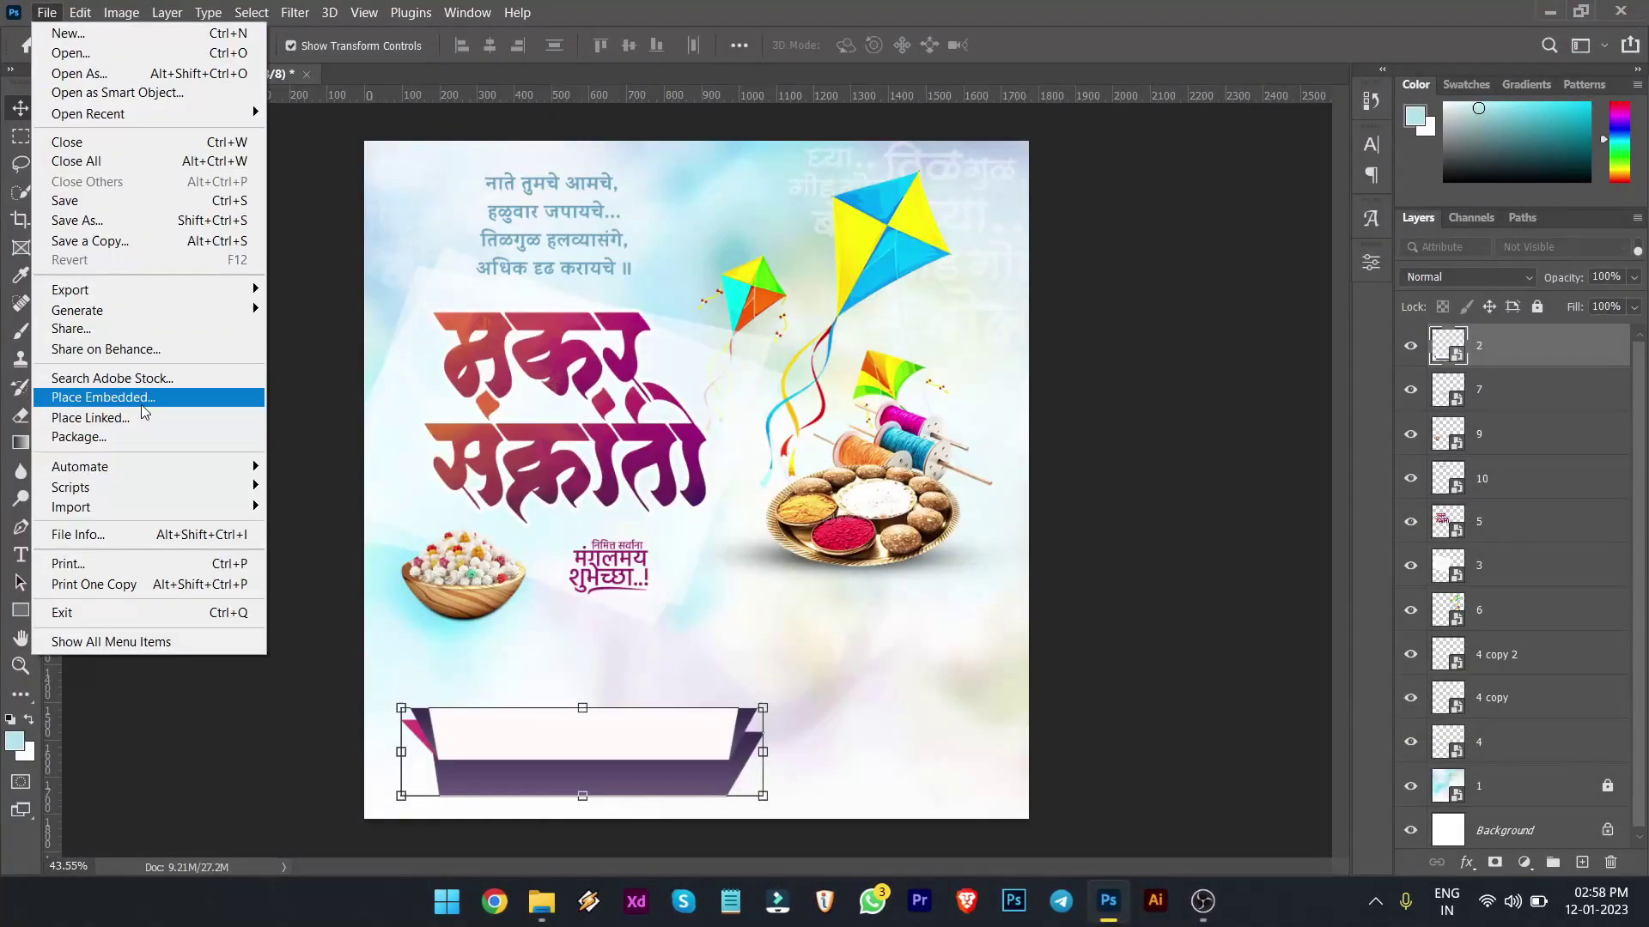
{"action": "left_click", "coordinate": [142, 406]}
{"action": "double_click", "coordinate": [297, 352]}
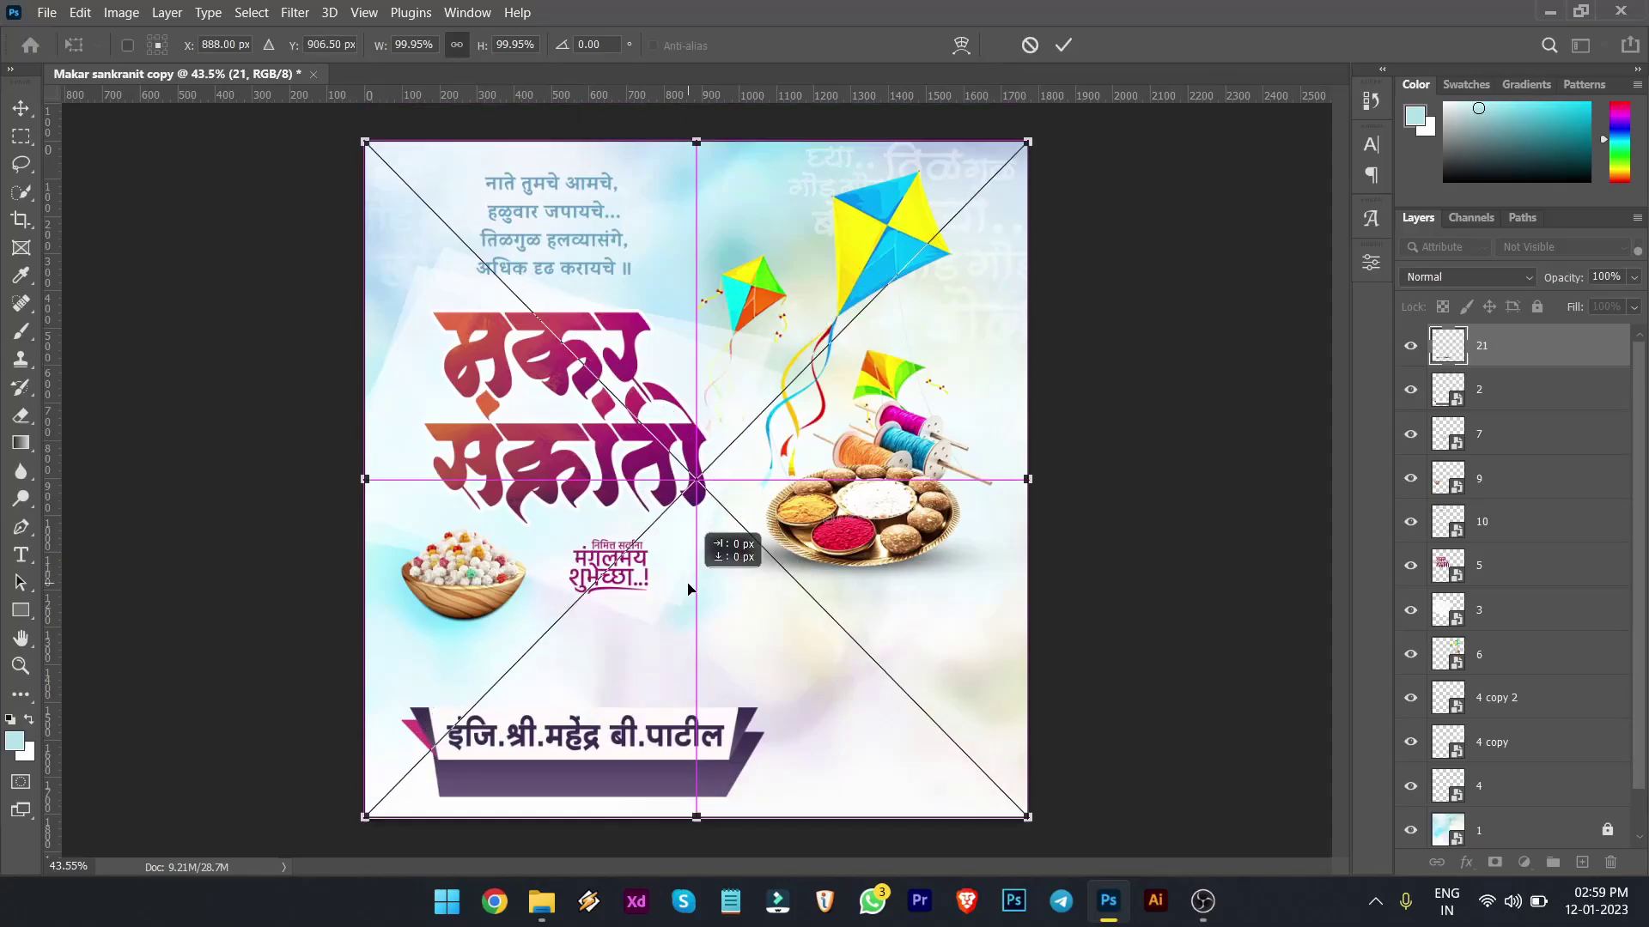
{"action": "key", "text": "Return"}
- Embed the small details line, image 212
{"action": "left_click", "coordinate": [48, 12]}
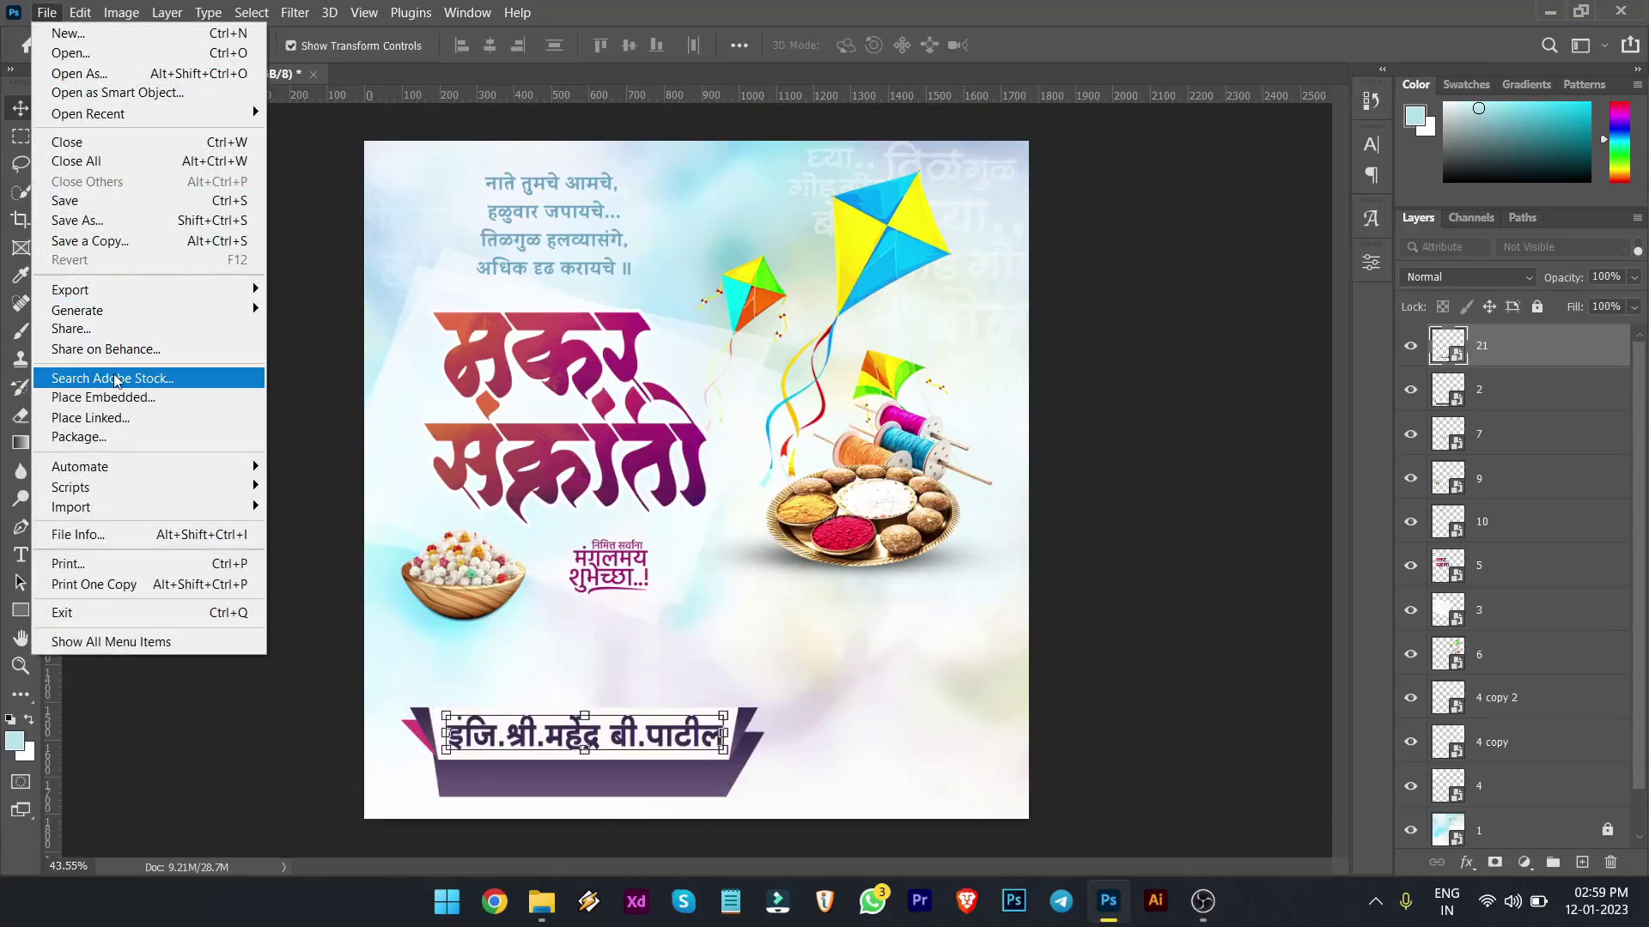
{"action": "left_click", "coordinate": [103, 398]}
{"action": "double_click", "coordinate": [481, 335]}
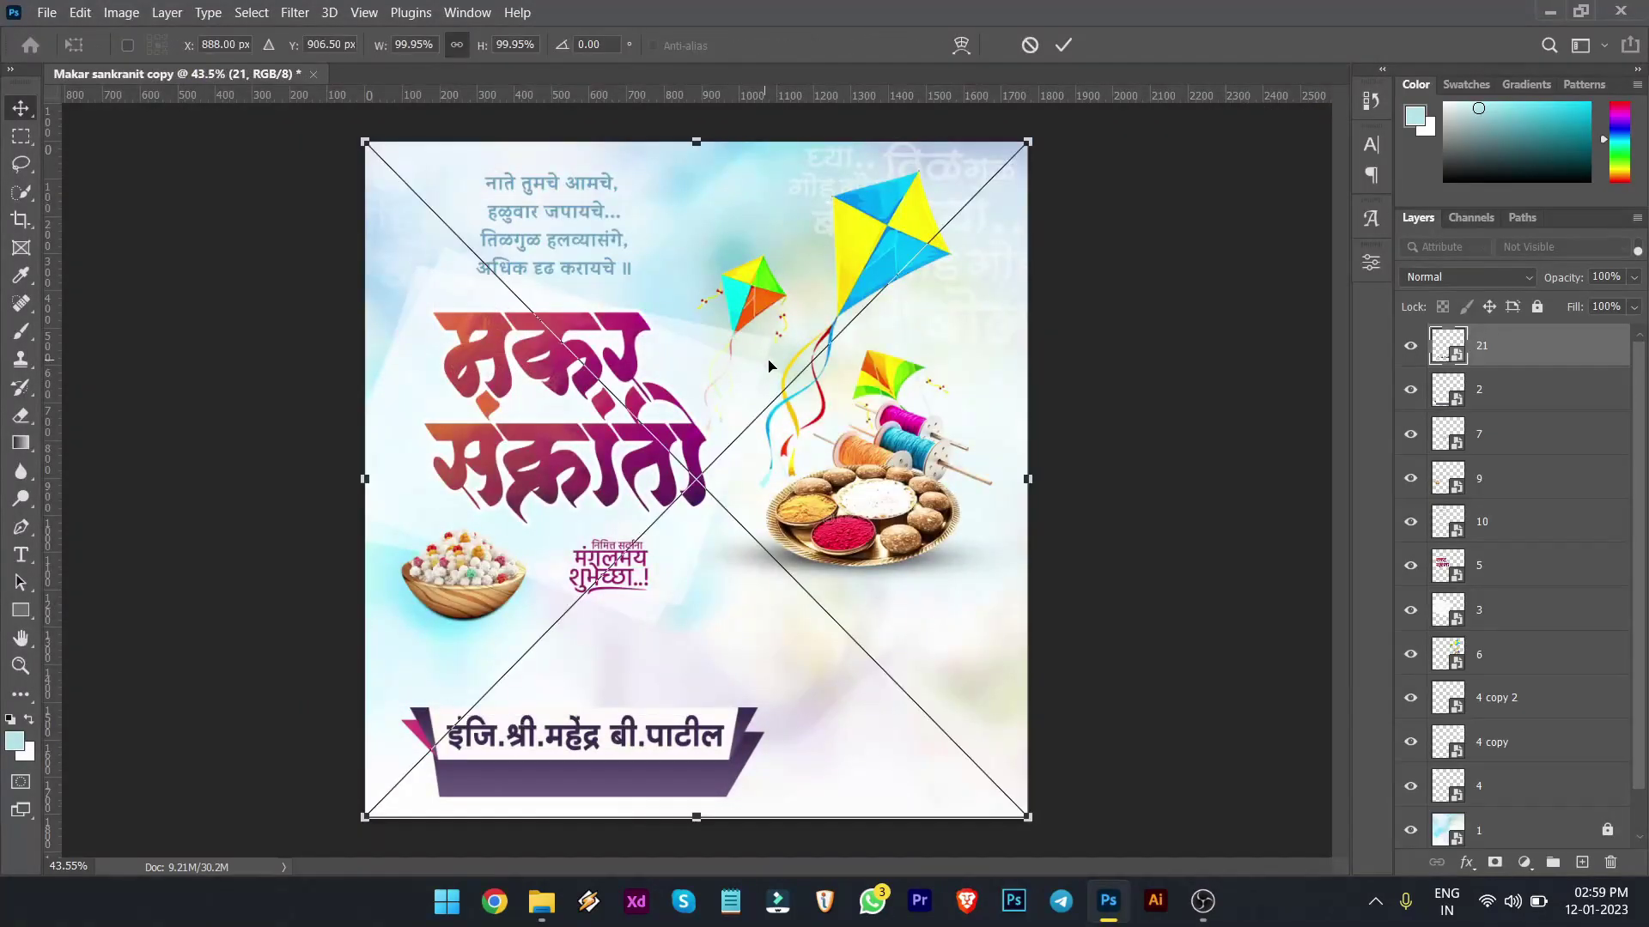
{"action": "key", "text": "Return"}
- Embed the pale person silhouette image
{"action": "left_click", "coordinate": [47, 12]}
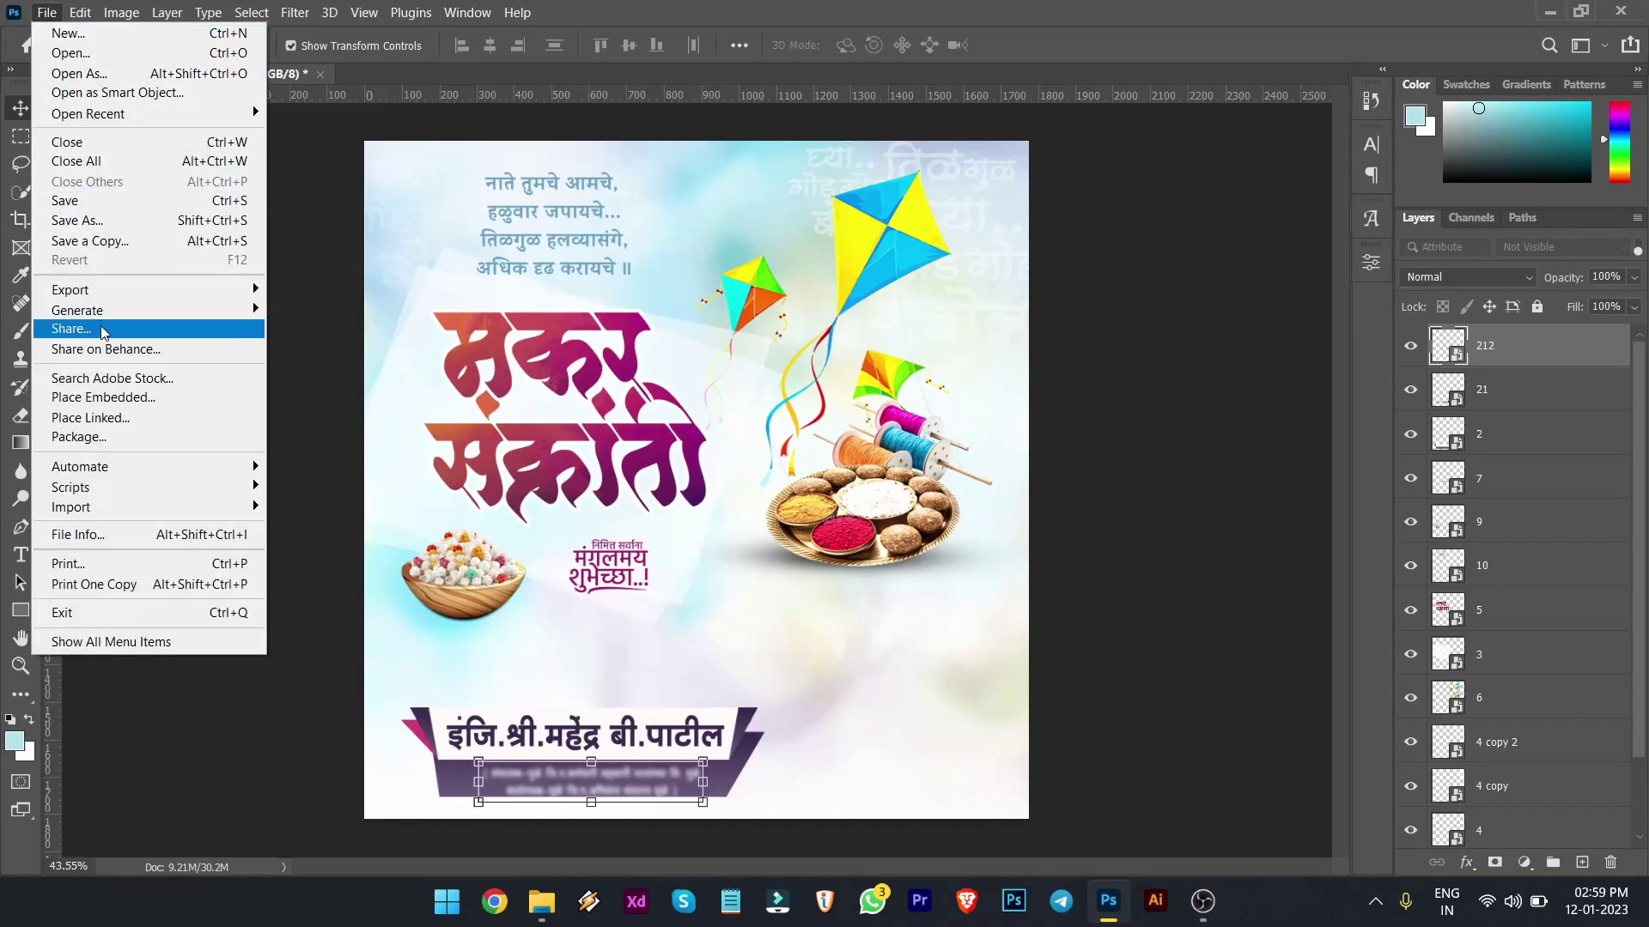
{"action": "left_click", "coordinate": [103, 398]}
{"action": "double_click", "coordinate": [1119, 232]}
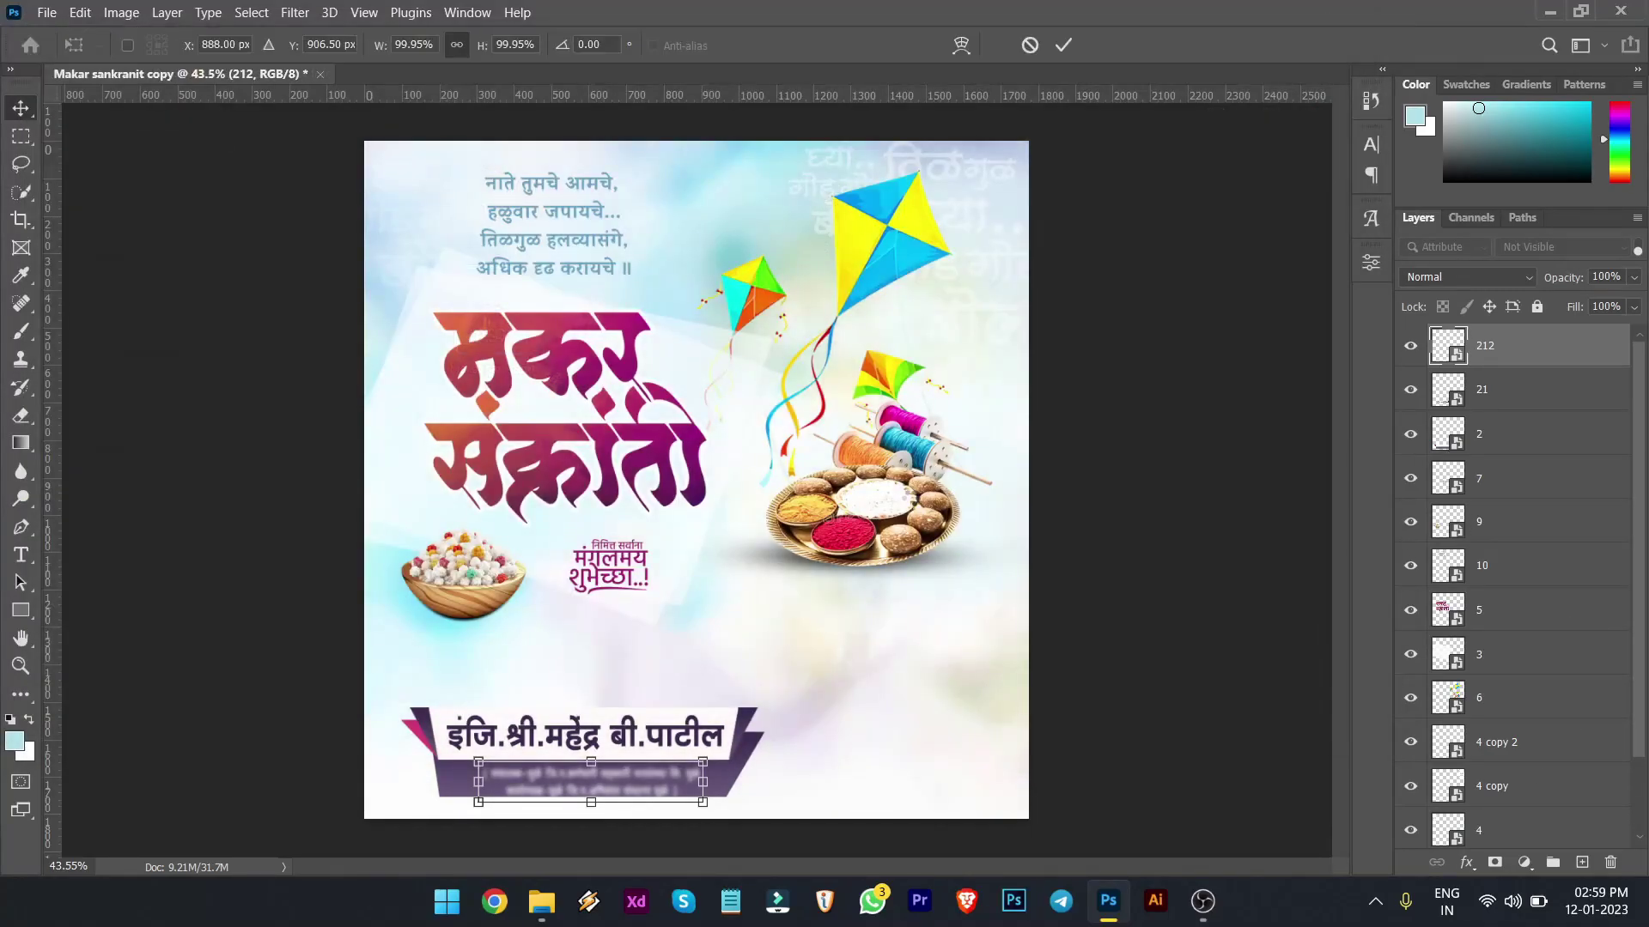
{"action": "key", "text": "Return"}
{"action": "left_click", "coordinate": [915, 500]}
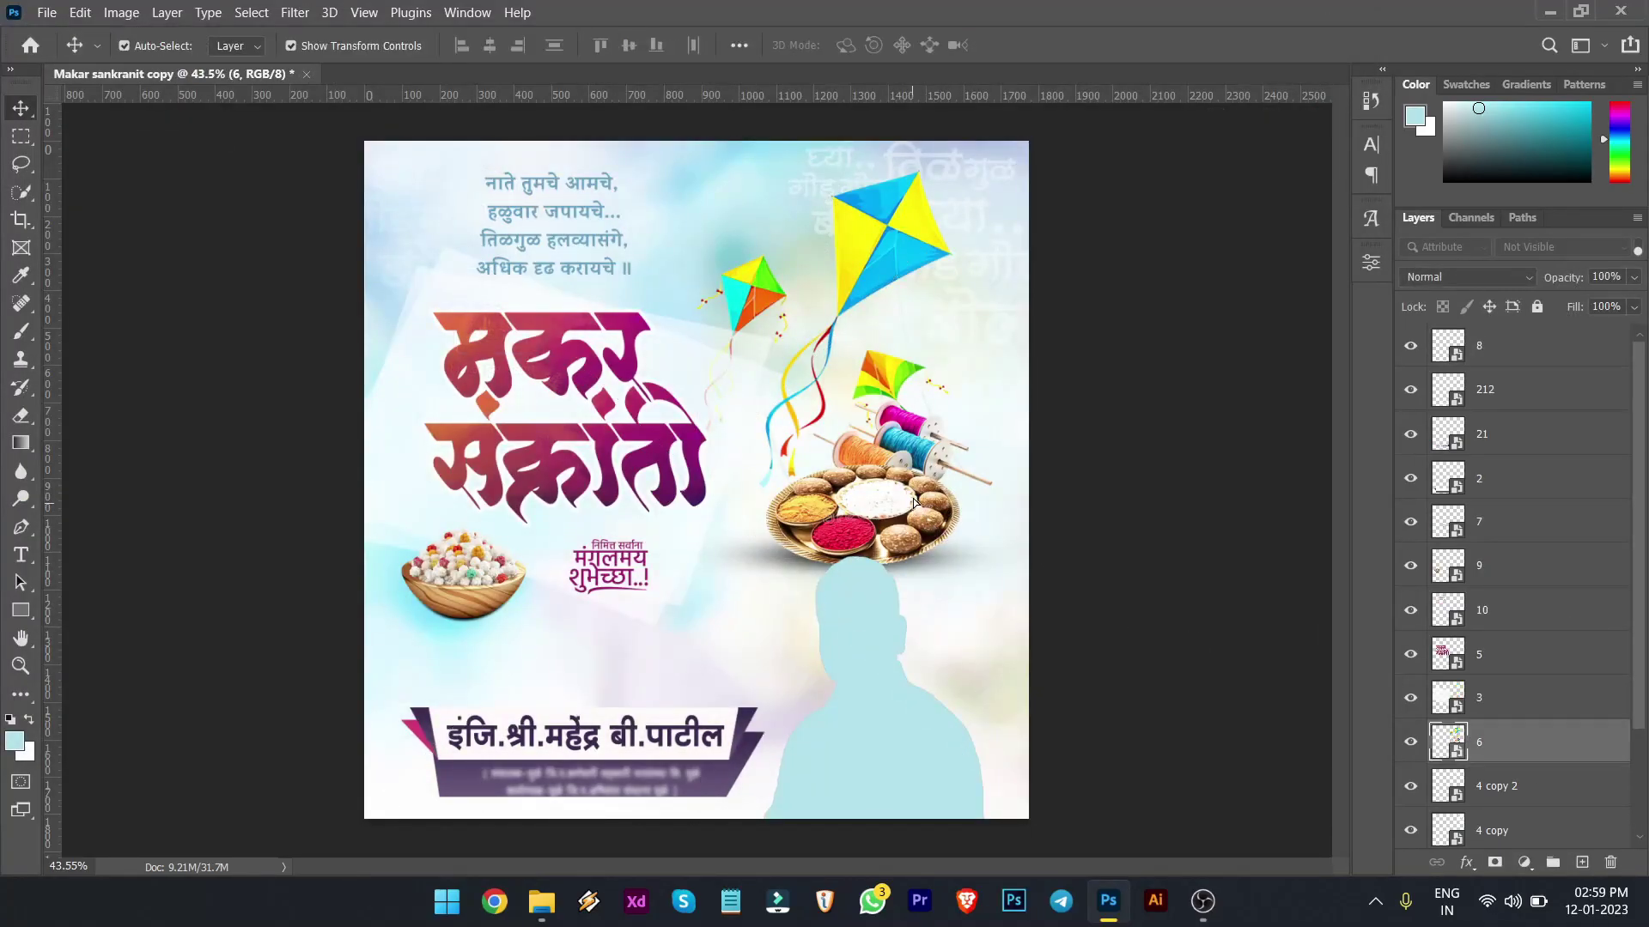
- Move the kites-and-sweets plate up-right and set the faint lettering to Soft Light
{"action": "left_click_drag", "start_coordinate": [915, 501], "coordinate": [970, 424]}
{"action": "left_click", "coordinate": [979, 184]}
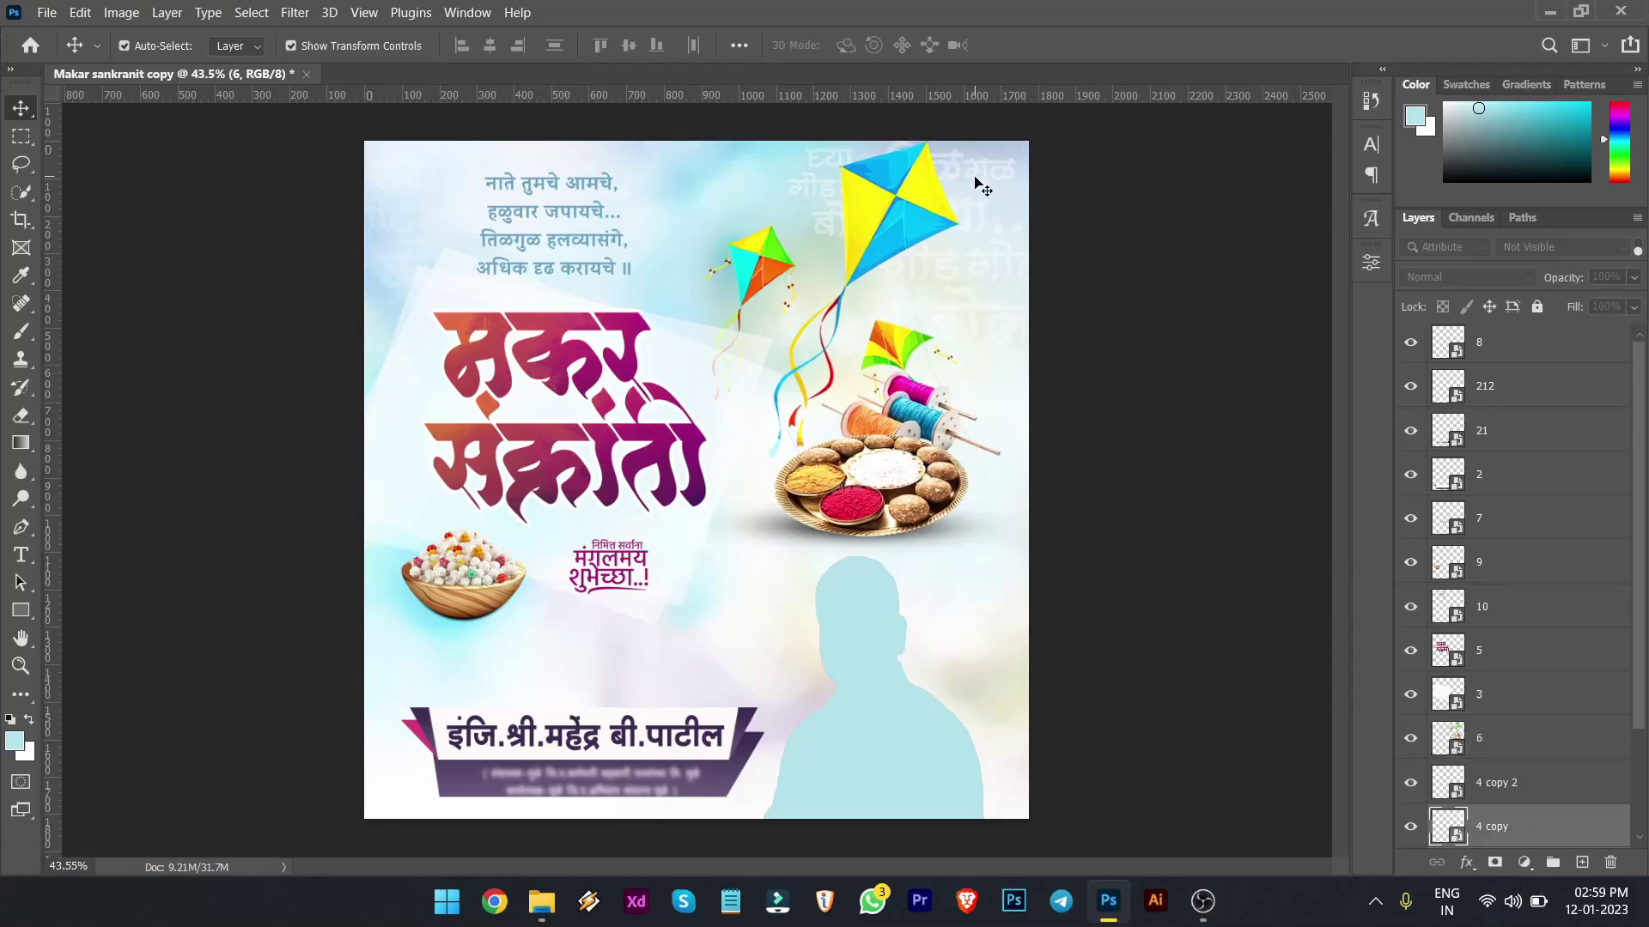
{"action": "left_click", "coordinate": [1468, 277]}
{"action": "left_click", "coordinate": [1426, 554]}
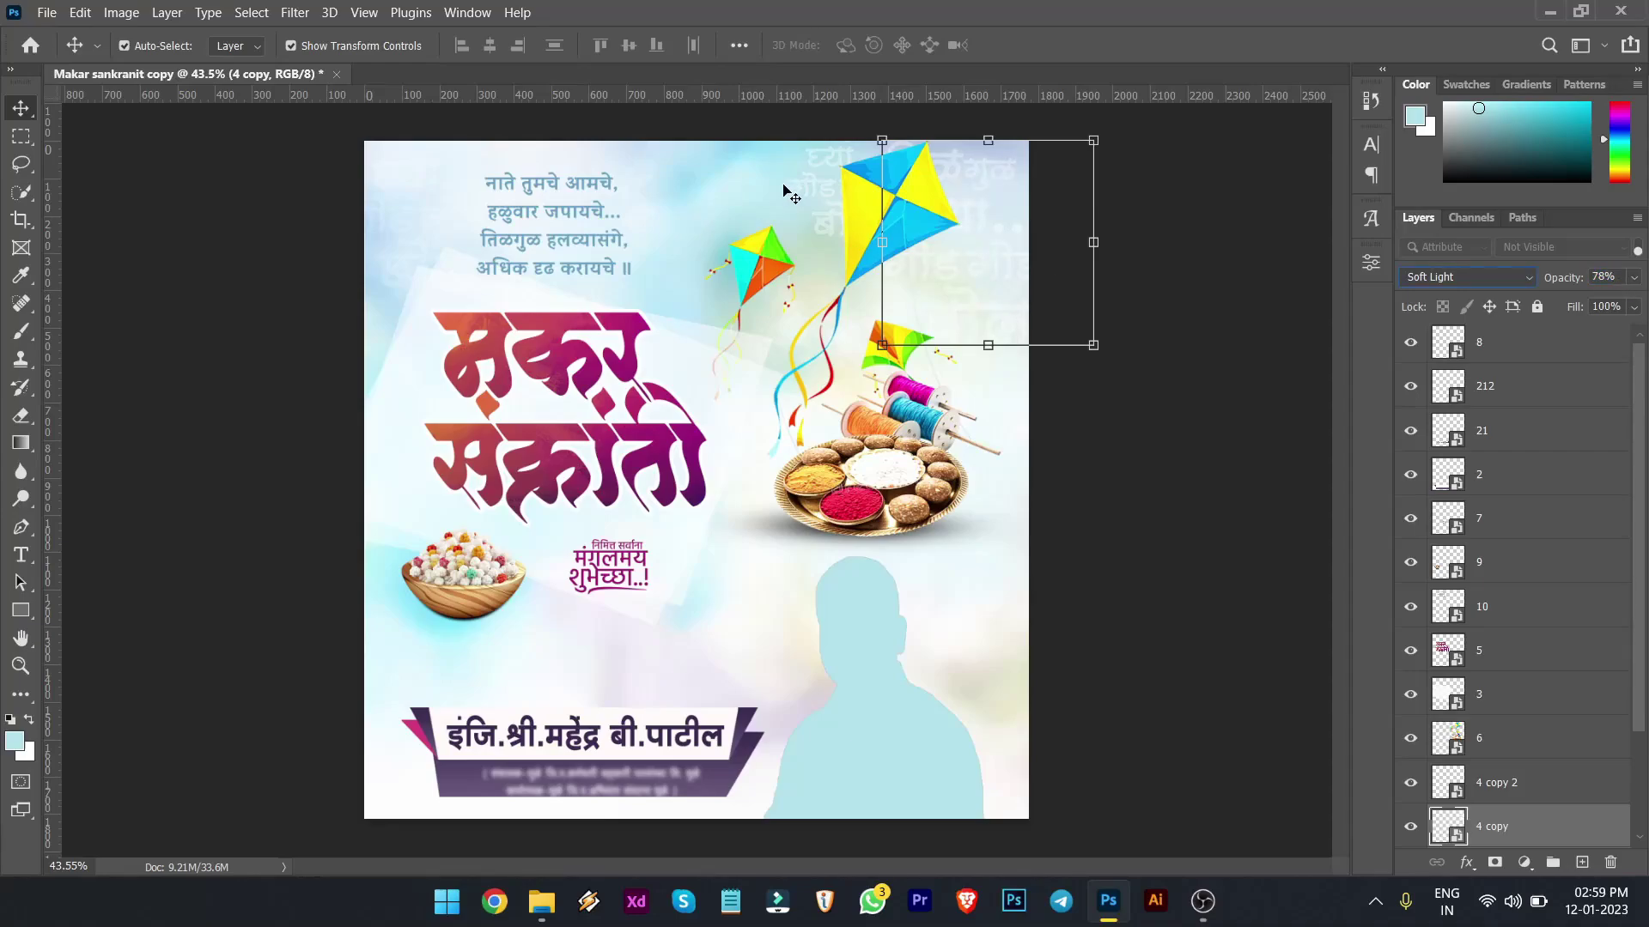
- Set the second faint lettering copy to Soft Light, moved behind the large kite
{"action": "left_click", "coordinate": [811, 185]}
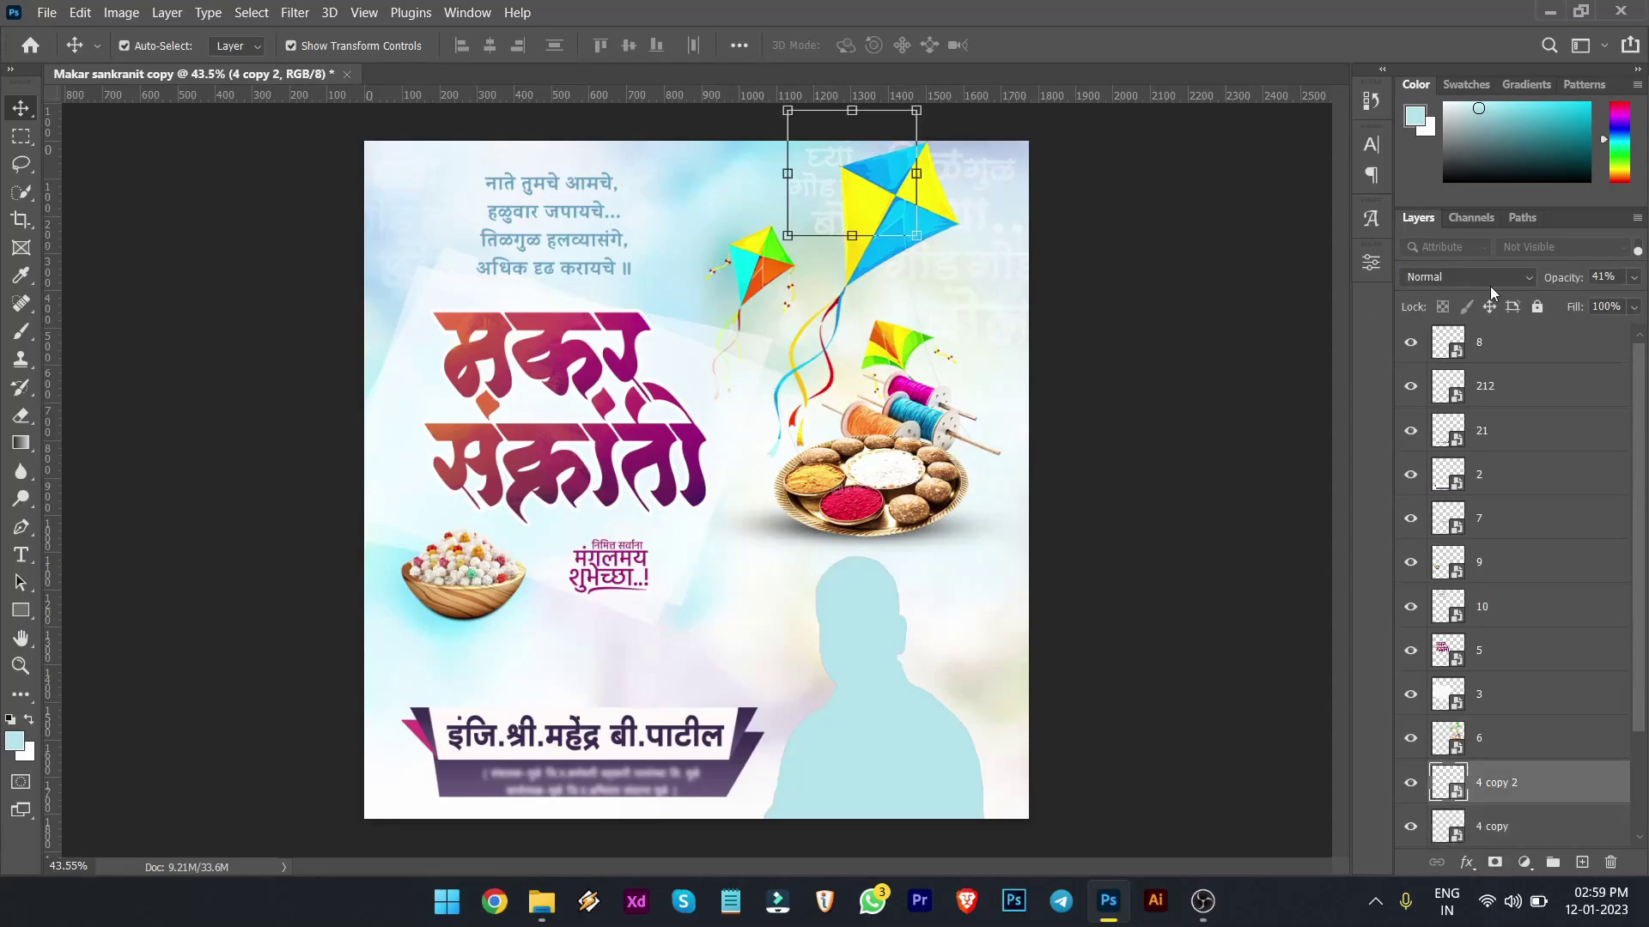
{"action": "left_click", "coordinate": [1491, 281]}
{"action": "left_click", "coordinate": [1424, 486]}
{"action": "mouse_move", "coordinate": [828, 221]}
{"action": "left_mouse_down"}
{"action": "mouse_move", "coordinate": [854, 244]}
{"action": "mouse_move", "coordinate": [687, 228]}
{"action": "left_mouse_up"}
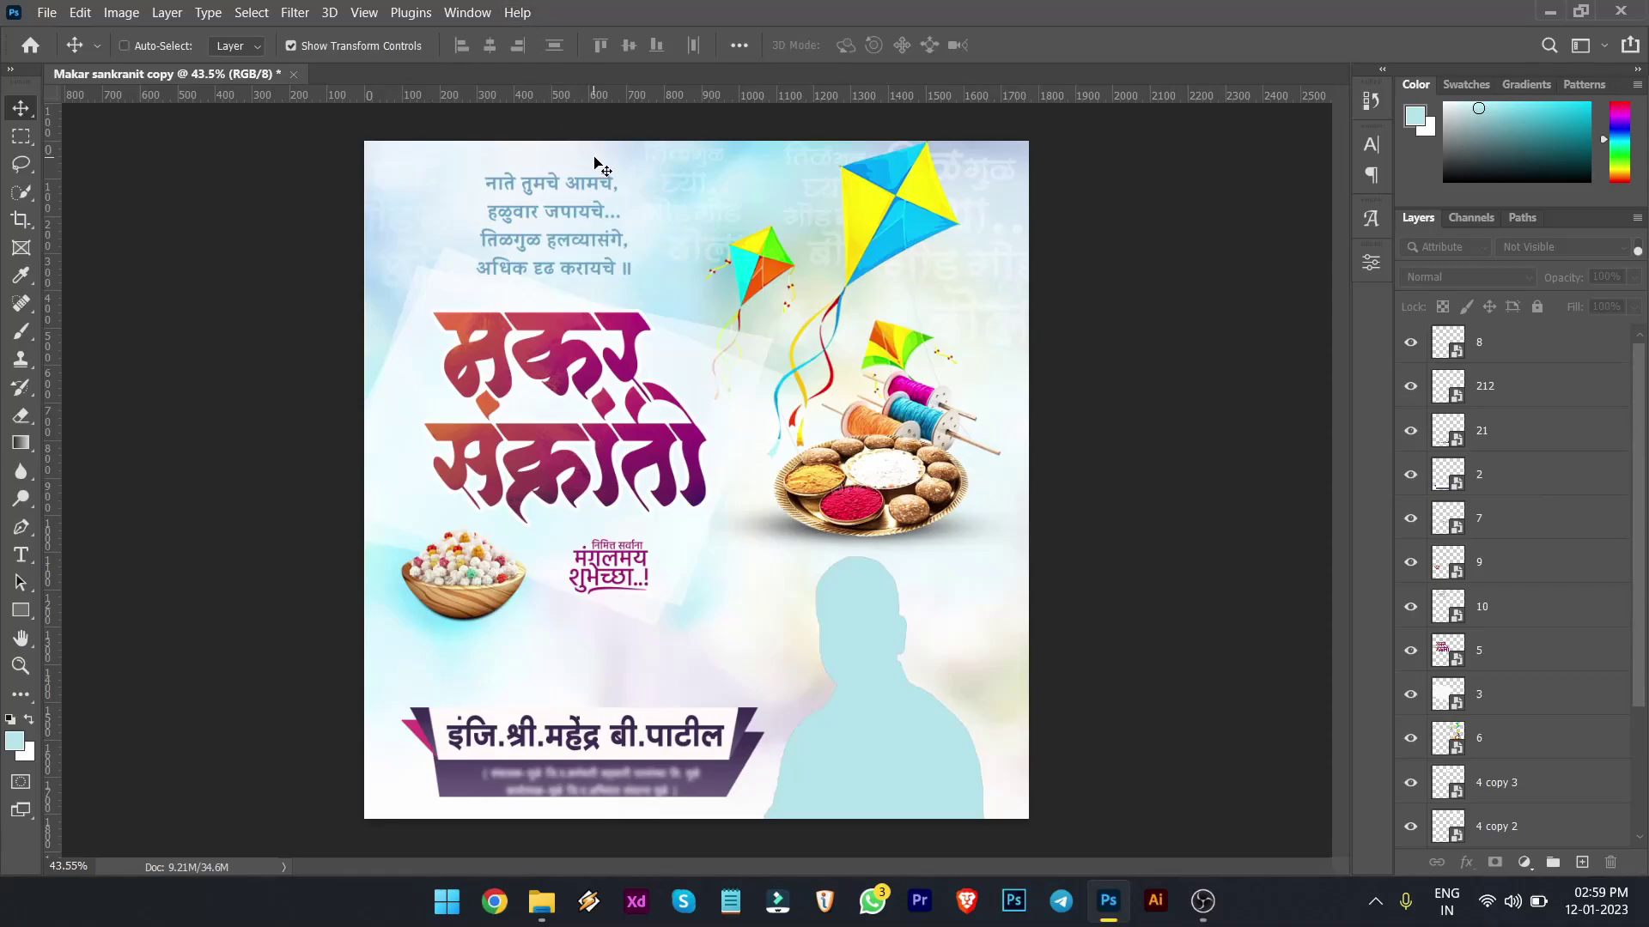
{"action": "left_click", "coordinate": [1201, 909]}
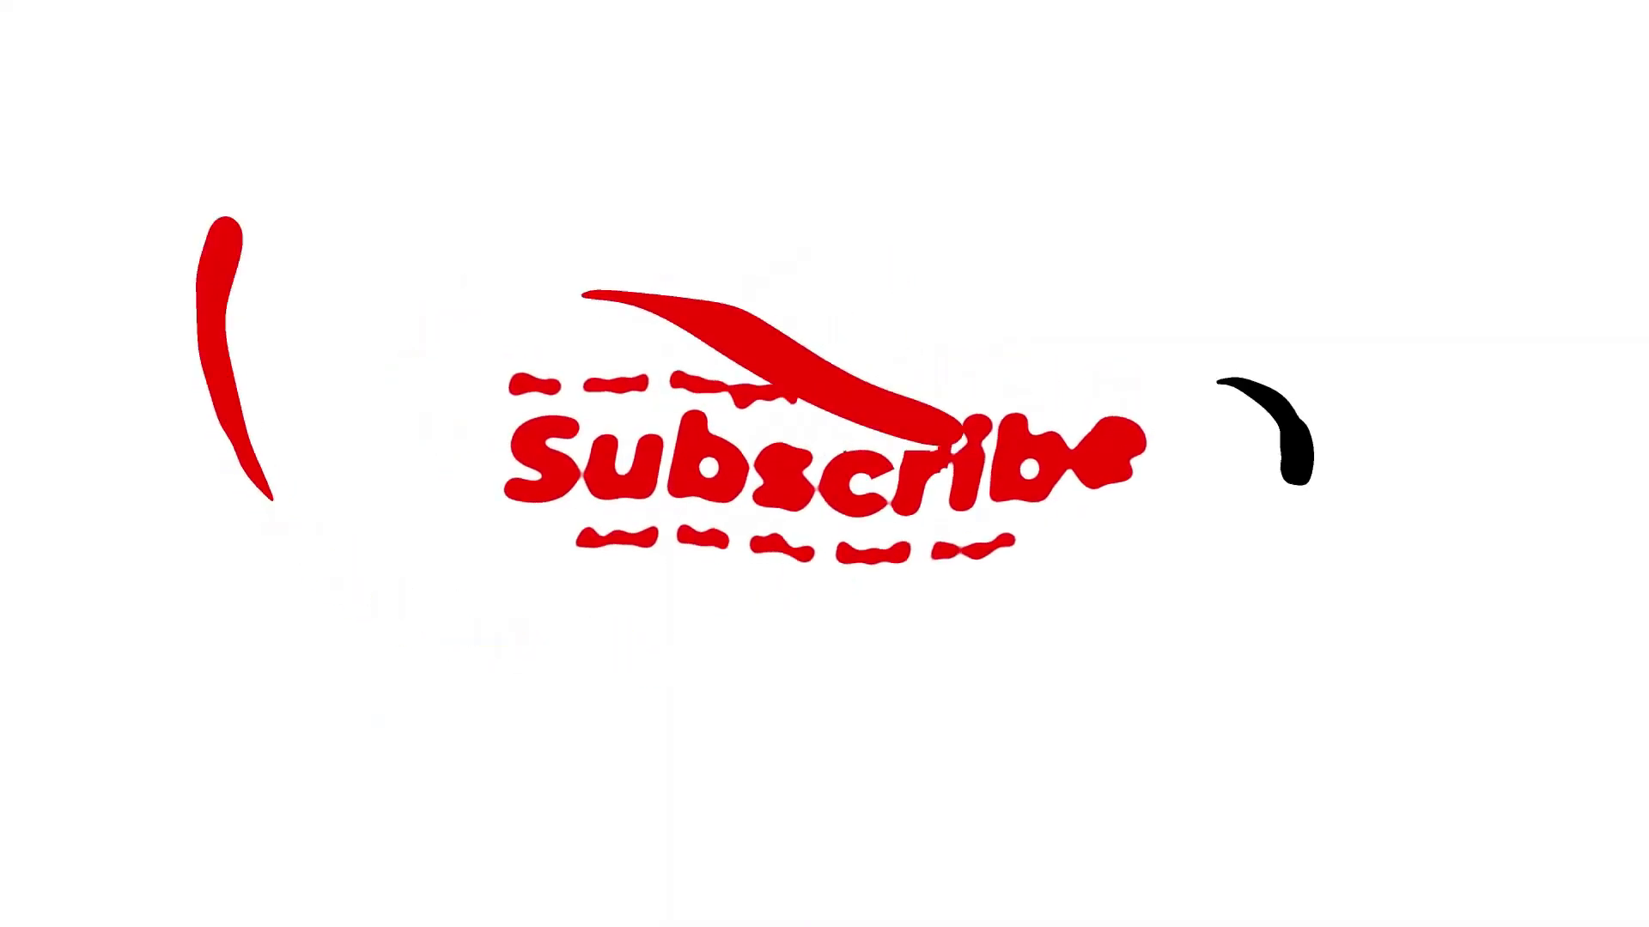